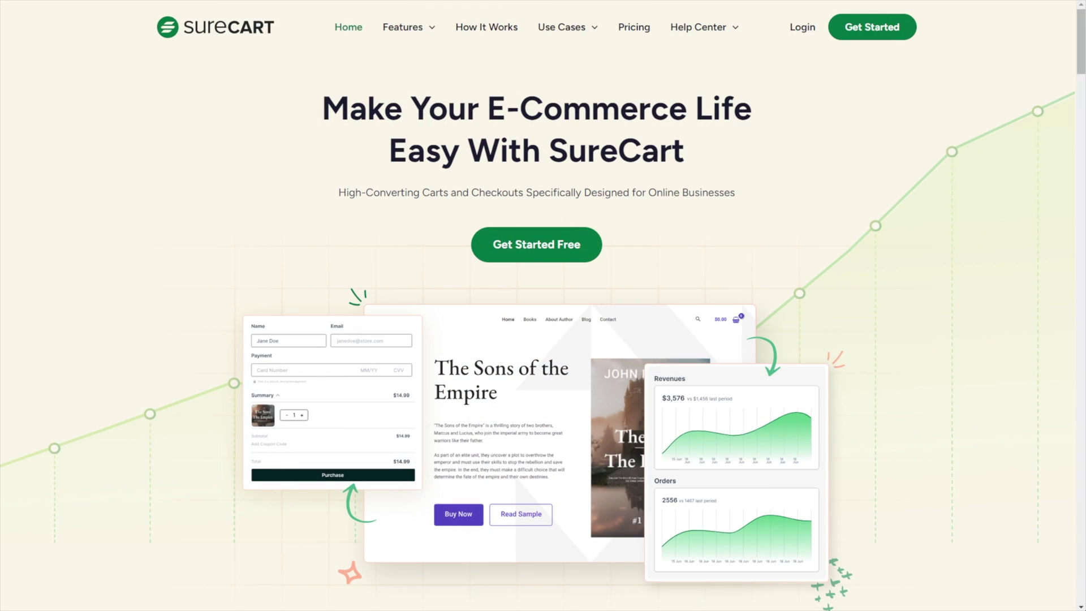
# Preview the SureCart Features mega menu, then bring up your own site's Header Builder
pyautogui.moveTo(417, 32)
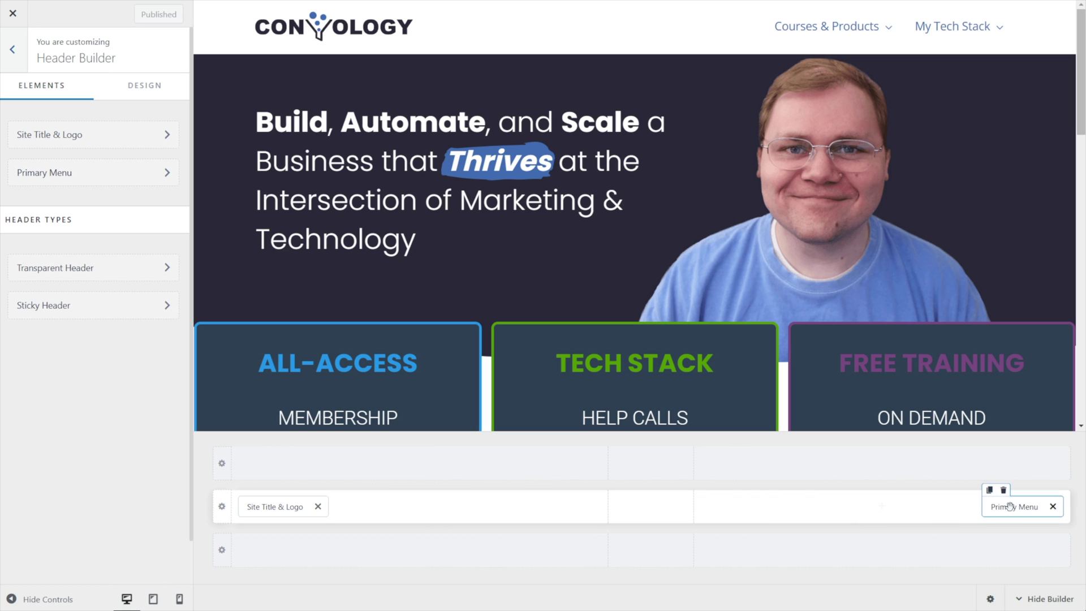
# Leave the Header Builder for Appearance > Menus and select the empty Mega Menu Demo menu
pyautogui.moveTo(996, 510)
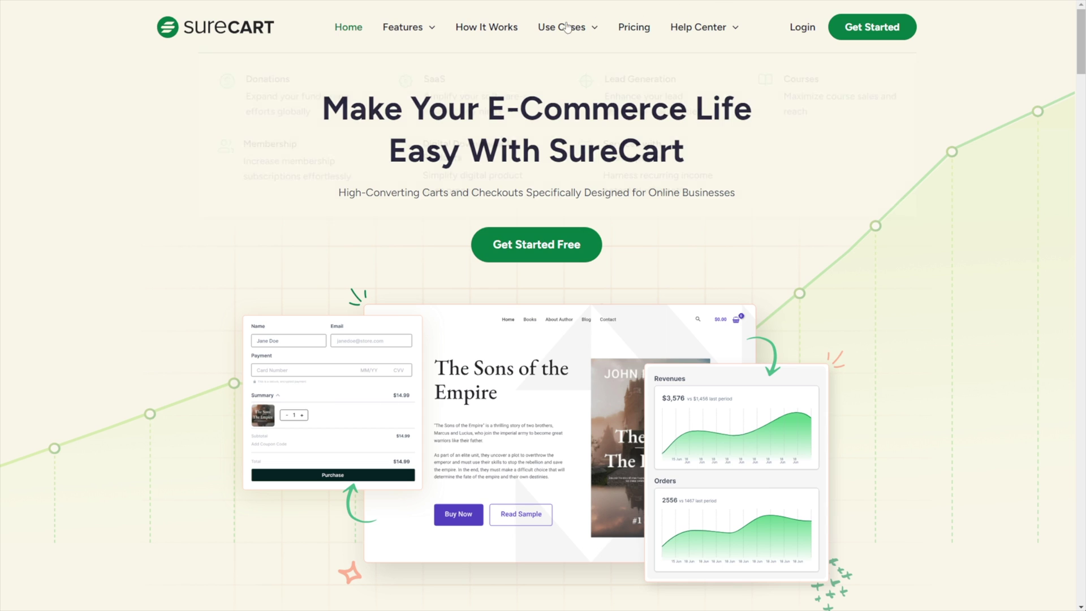
# Set Mega Menu Demo's display location to Primary Menu, save it, and reveal Custom Links
pyautogui.moveTo(407, 27)
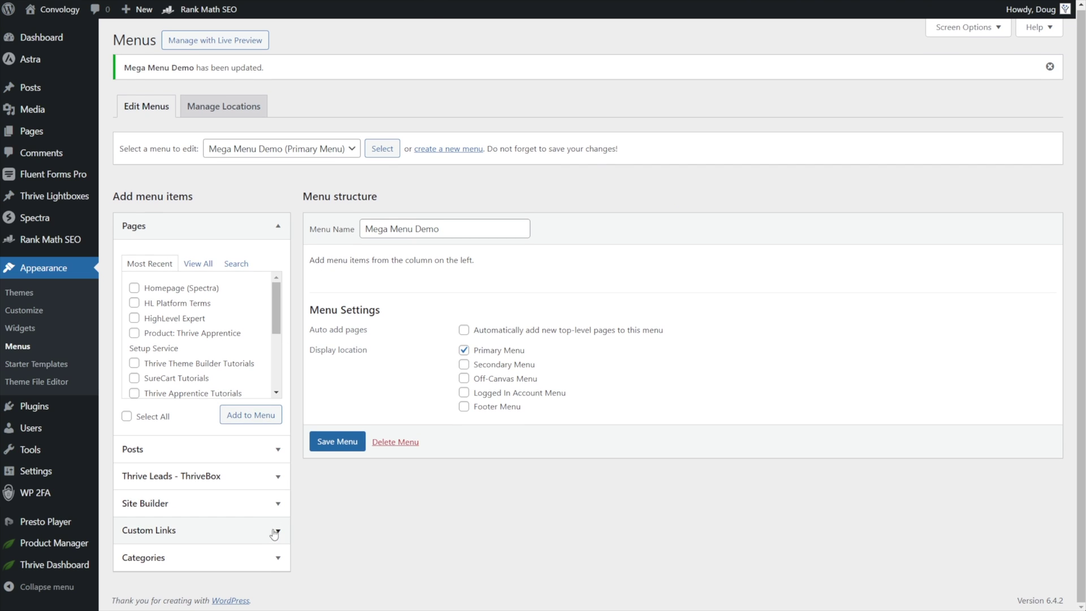
pyautogui.click(274, 532)
# Add a custom link 'Features' with URL # to the menu
pyautogui.click(226, 382)
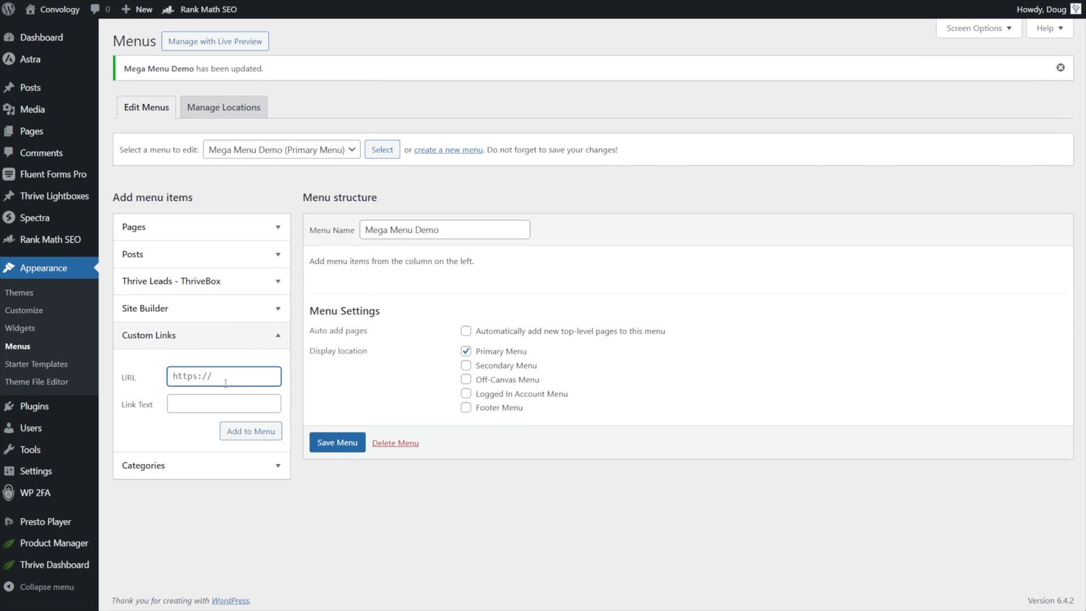
pyautogui.write('#')
pyautogui.press('Tab')
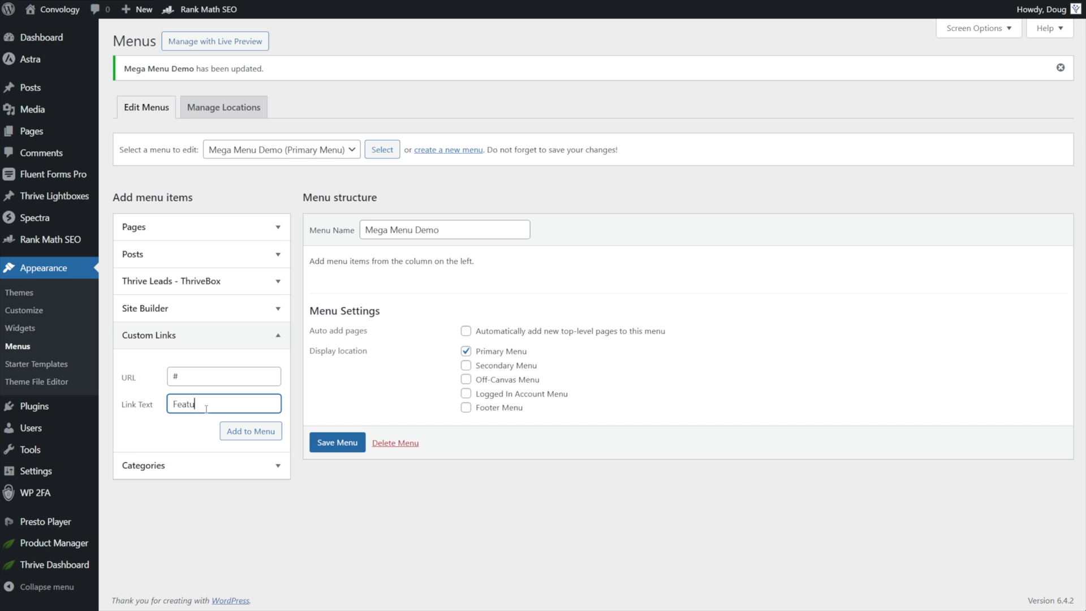
pyautogui.write('Features')
pyautogui.click(234, 434)
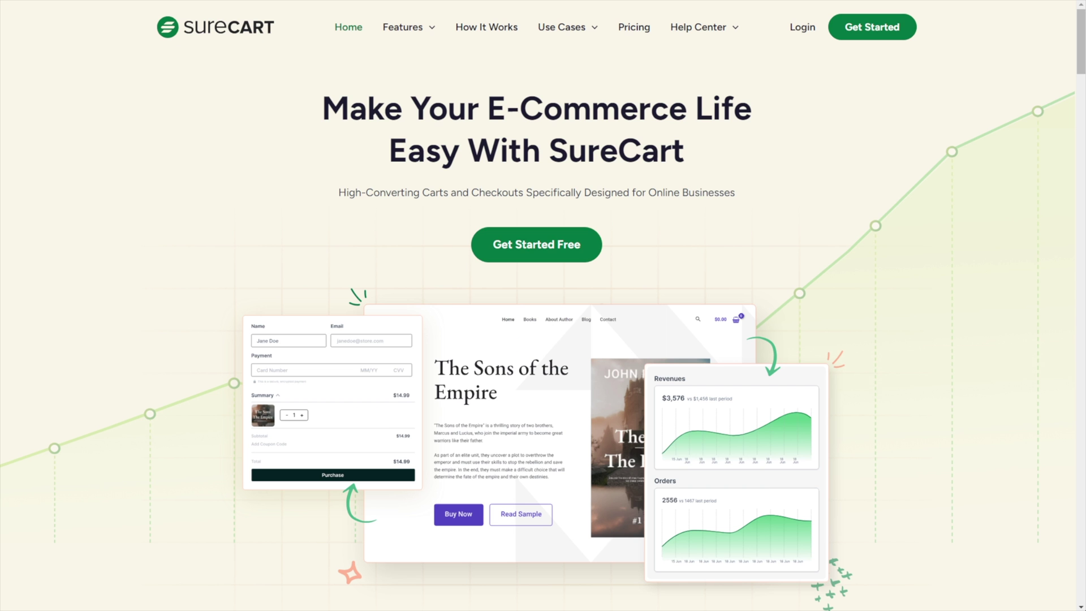
# Enable Astra's Mega Menu on the Features item and save the setting
pyautogui.moveTo(412, 37)
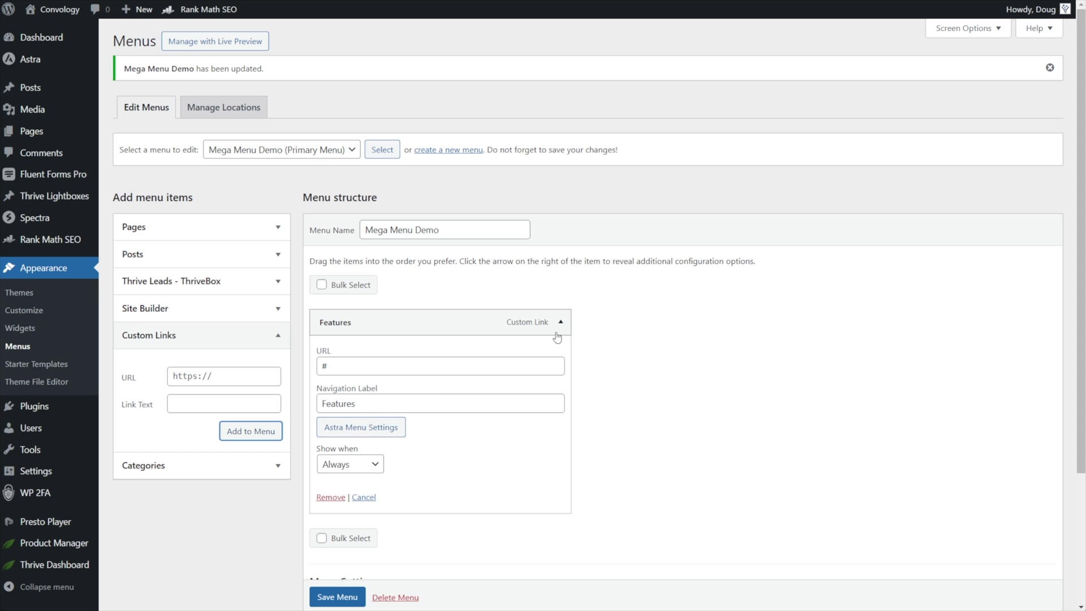
pyautogui.scroll(-1, 521, 332)
pyautogui.scroll(-1, 520, 331)
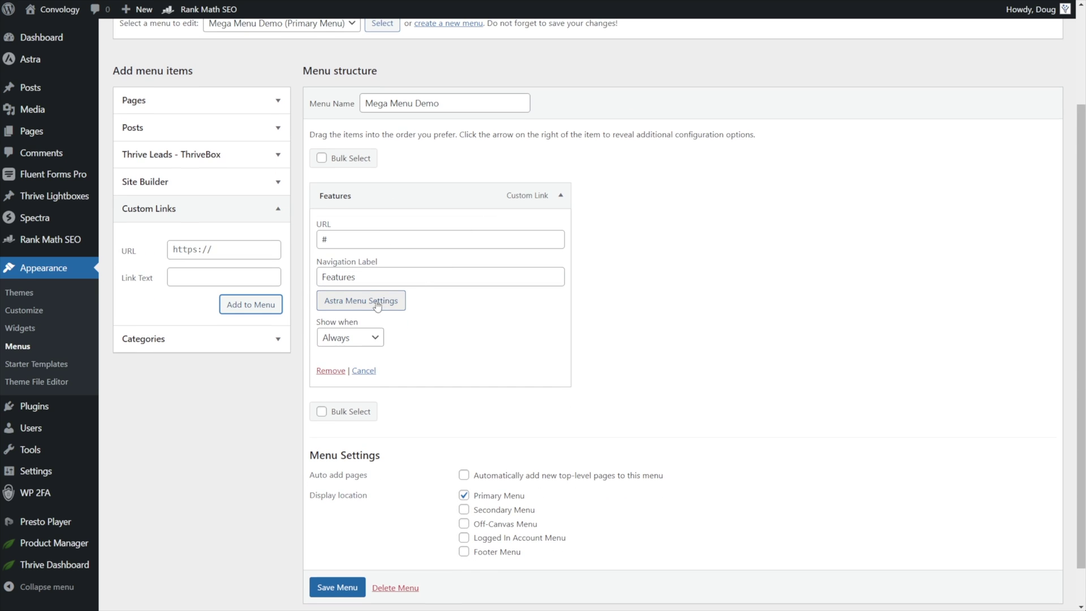
pyautogui.click(340, 305)
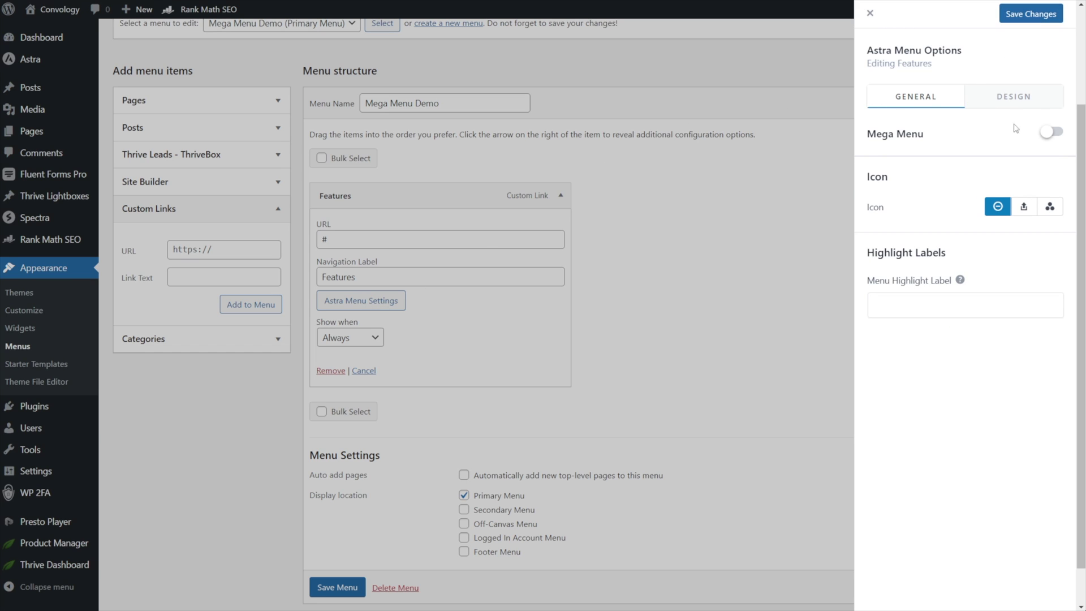
pyautogui.click(1051, 134)
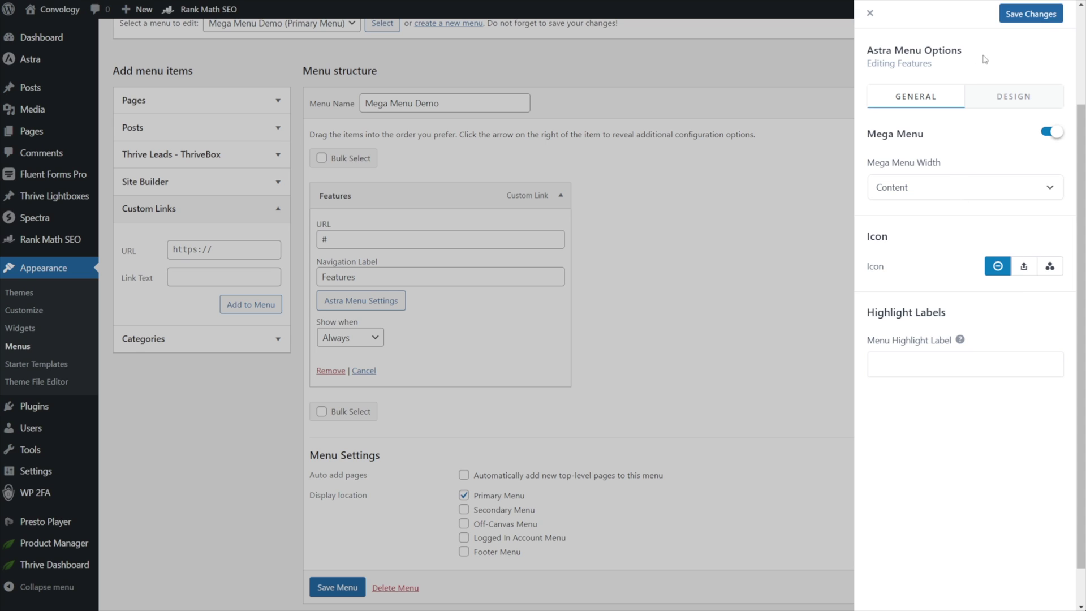
pyautogui.click(1033, 16)
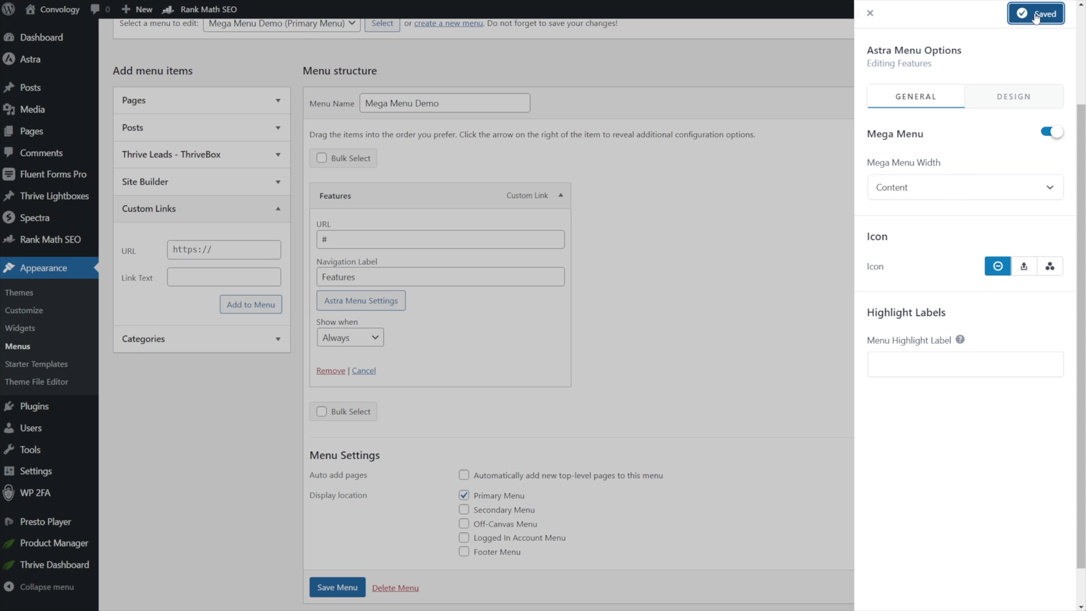
pyautogui.click(871, 14)
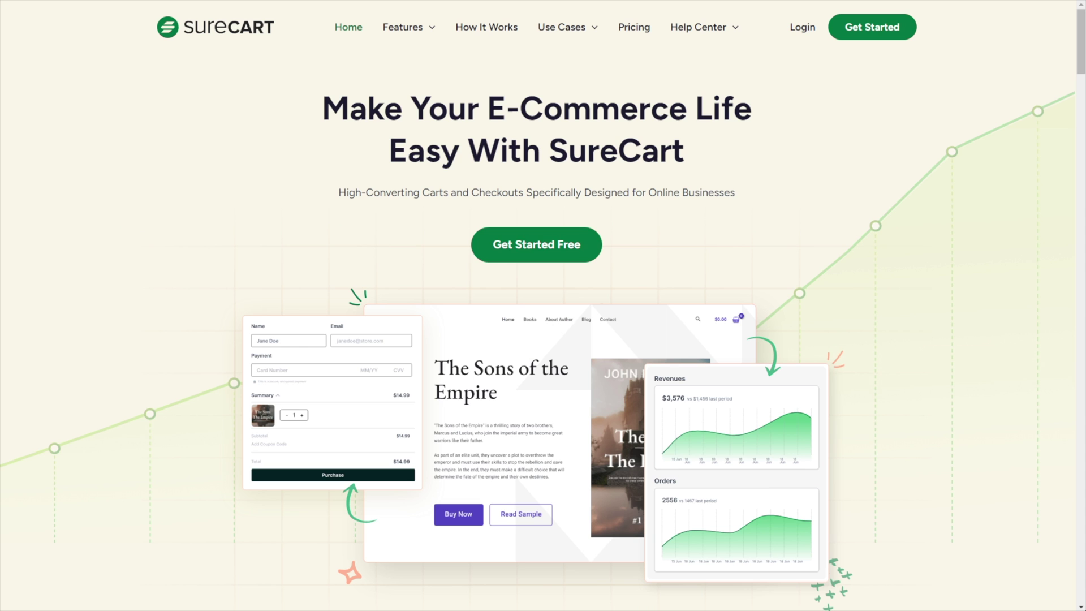
pyautogui.moveTo(405, 28)
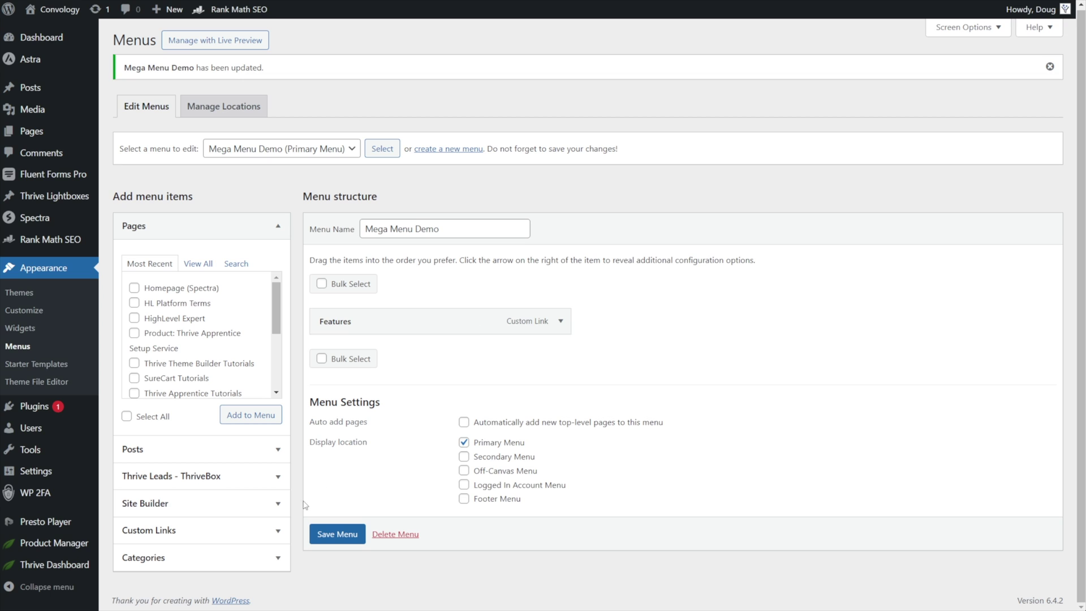
pyautogui.click(278, 535)
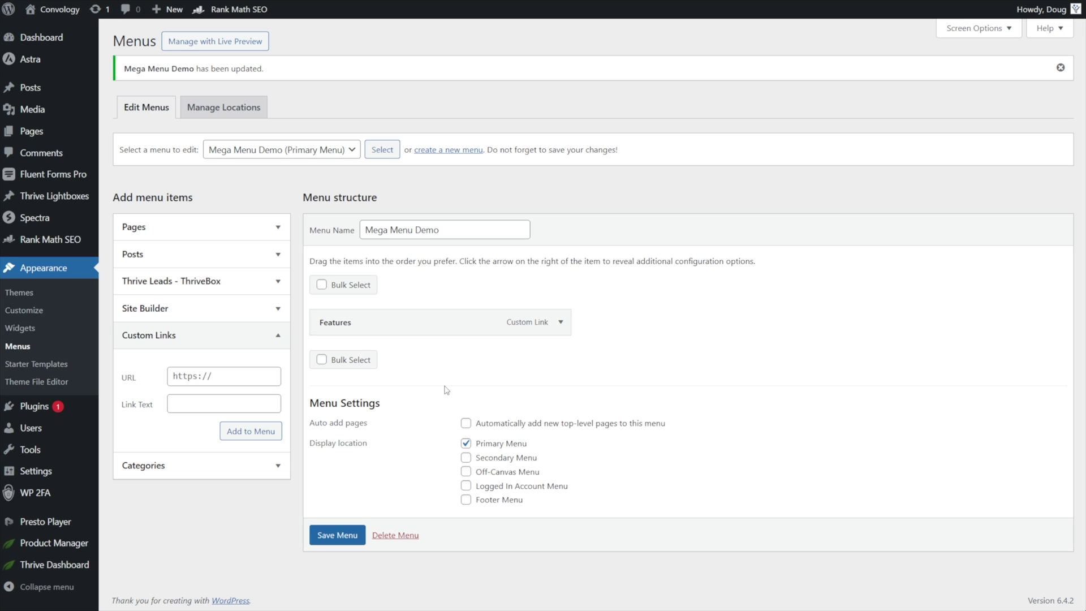
# Add a second custom link 'Features Mega Menu' with URL #
pyautogui.click(560, 322)
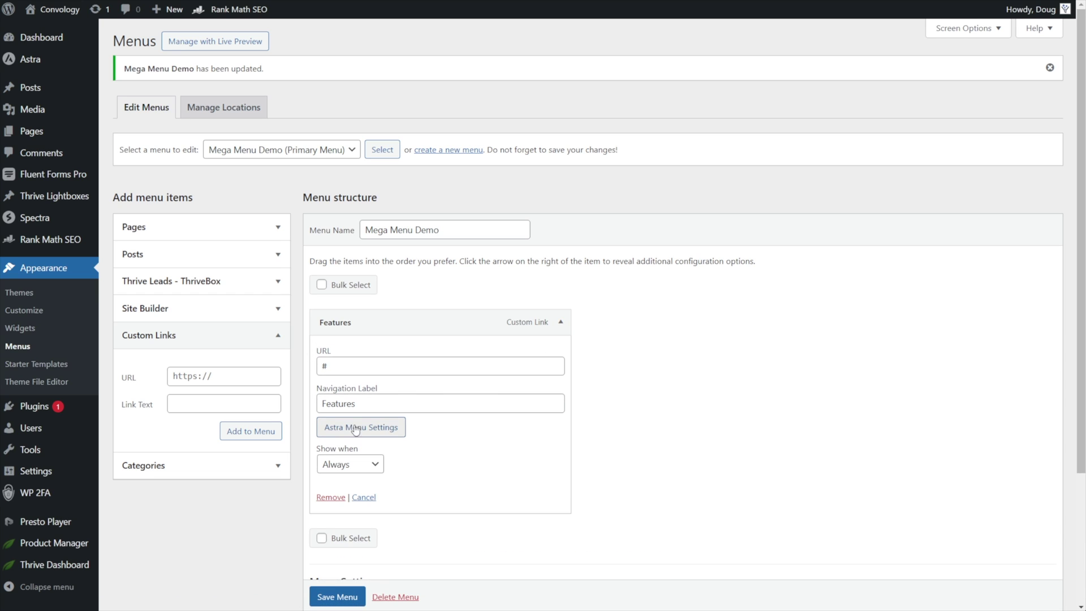
pyautogui.click(560, 322)
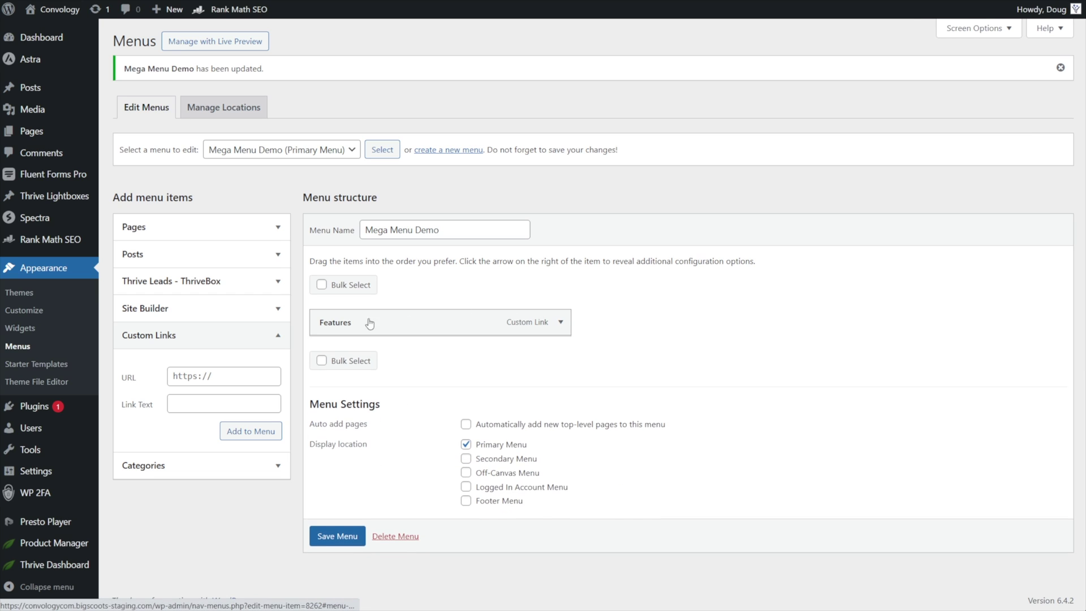
pyautogui.click(207, 376)
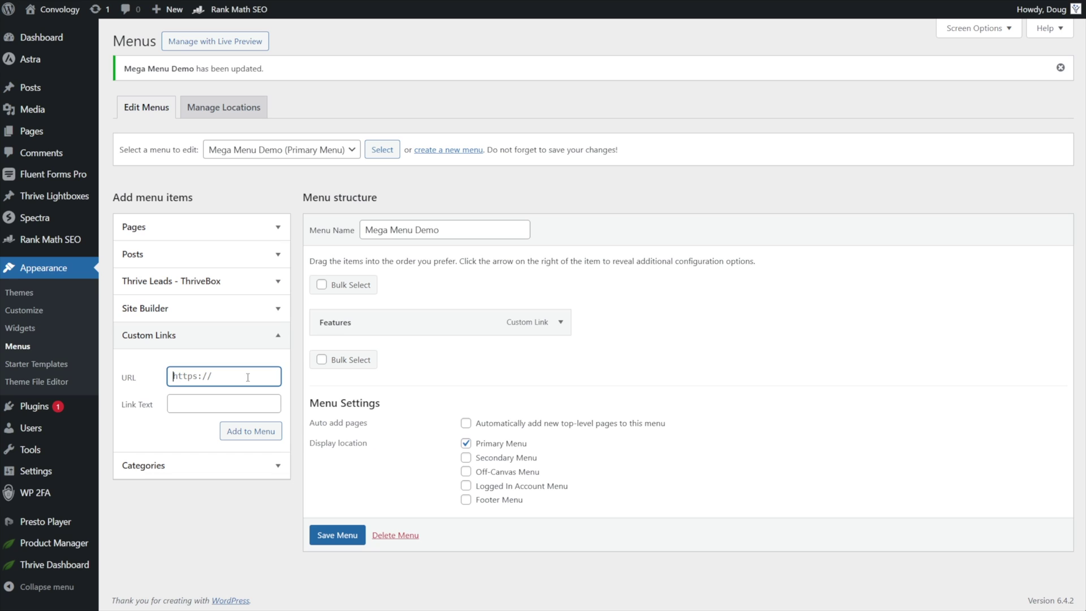
pyautogui.write('#')
pyautogui.click(215, 399)
pyautogui.write('F')
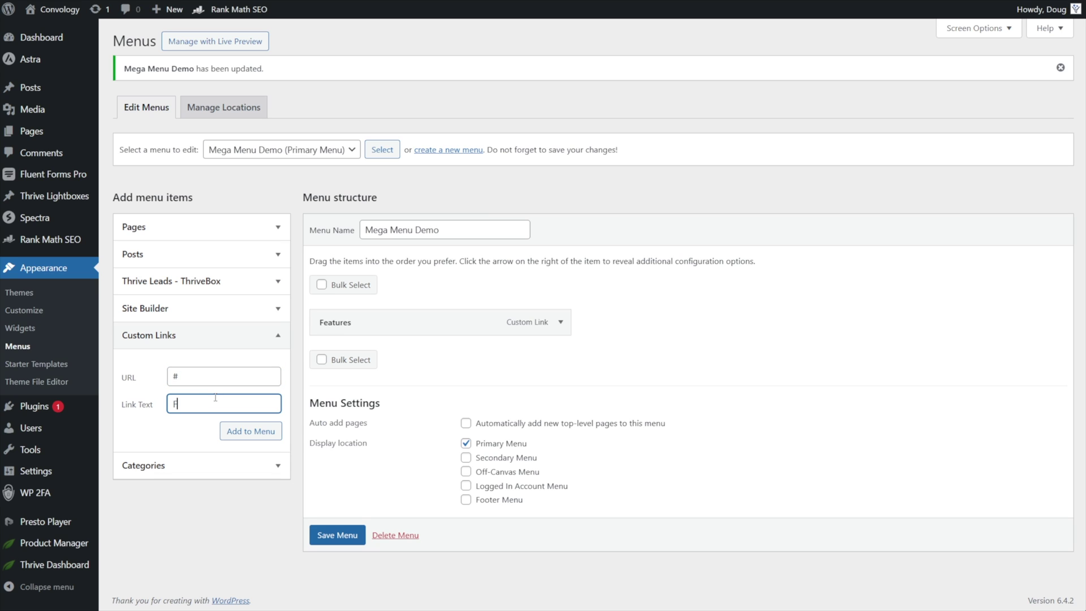
pyautogui.write('eatures Mega Menu')
pyautogui.click(237, 432)
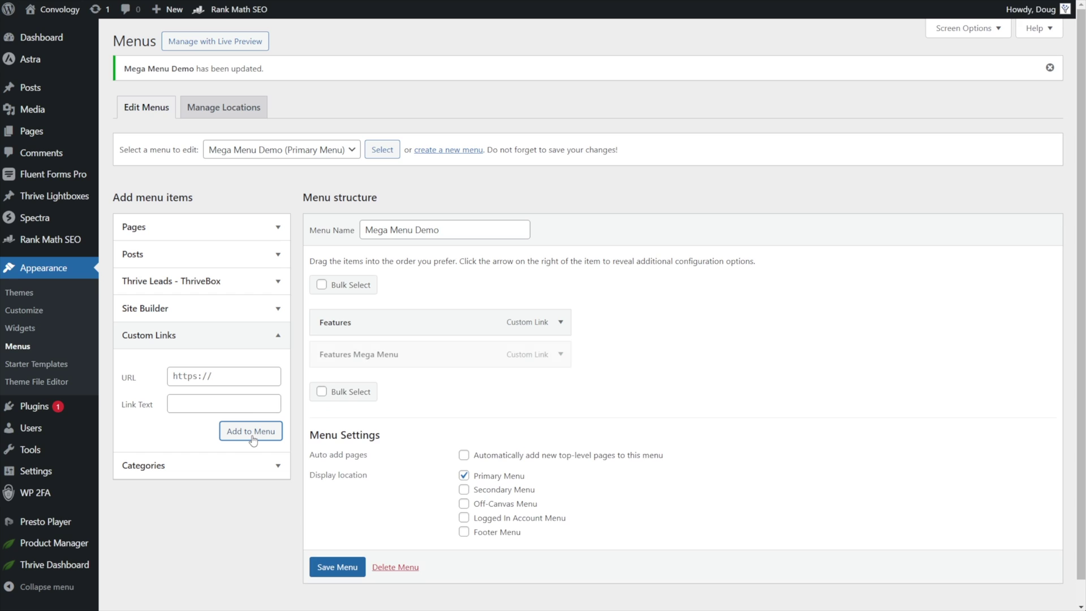
# Nest Features Mega Menu under Features, hide its menu label, and view Content Source choices
pyautogui.moveTo(327, 354); pyautogui.dragTo(370, 354)
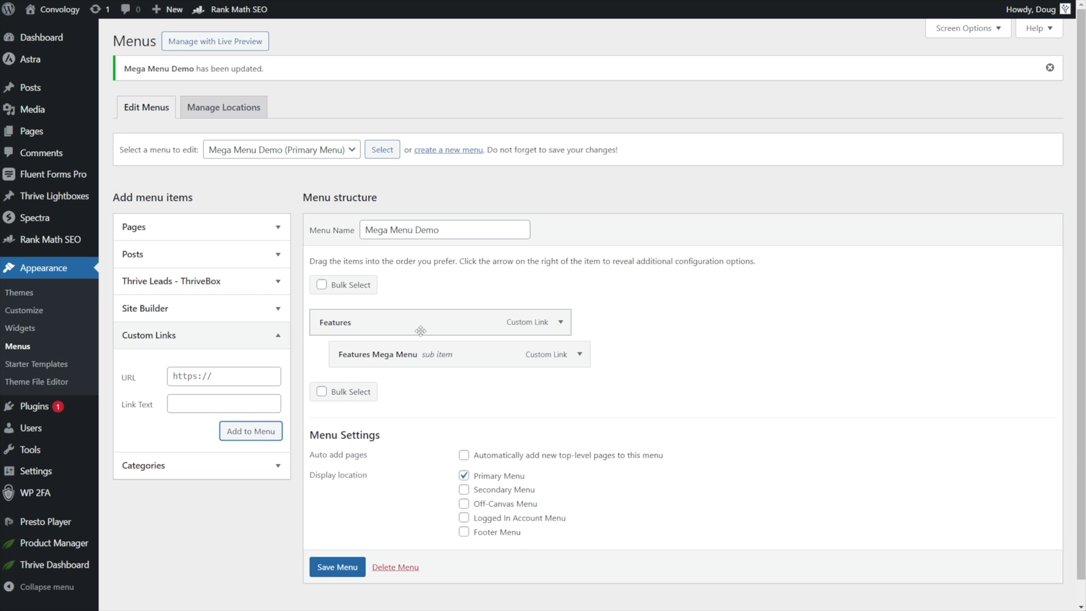
pyautogui.click(580, 355)
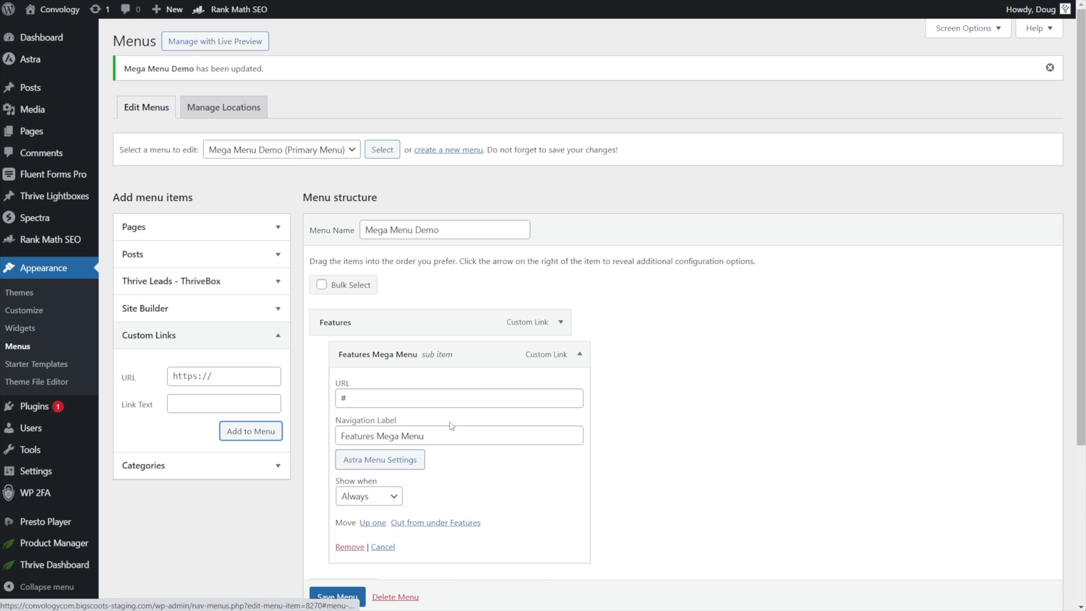
pyautogui.click(393, 468)
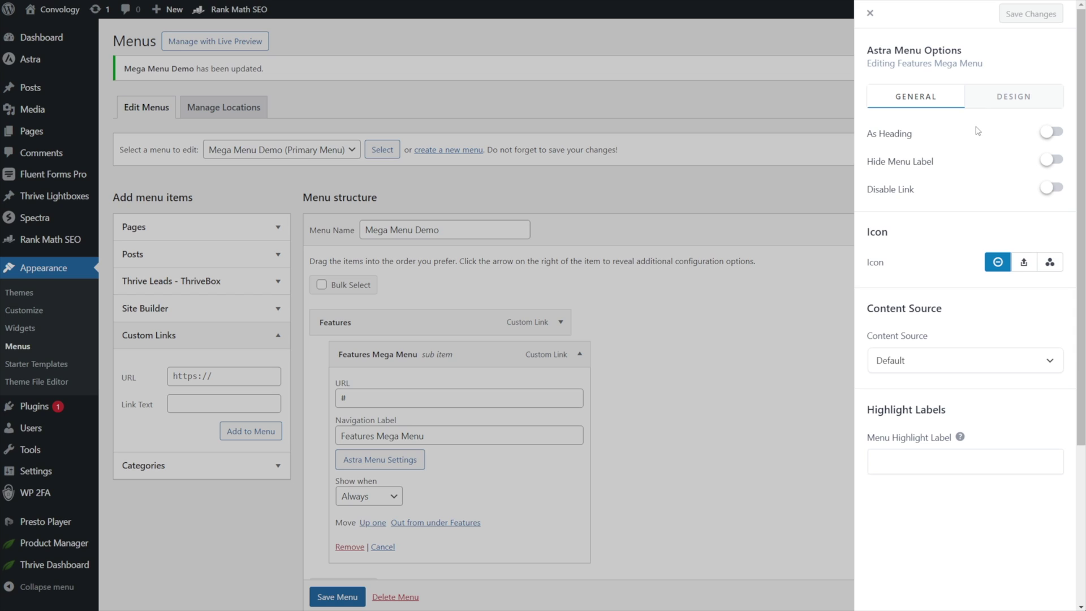
pyautogui.click(1052, 160)
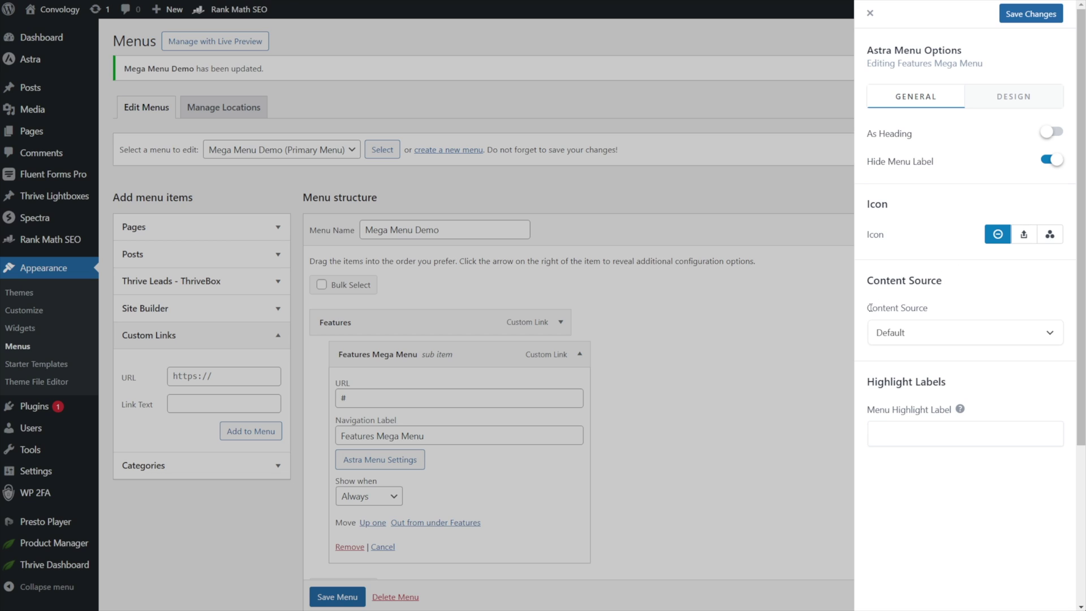
pyautogui.moveTo(869, 307); pyautogui.dragTo(928, 305)
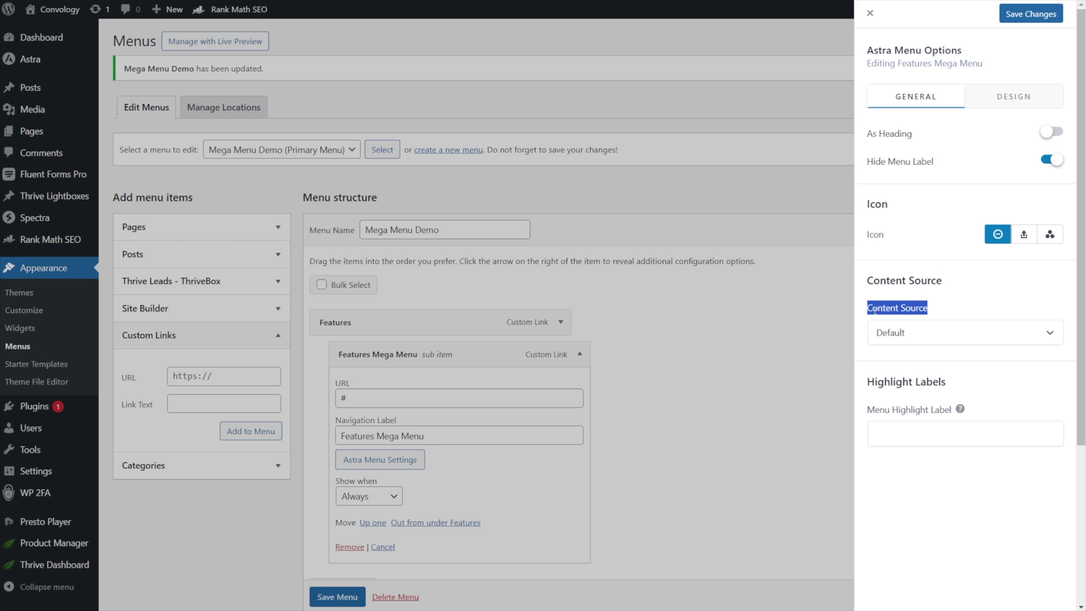
pyautogui.click(896, 305)
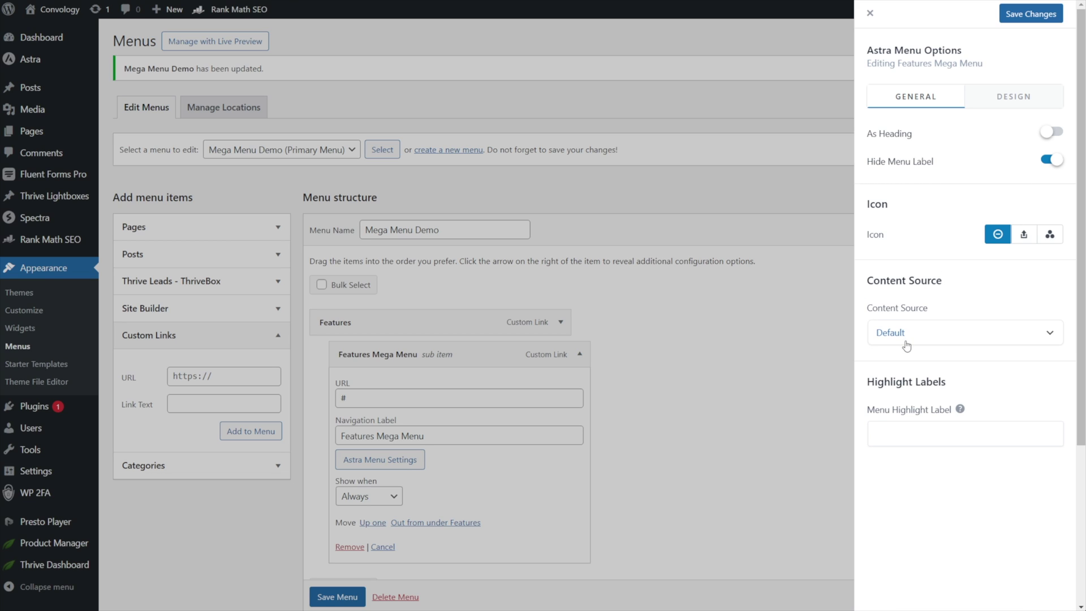
pyautogui.click(882, 331)
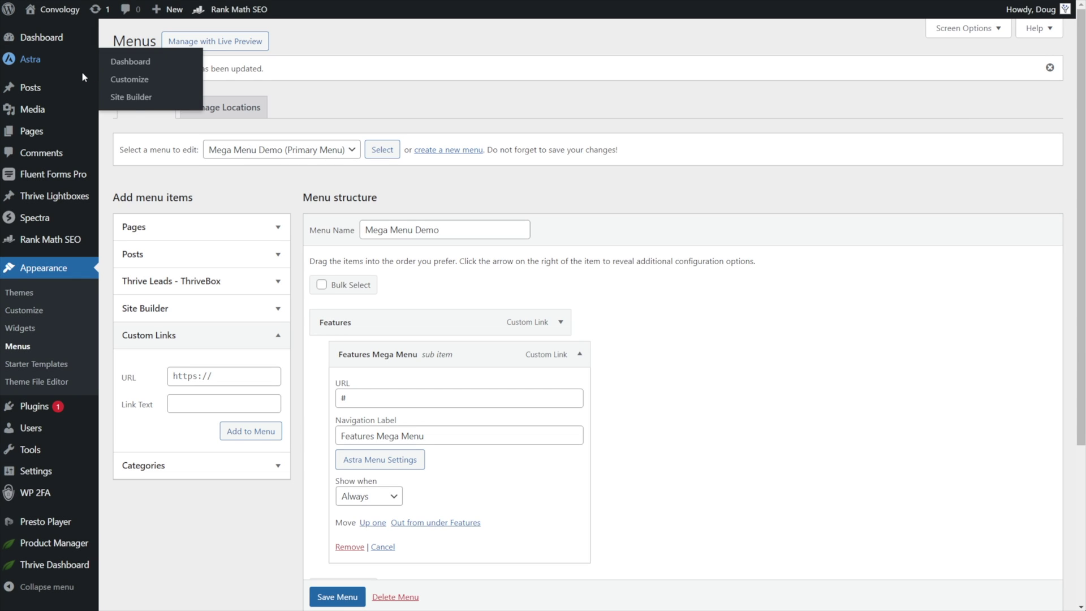
# Open Astra's Site Builder in a new browser tab
pyautogui.moveTo(34, 62)
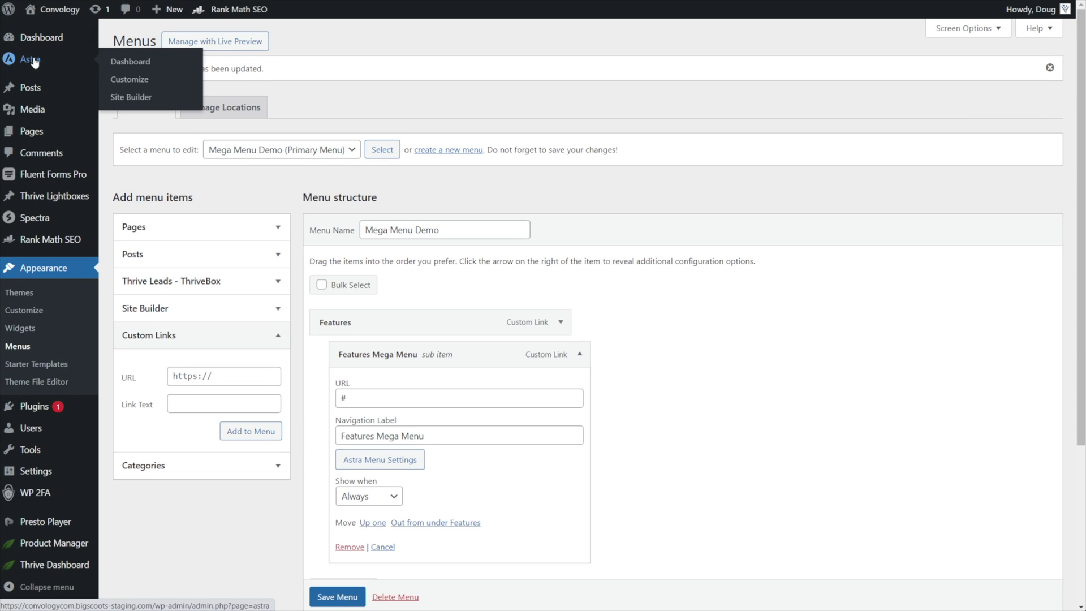
pyautogui.rightClick(140, 101)
pyautogui.click(181, 107)
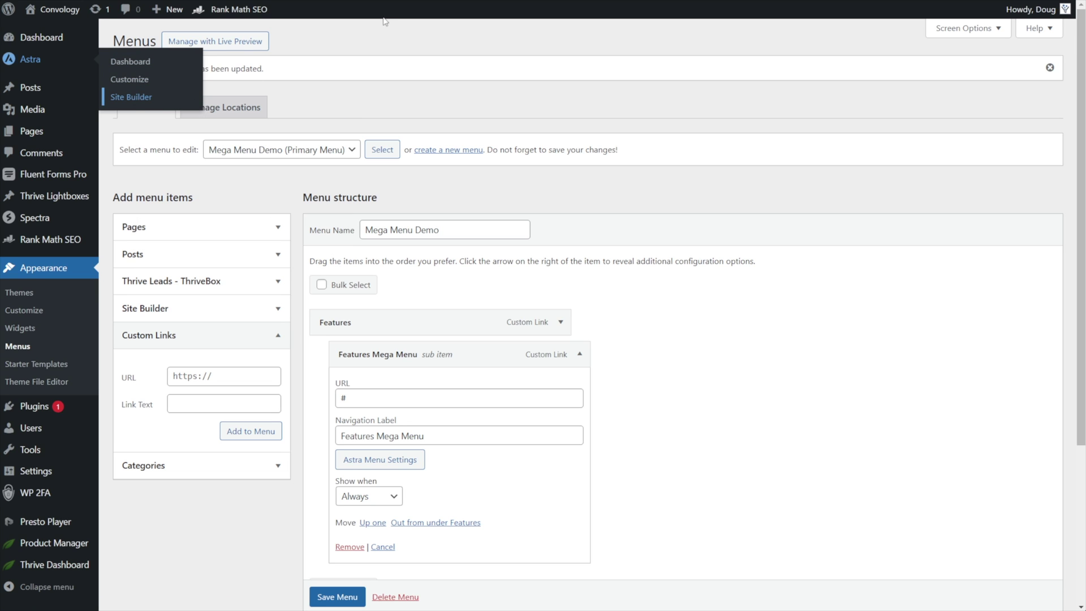
pyautogui.hotkey('ctrl', 'Tab')
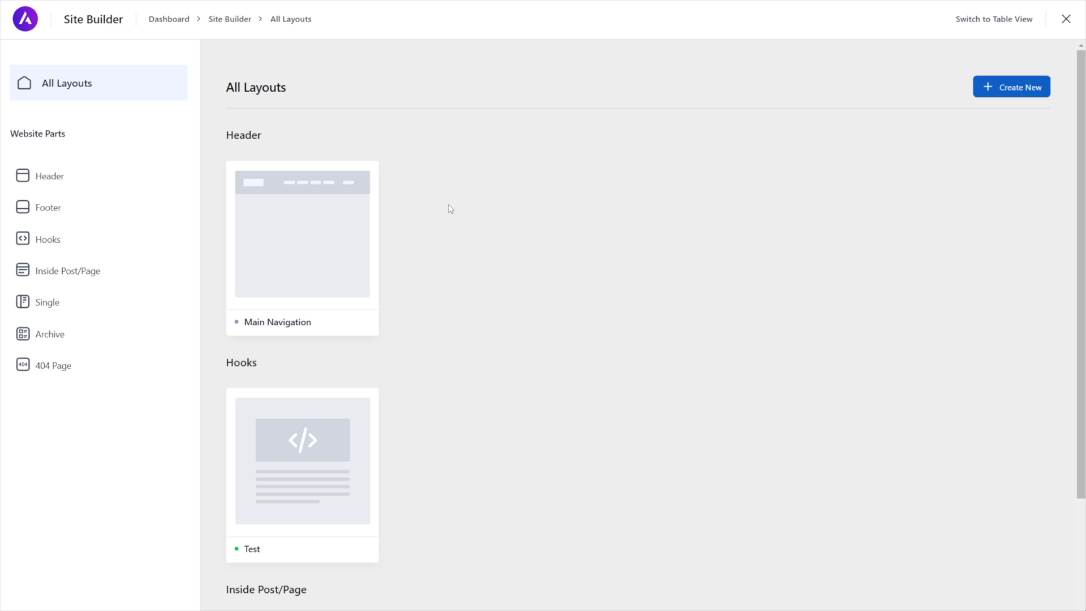
# Start a new Site Builder layout and choose the Hooks type
pyautogui.click(1019, 87)
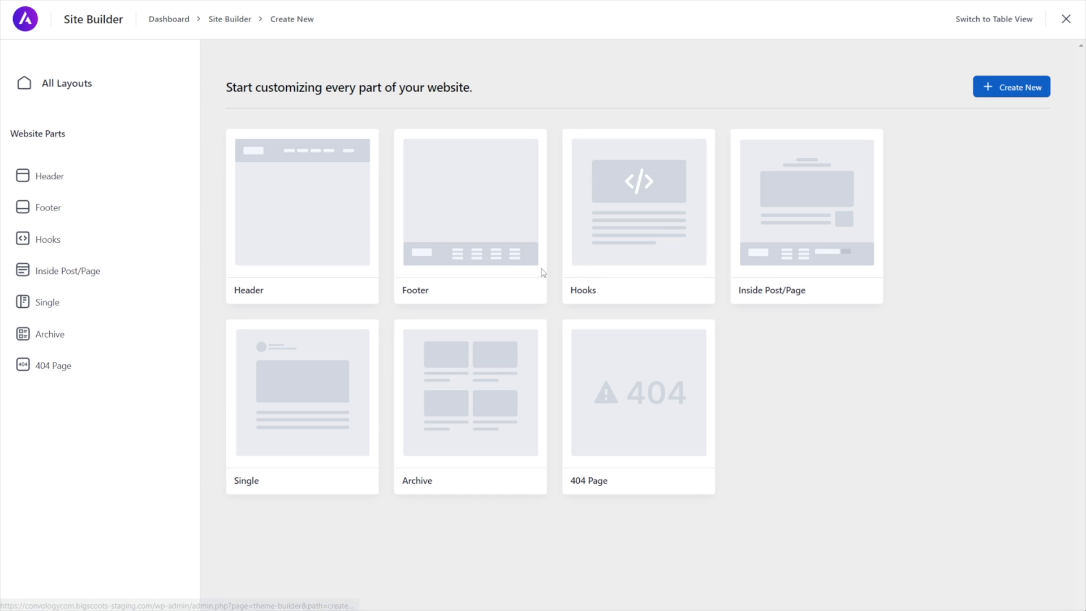
pyautogui.moveTo(433, 193)
pyautogui.moveTo(635, 190)
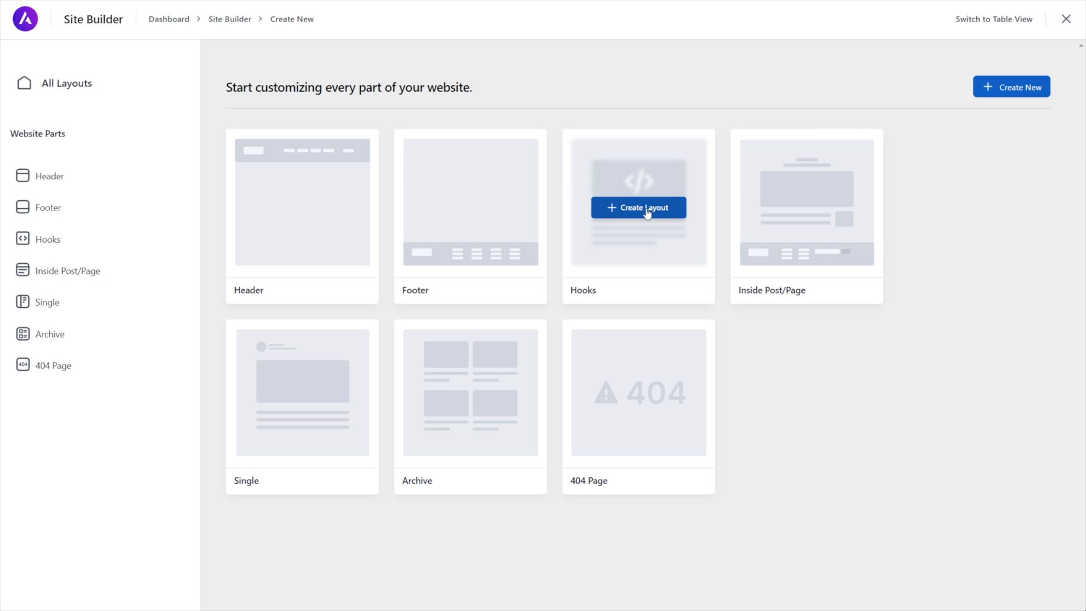
pyautogui.moveTo(599, 387)
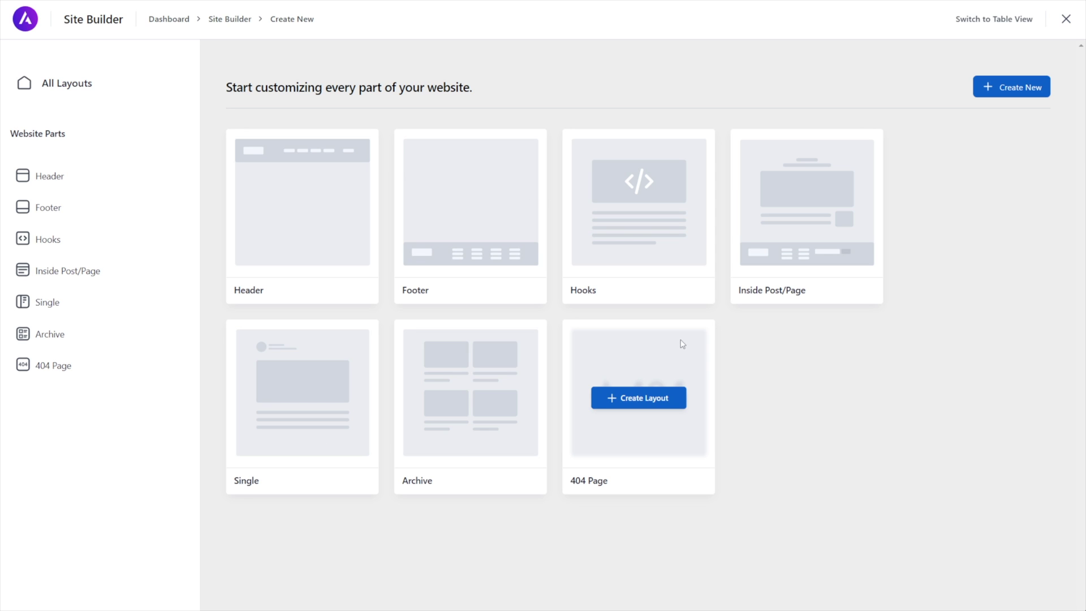
pyautogui.moveTo(640, 210)
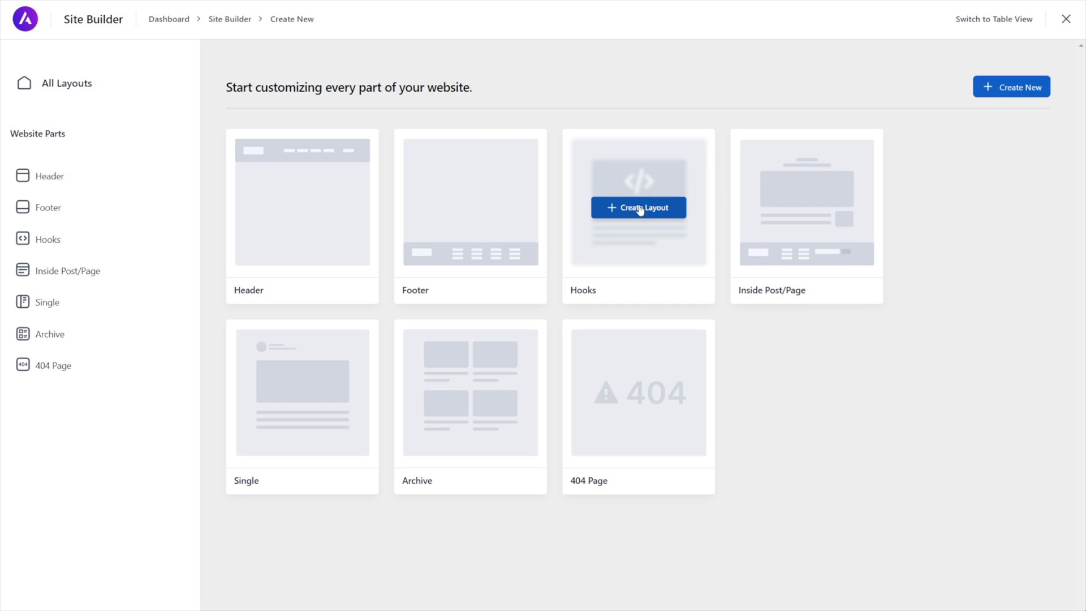
# Create the Hooks layout titled 'Features Mega Menu' and hide its title
pyautogui.click(631, 210)
pyautogui.write('F')
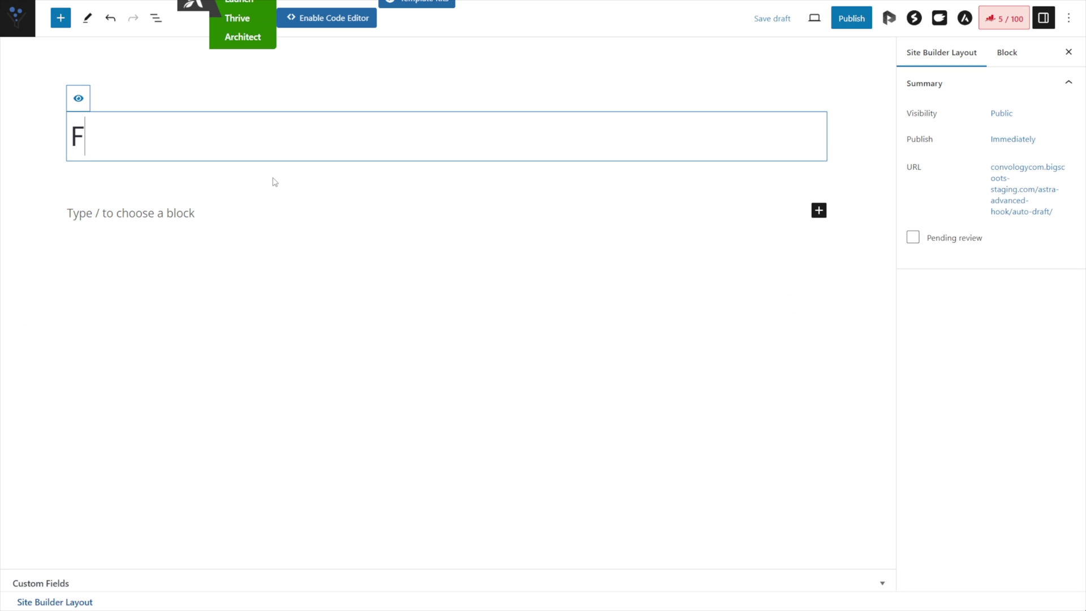
pyautogui.write('eatures Mega Menu')
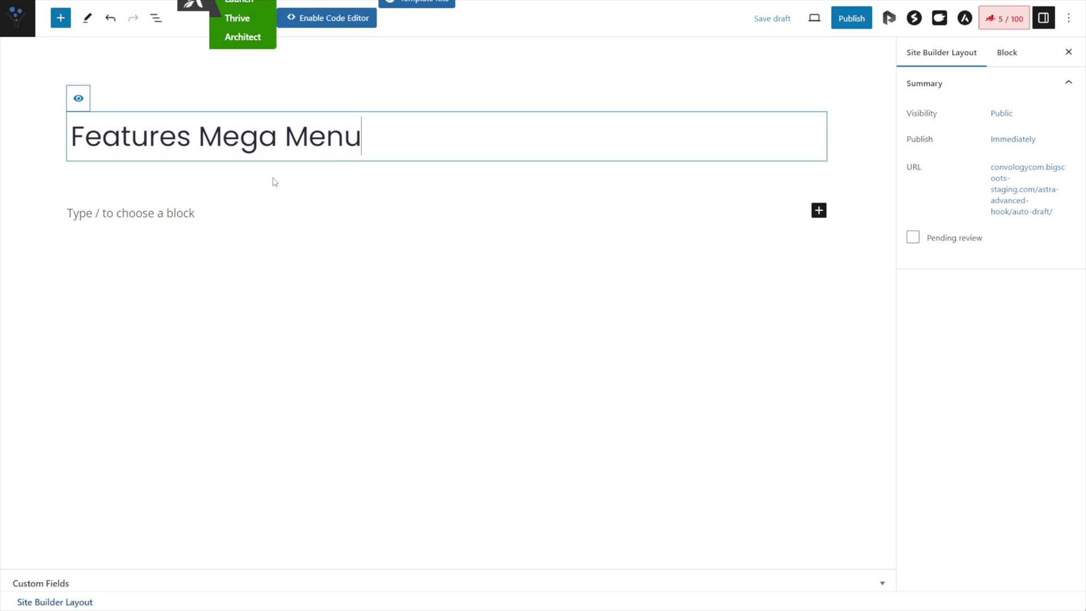
pyautogui.click(78, 98)
pyautogui.click(123, 210)
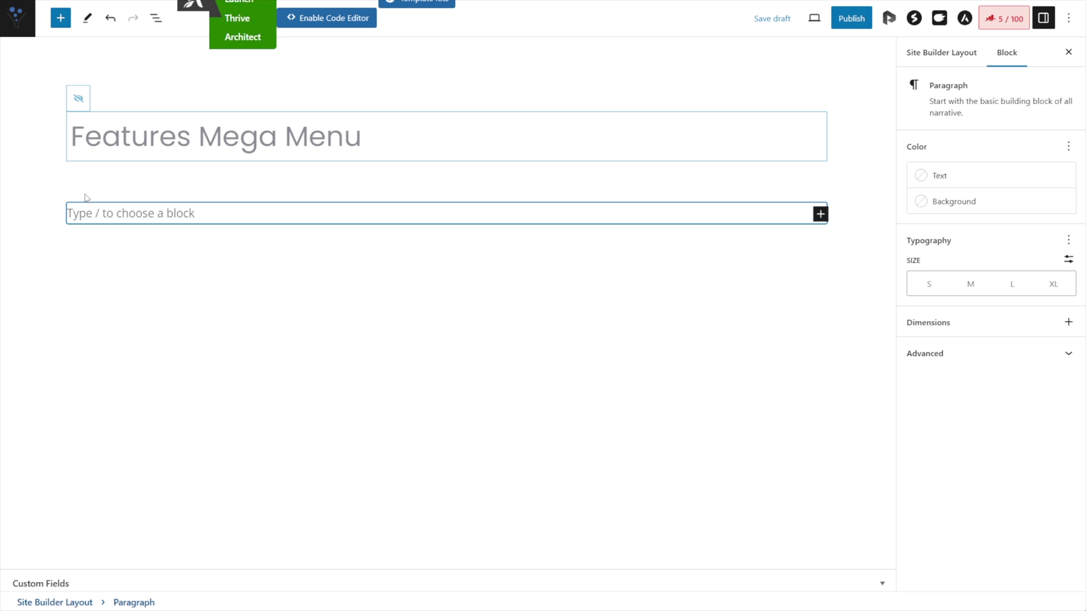
# Insert a single-column Spectra Container with Flex Direction set to Row
pyautogui.click(63, 21)
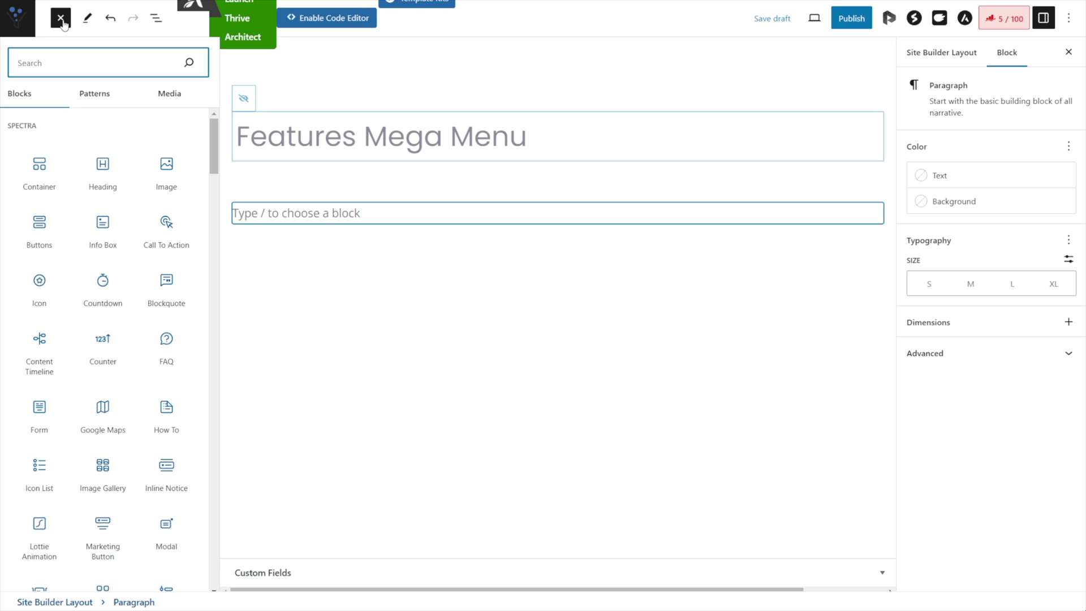
pyautogui.click(39, 173)
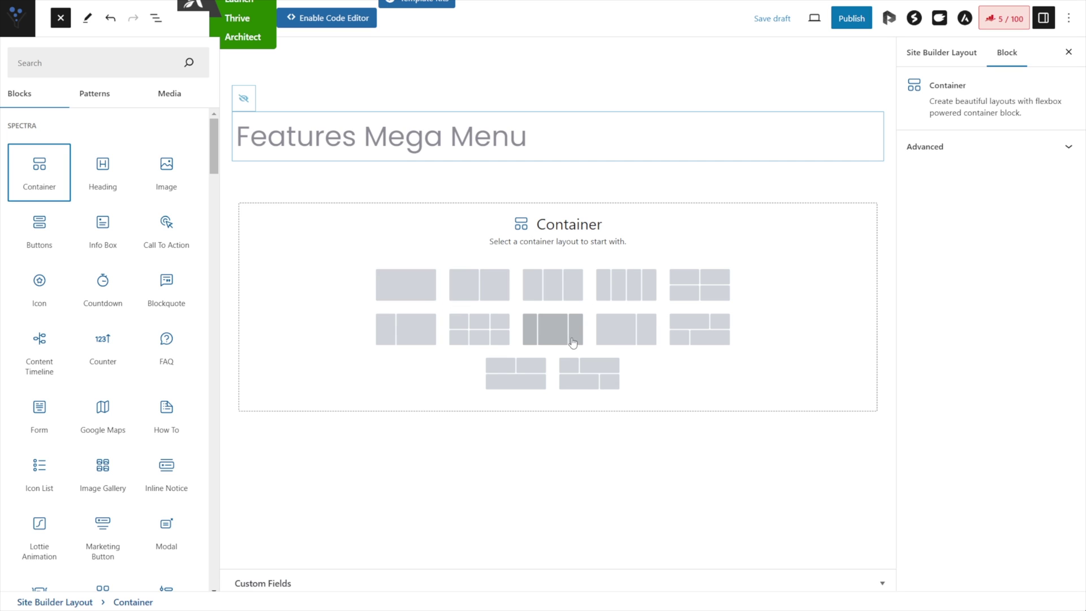
pyautogui.click(411, 284)
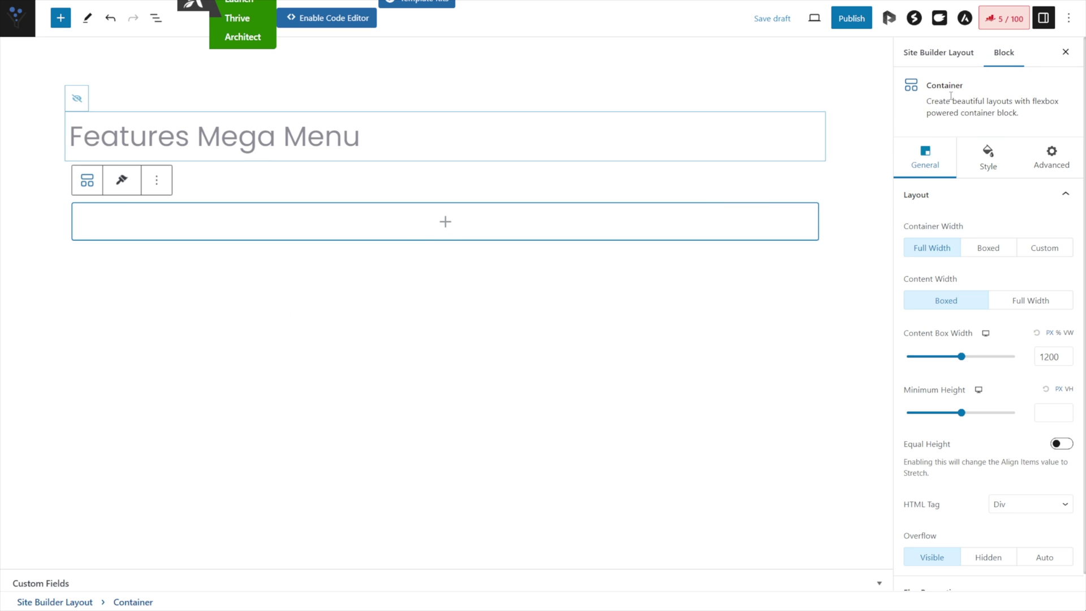
pyautogui.scroll(-1, 973, 252)
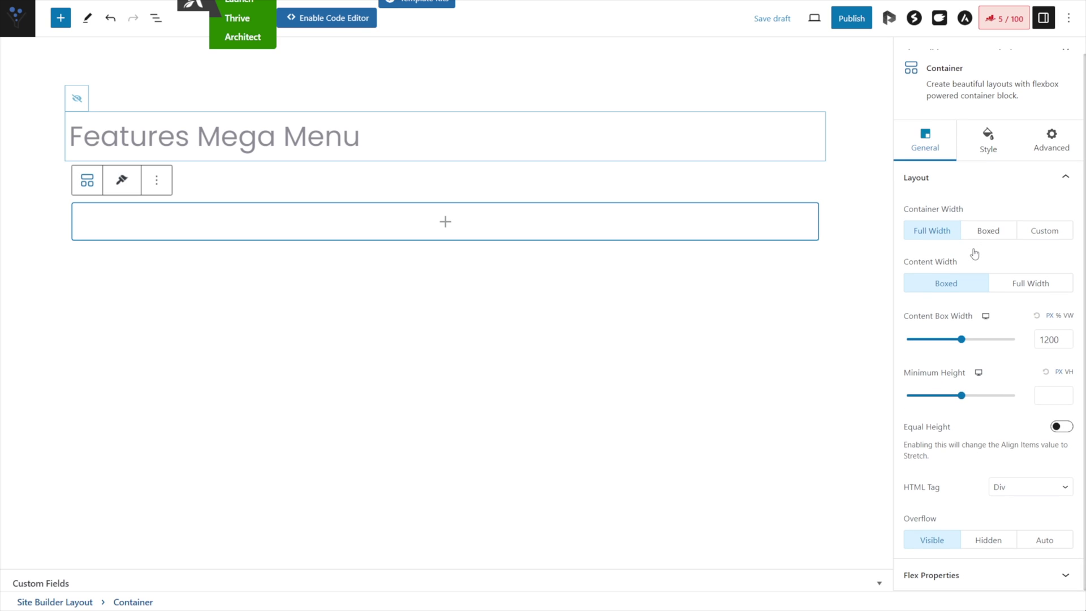
pyautogui.click(979, 574)
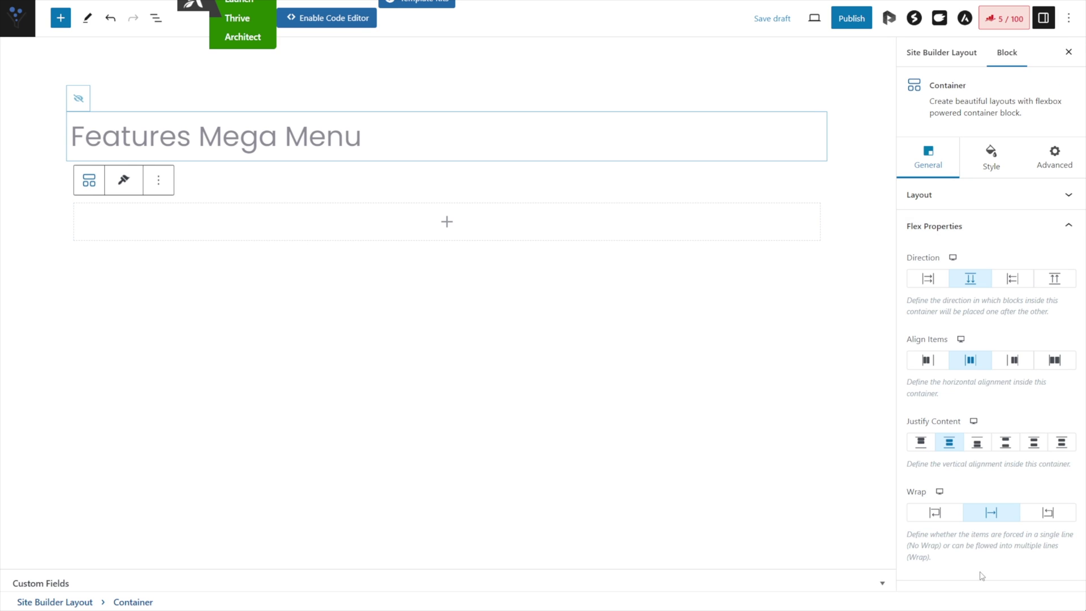
pyautogui.click(928, 280)
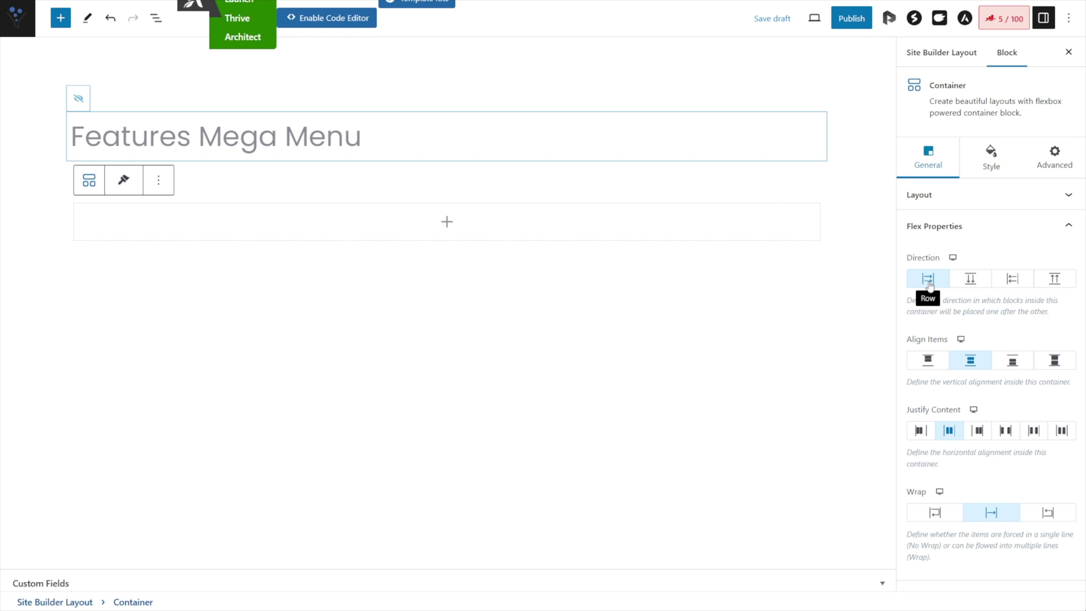
pyautogui.click(156, 17)
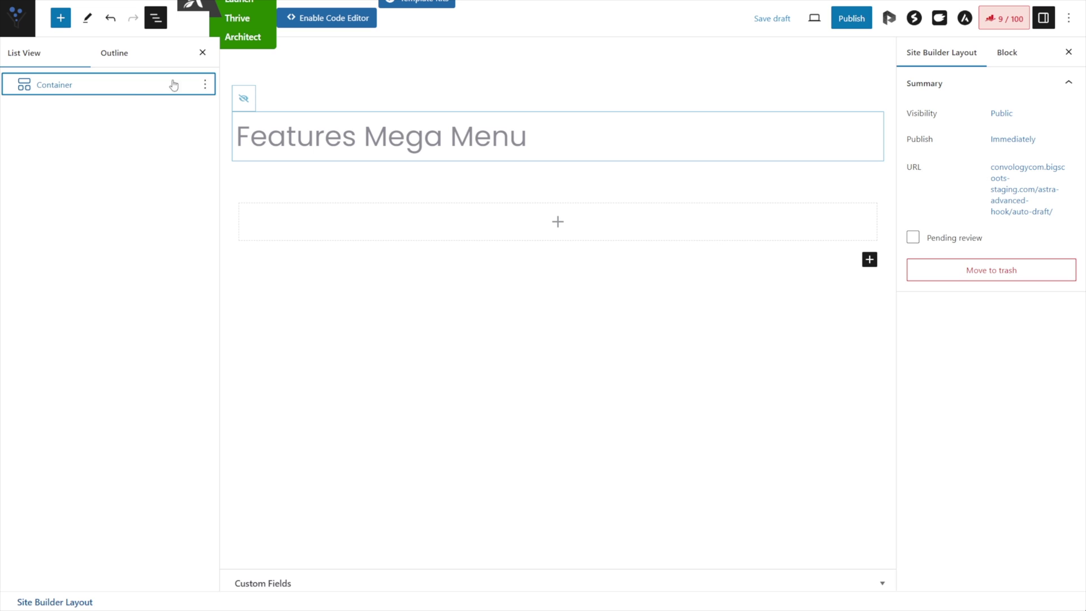
pyautogui.click(47, 91)
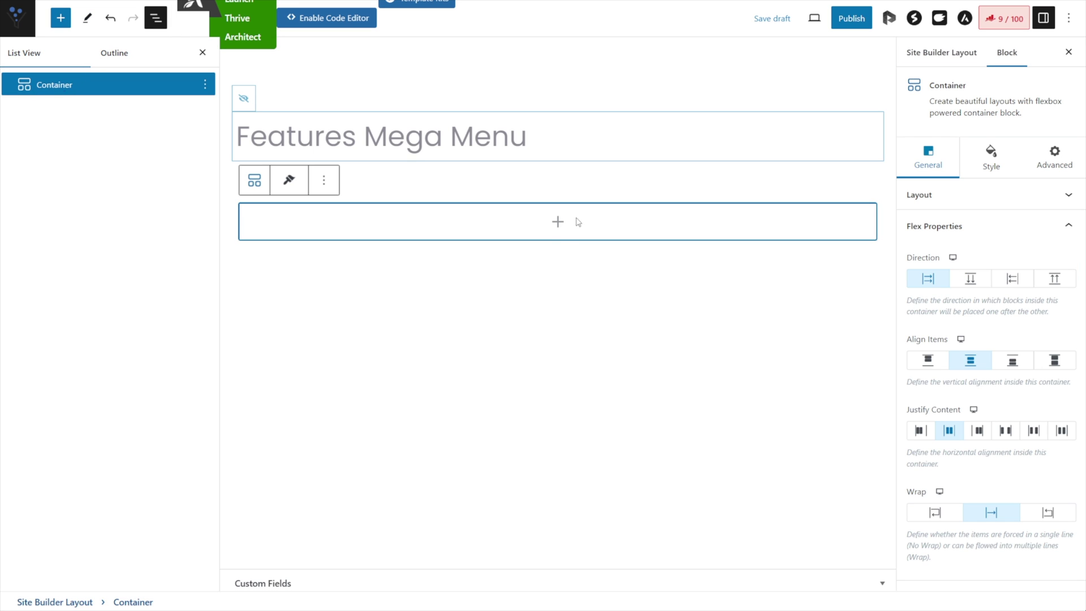
pyautogui.click(58, 19)
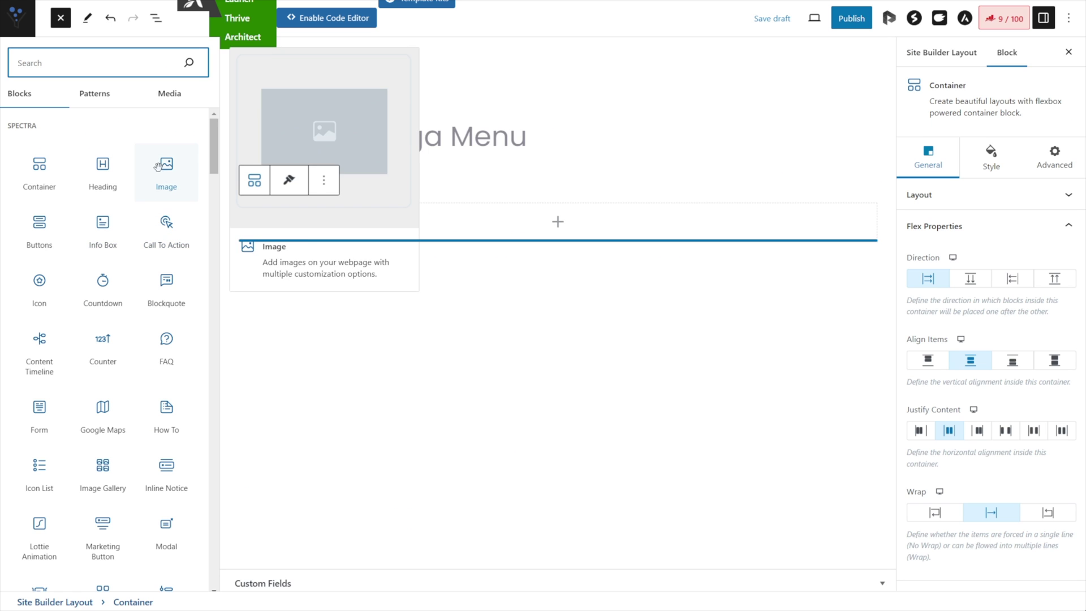
# Place a Spectra Info Box block inside the Container
pyautogui.moveTo(101, 225); pyautogui.dragTo(546, 224)
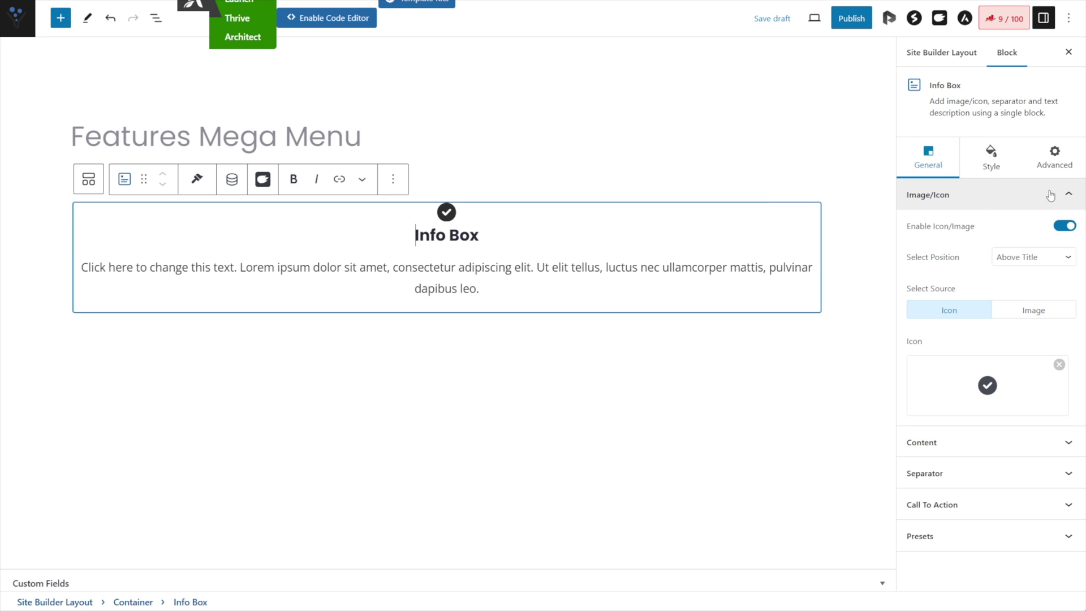
pyautogui.click(1069, 196)
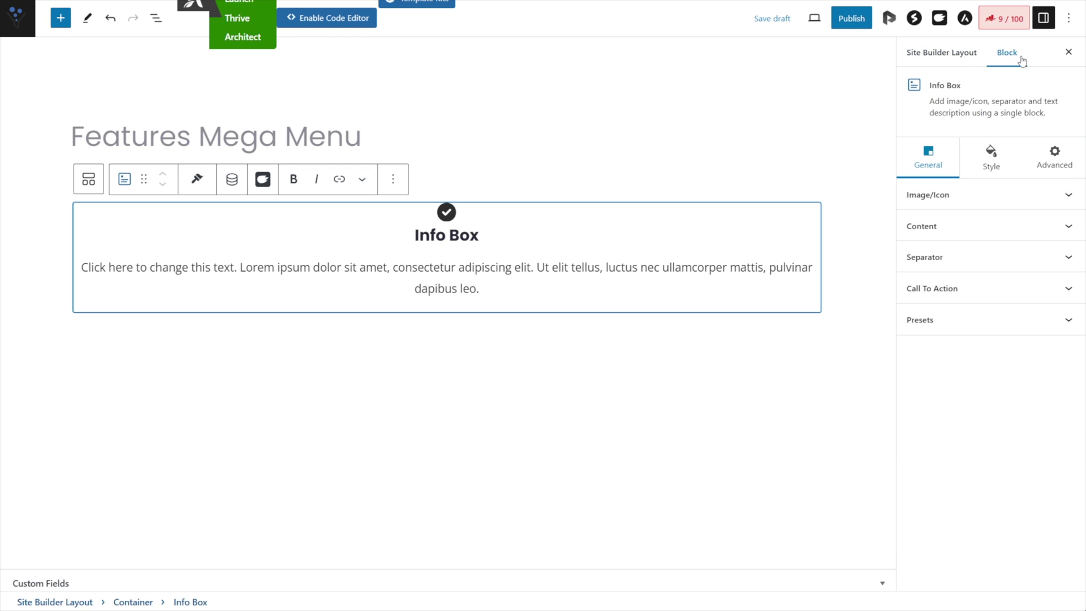
pyautogui.click(1018, 195)
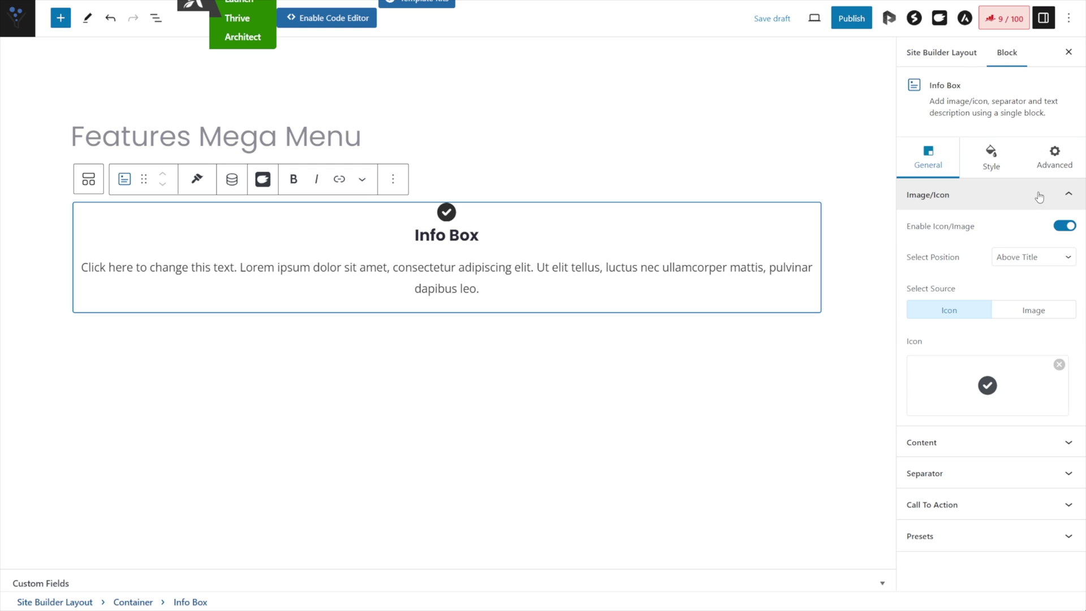
pyautogui.click(1054, 196)
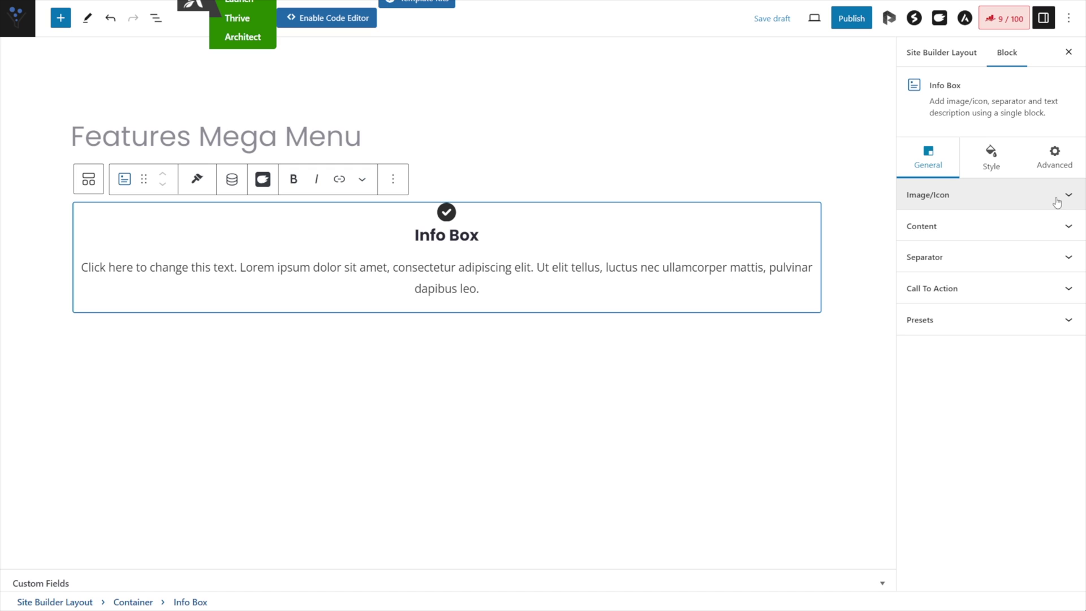
# Show the image general-ecommerce.svg to the left of the Info Box's text and title
pyautogui.click(928, 198)
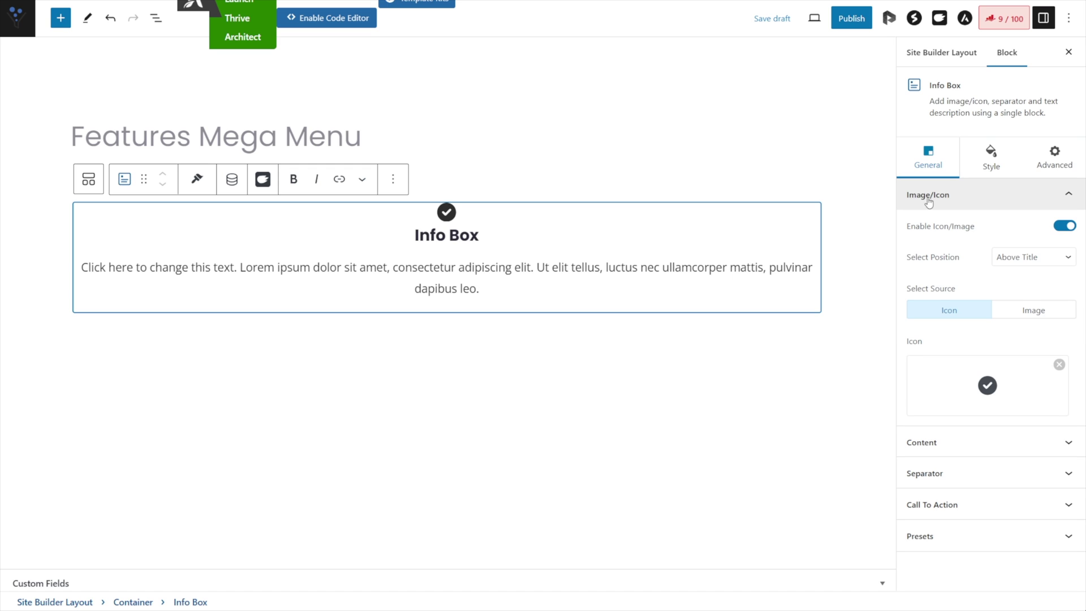
pyautogui.click(1022, 256)
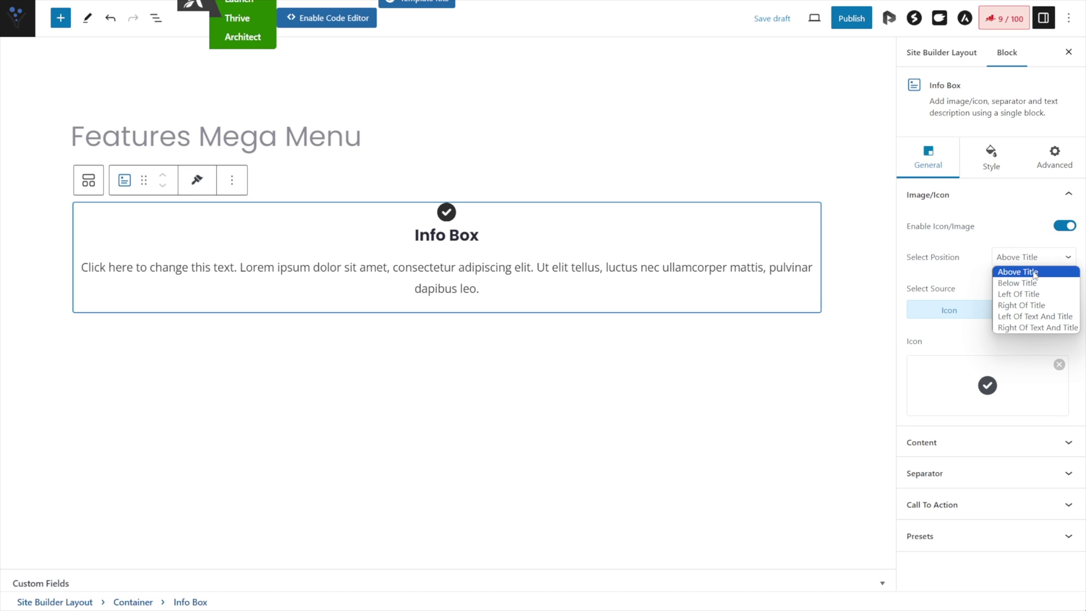
pyautogui.click(1026, 316)
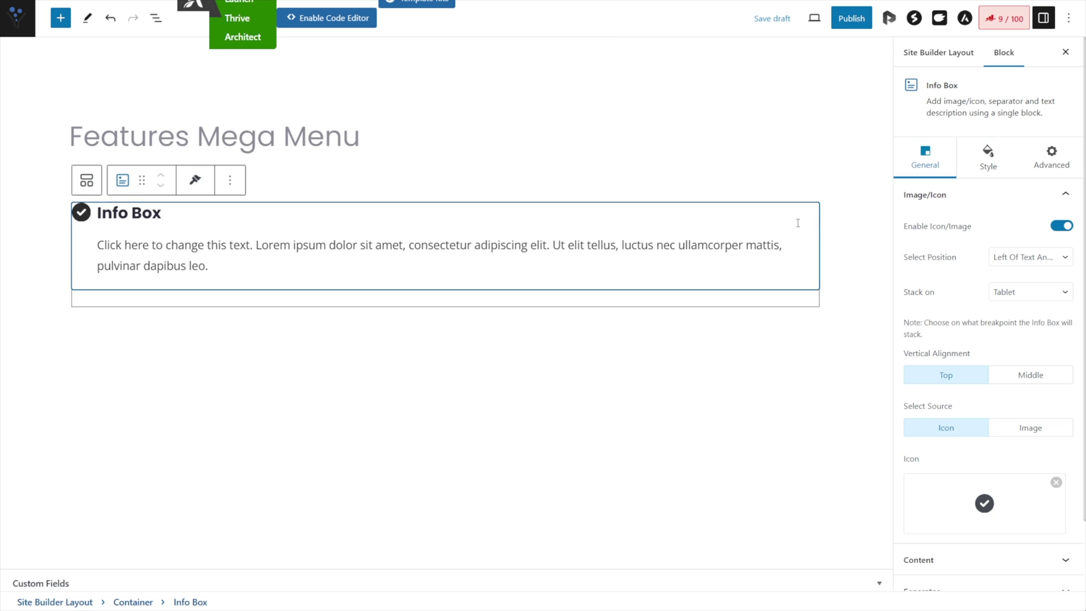
pyautogui.click(1025, 430)
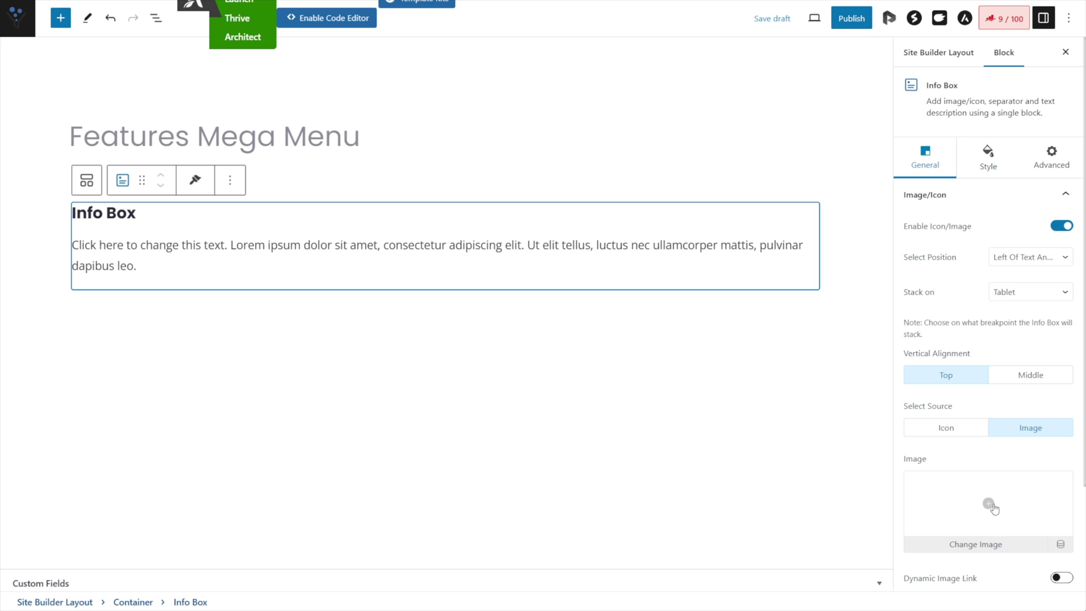
pyautogui.click(989, 504)
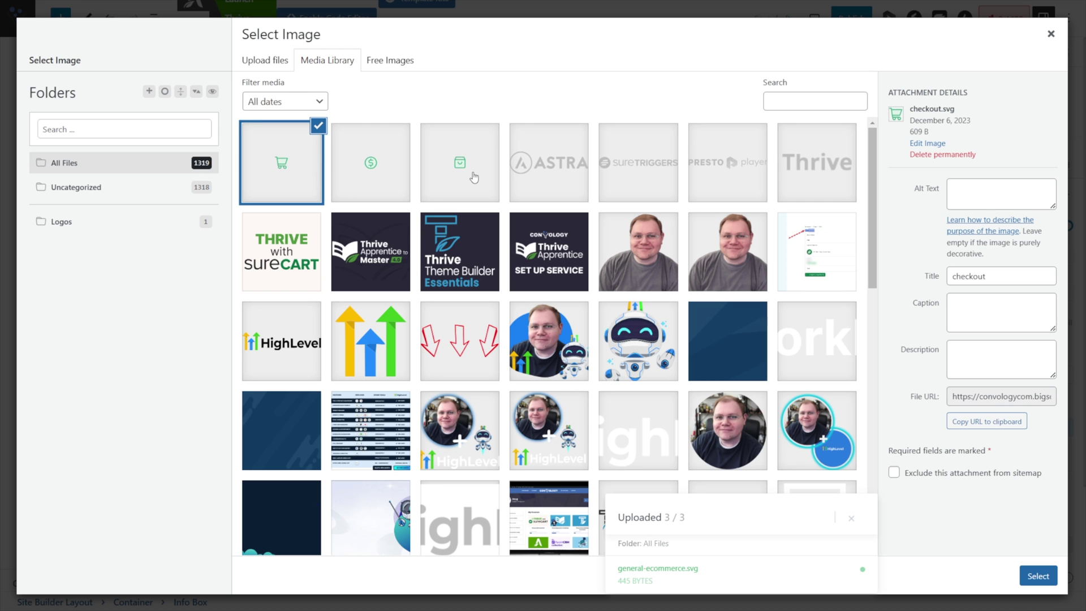
pyautogui.click(472, 173)
pyautogui.click(1038, 576)
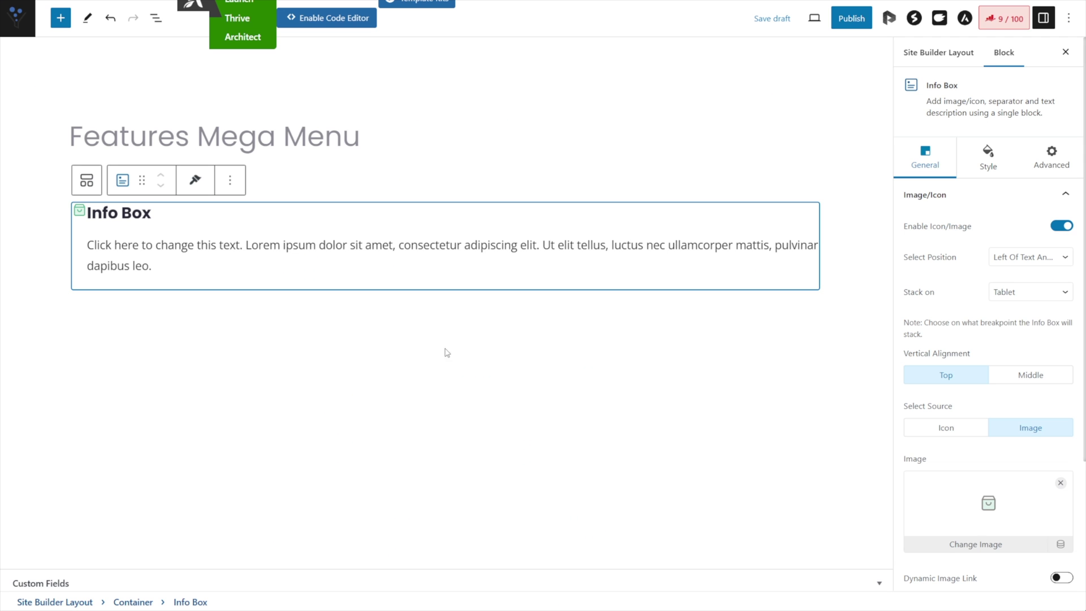
# Change the heading to 'Ecommerce' and description to 'All the tools you need to grow your store and sell.'
pyautogui.tripleClick(163, 215)
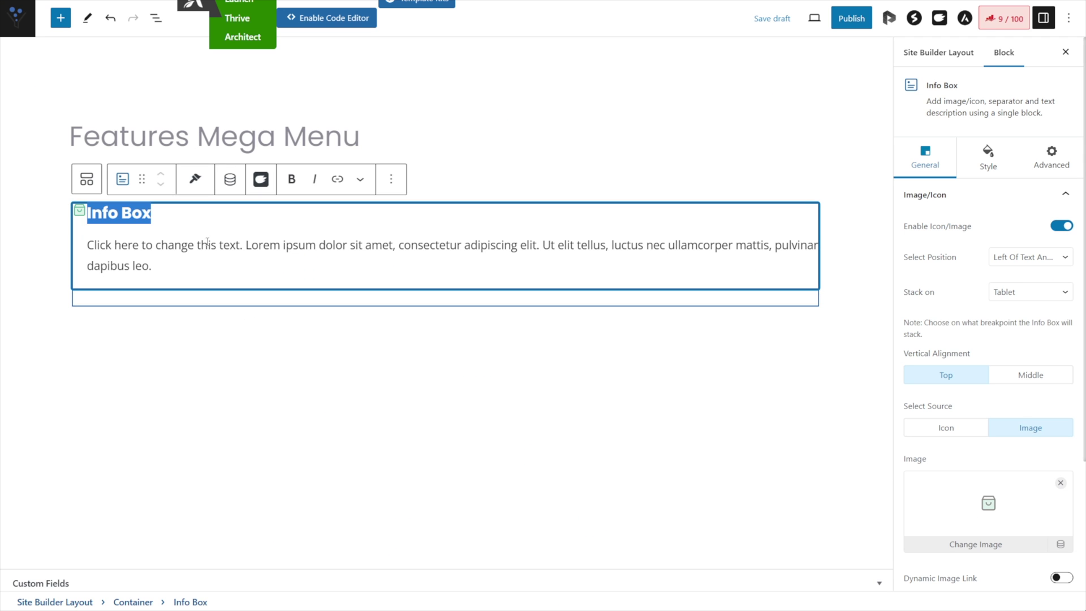
pyautogui.write('Ecommerce')
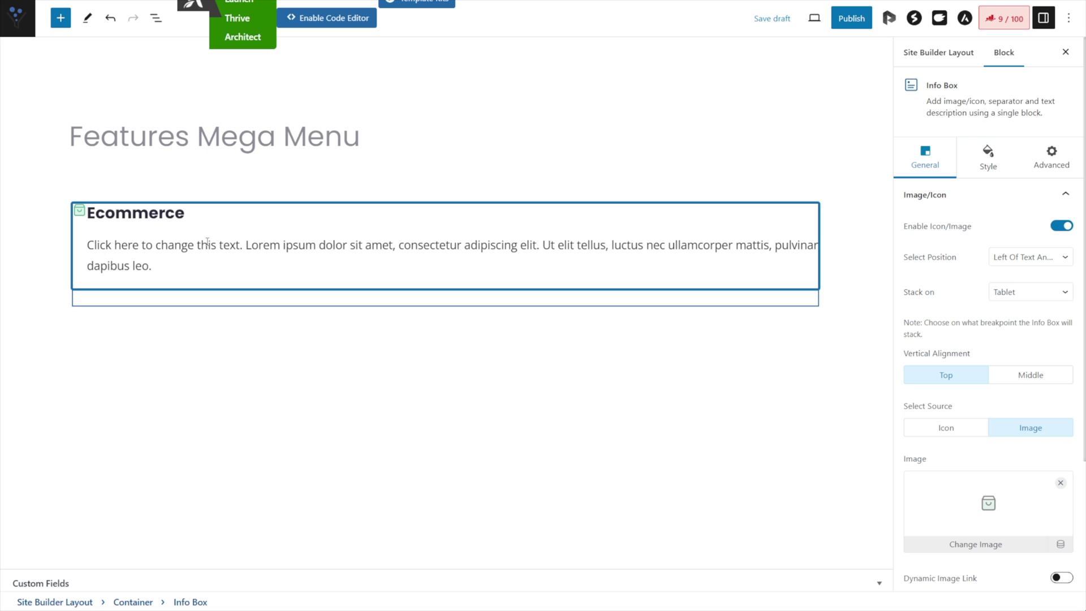
pyautogui.tripleClick(108, 247)
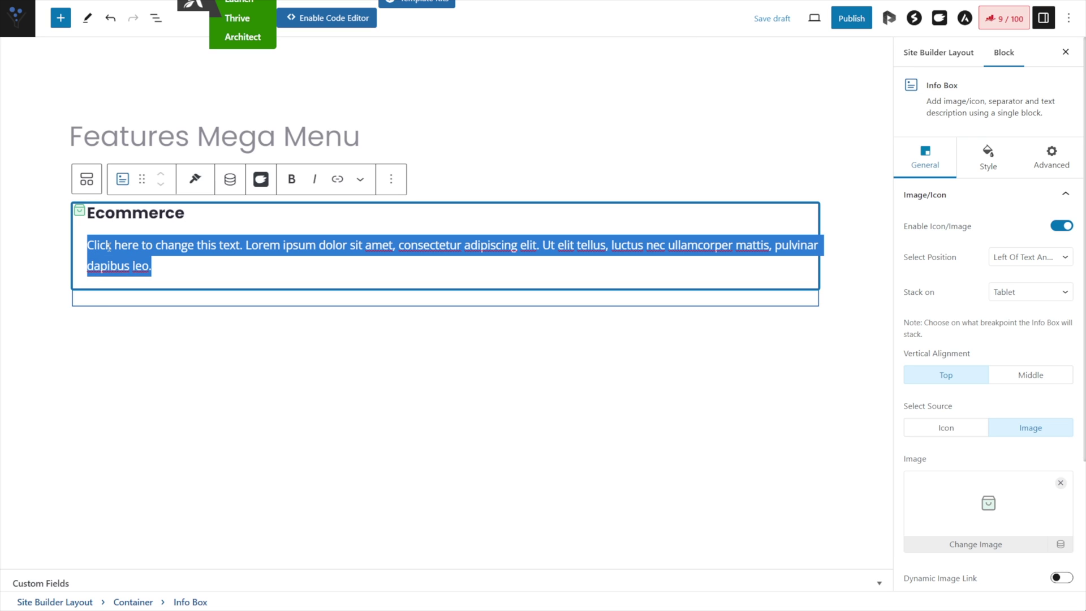
pyautogui.write('All the tools you need to grow your store and sell.')
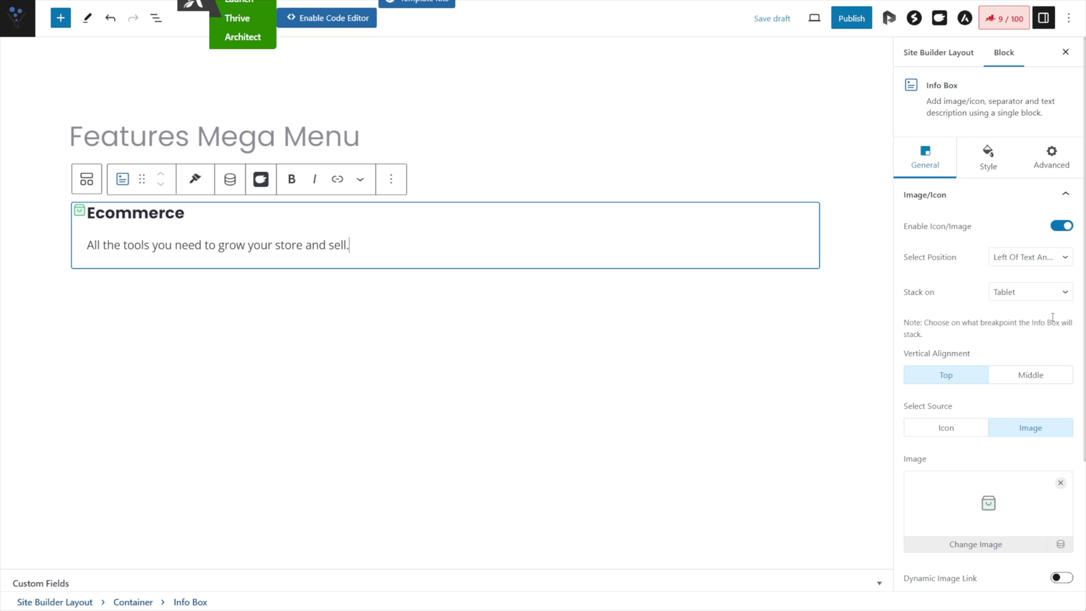
pyautogui.scroll(-2, 998, 352)
# Set the Ecommerce title tag to P and save the draft
pyautogui.scroll(-1, 989, 362)
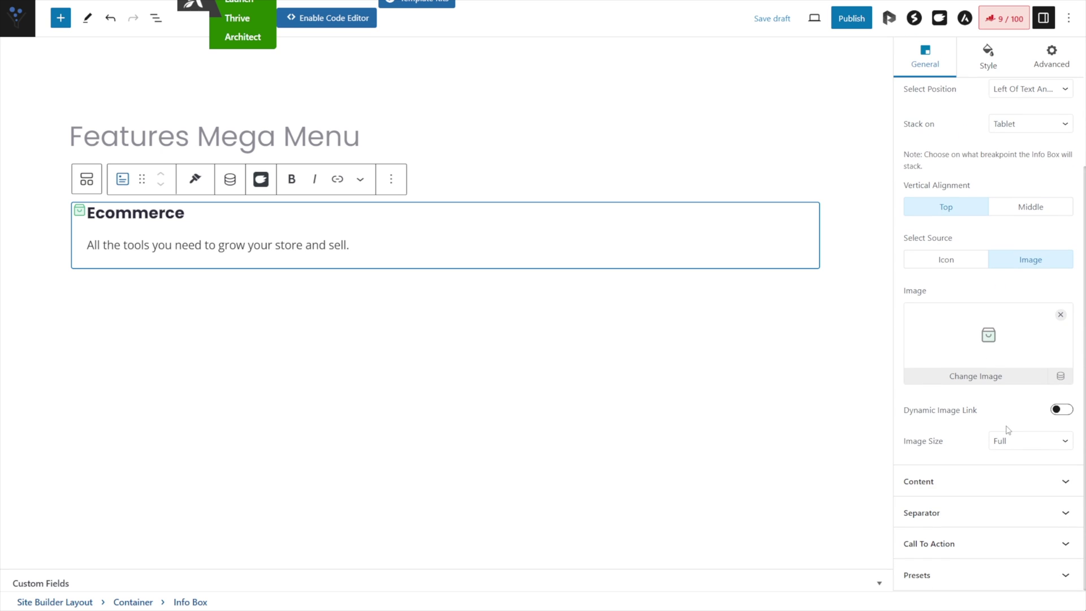
pyautogui.doubleClick(92, 213)
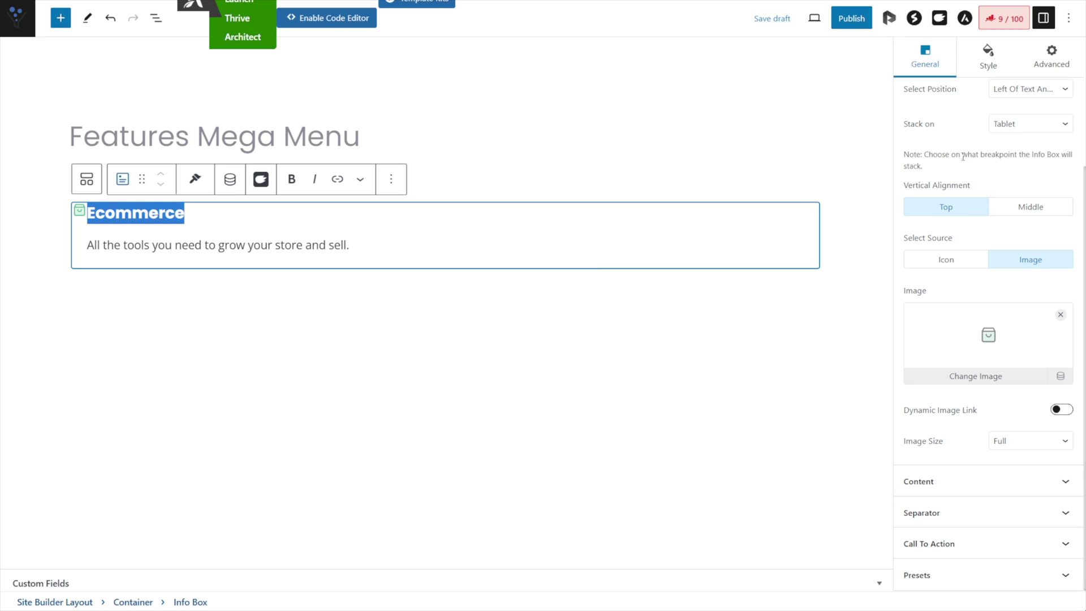
pyautogui.scroll(3, 1007, 159)
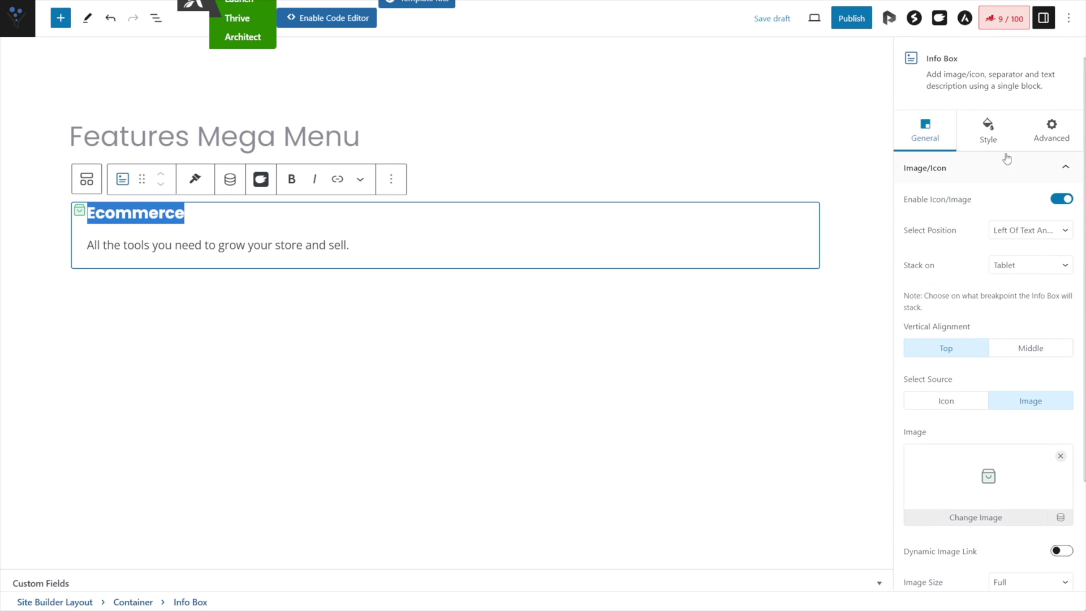
pyautogui.click(1065, 199)
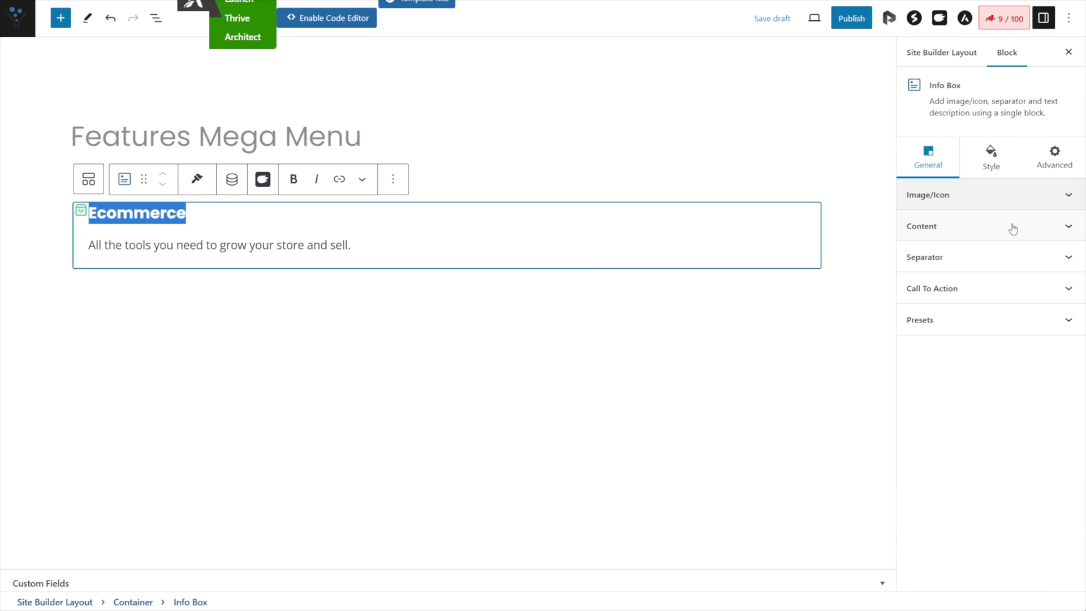
pyautogui.click(1059, 227)
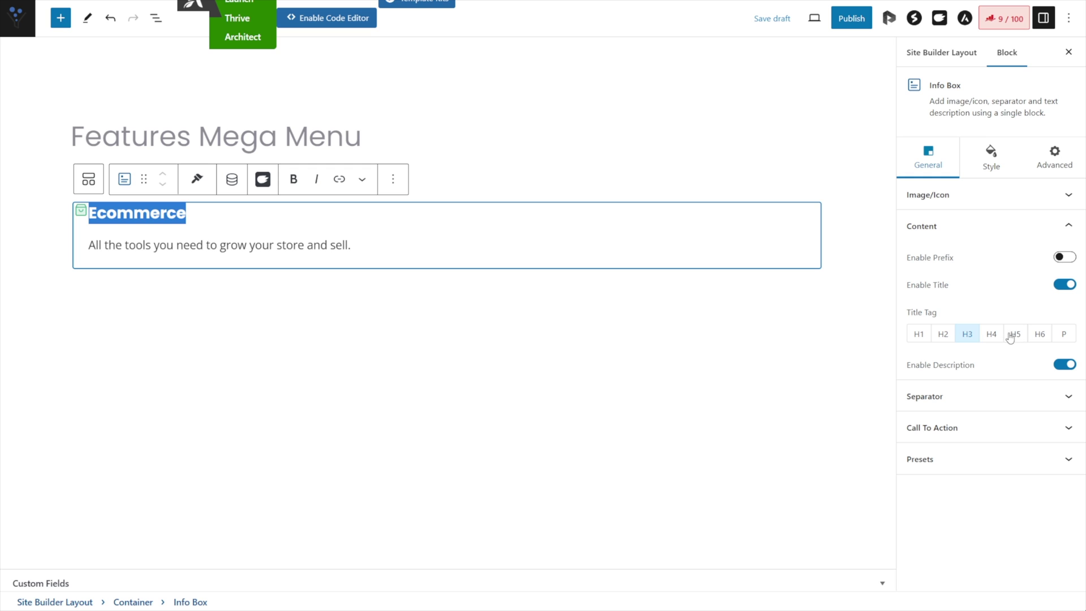
pyautogui.click(1062, 337)
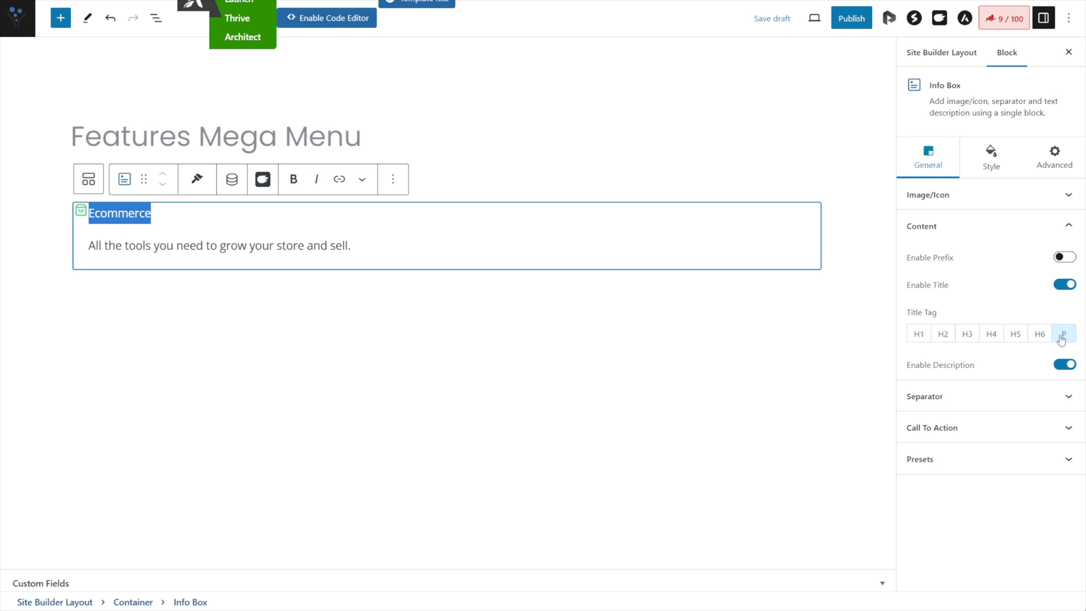
pyautogui.hotkey('ctrl', 's')
pyautogui.click(293, 179)
pyautogui.click(202, 235)
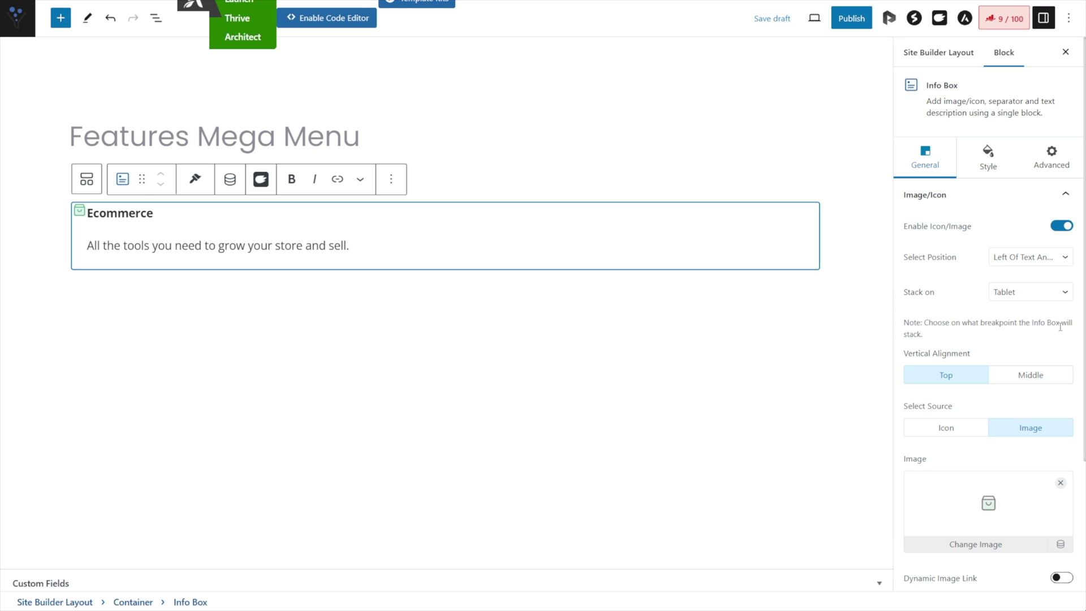
# Switch the Info Box title tag back to H3
pyautogui.scroll(-3, 1029, 480)
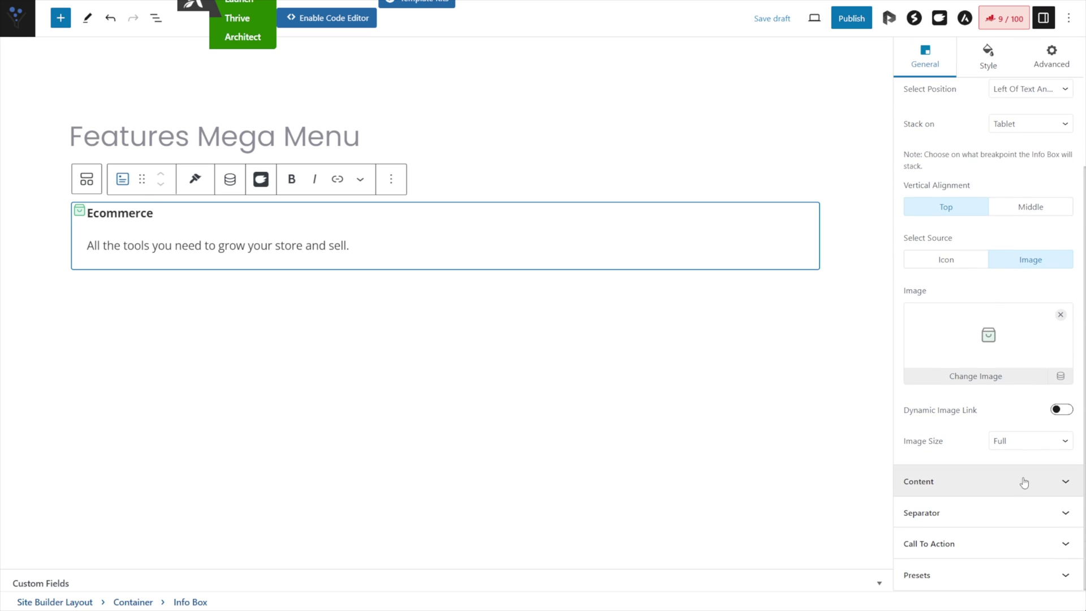
pyautogui.click(1064, 482)
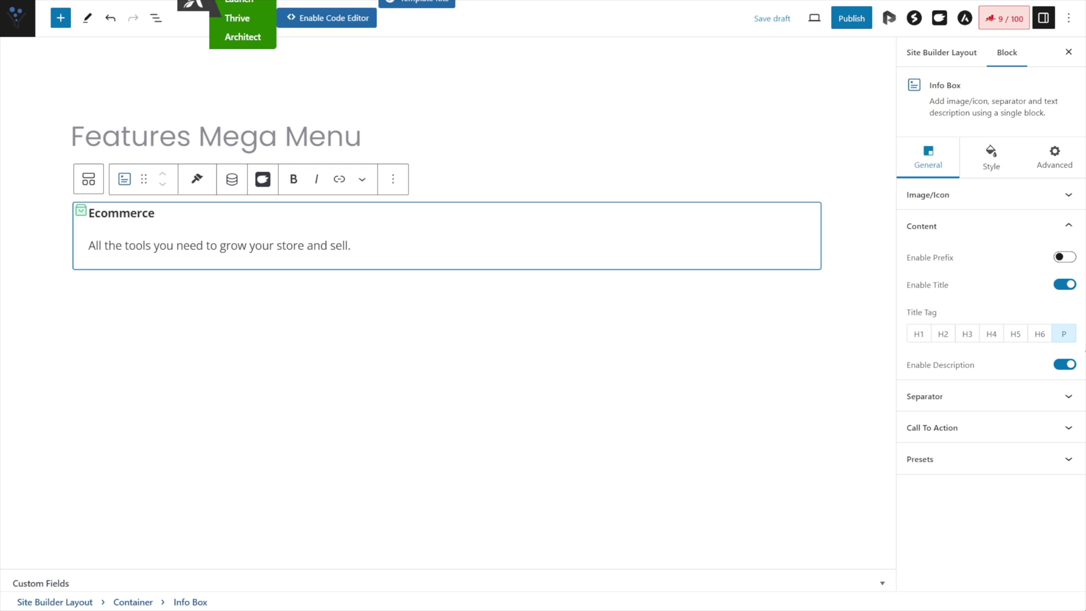
pyautogui.click(968, 337)
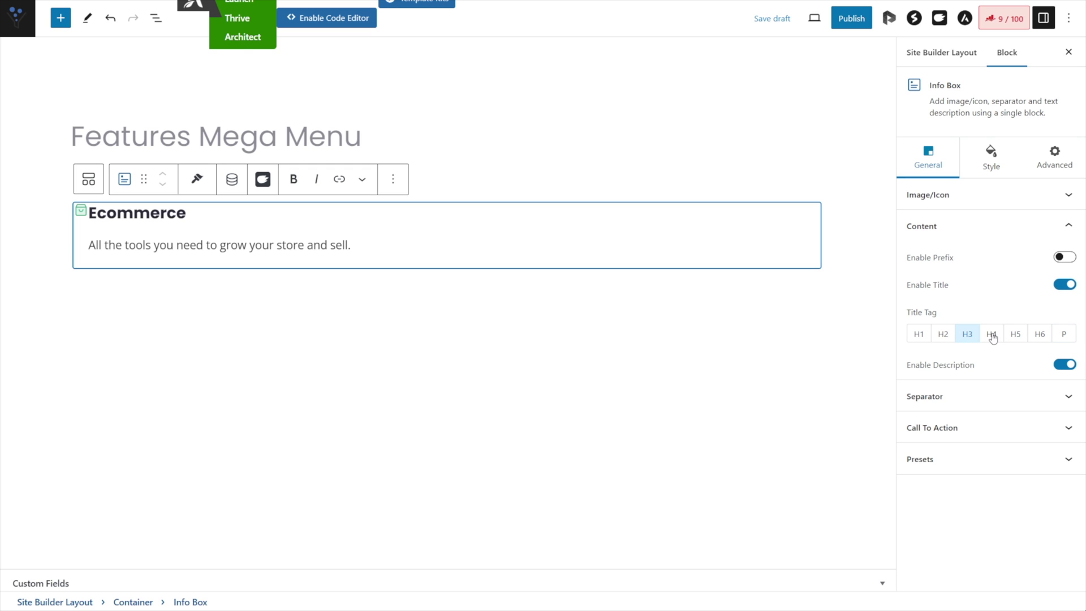
# Switch the Ecommerce title tag to P and set the title font size to 16
pyautogui.click(992, 160)
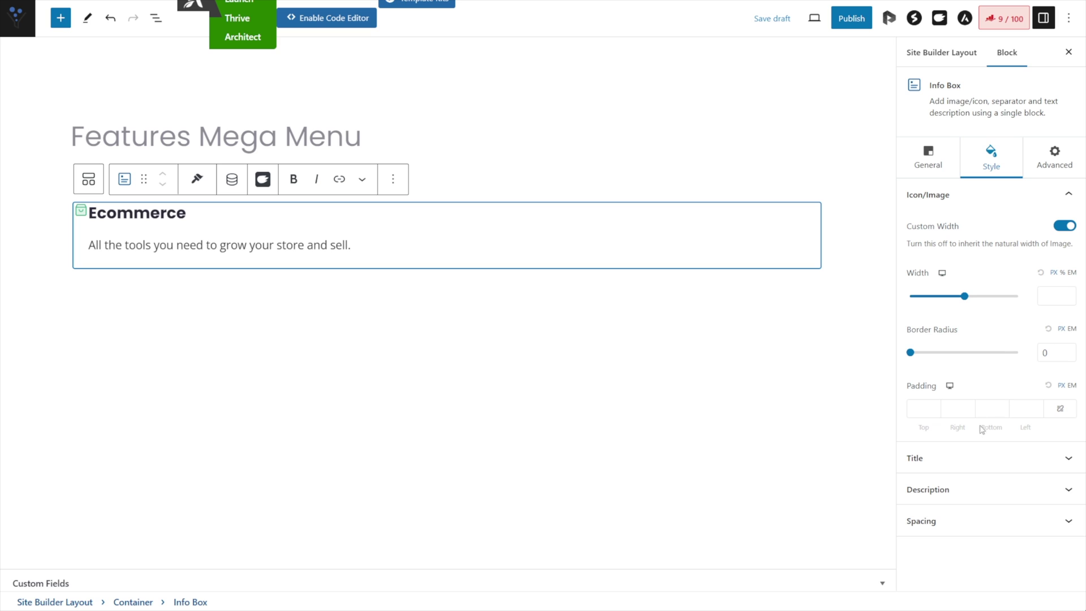
pyautogui.click(1054, 459)
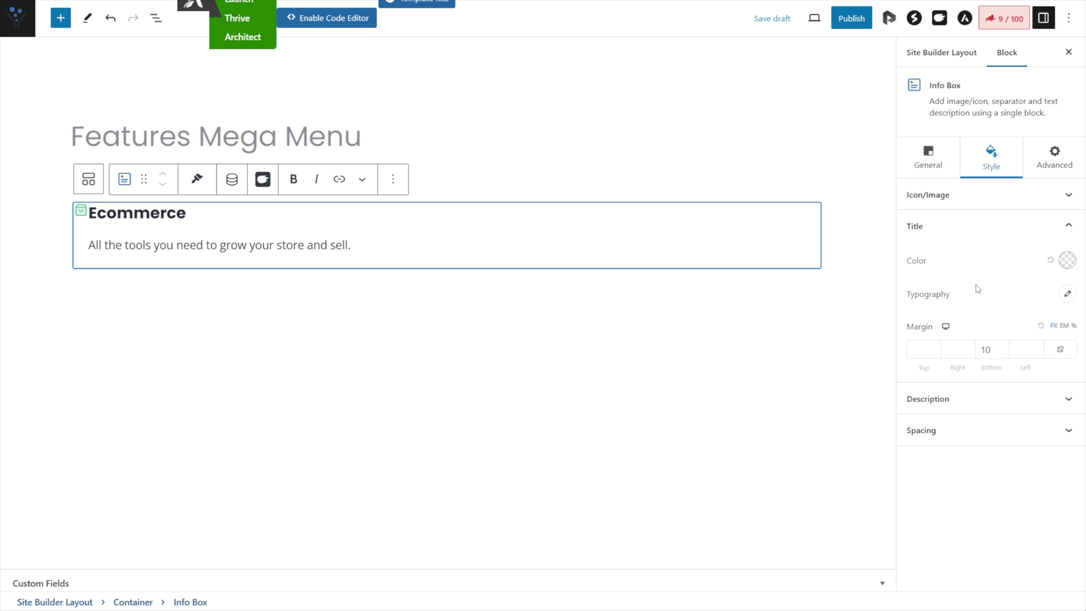
pyautogui.click(940, 167)
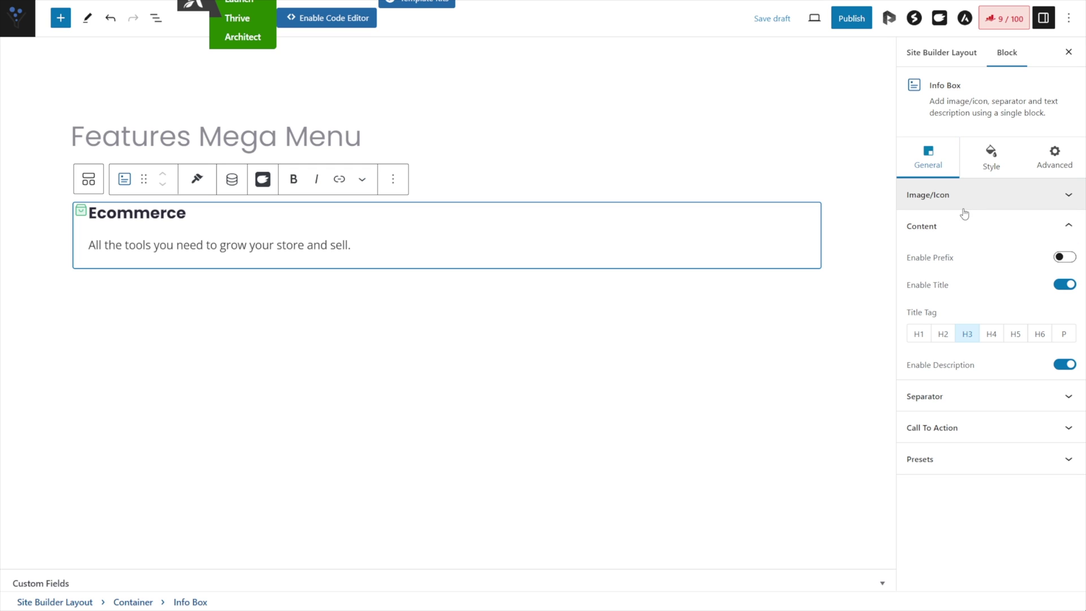
pyautogui.click(1063, 337)
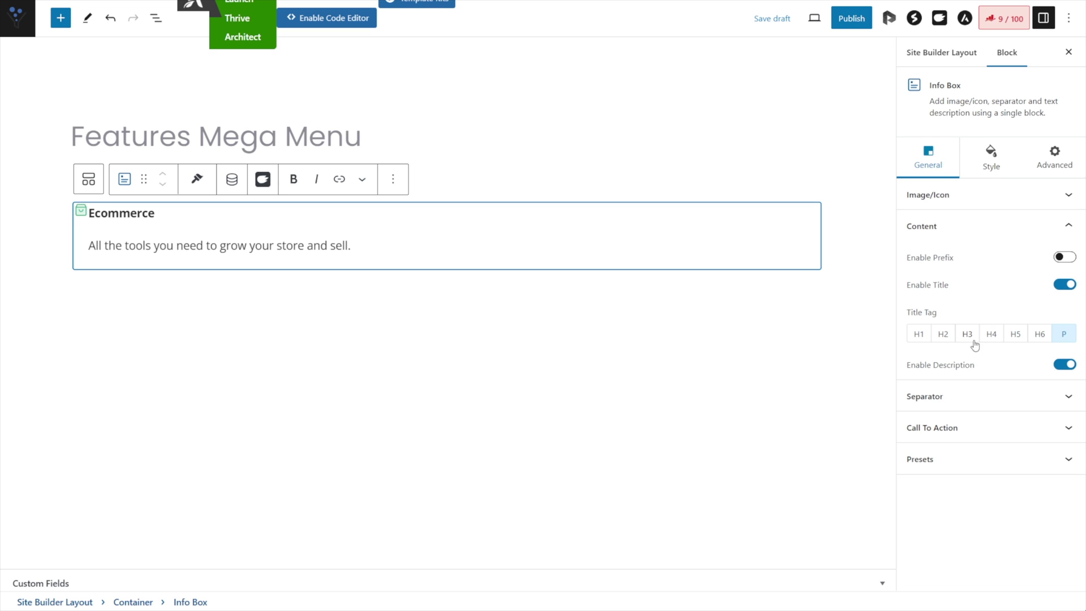
pyautogui.click(991, 156)
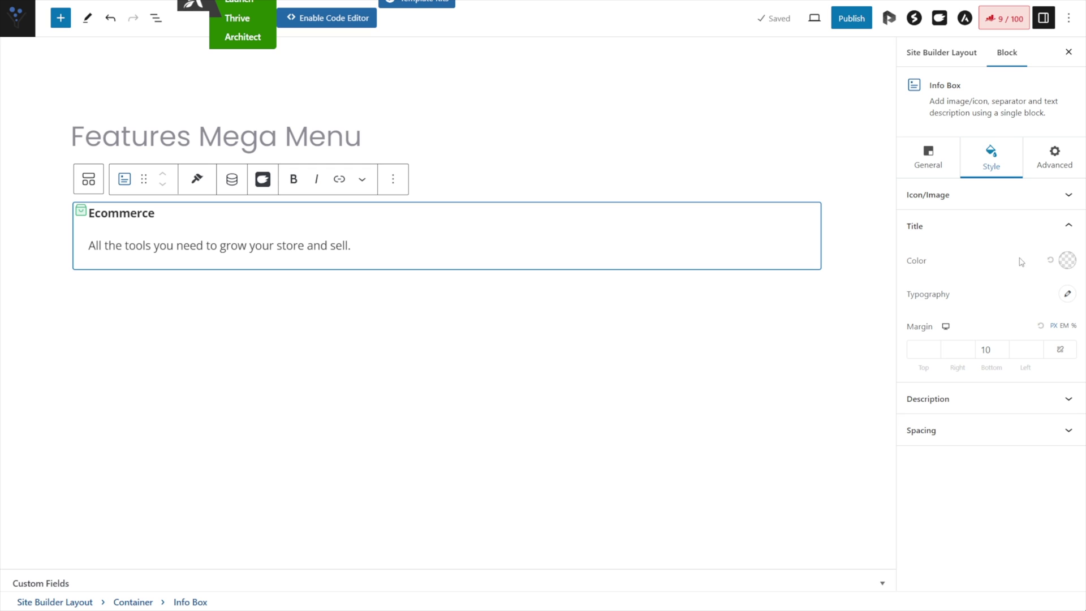
pyautogui.click(1066, 294)
pyautogui.click(1045, 545)
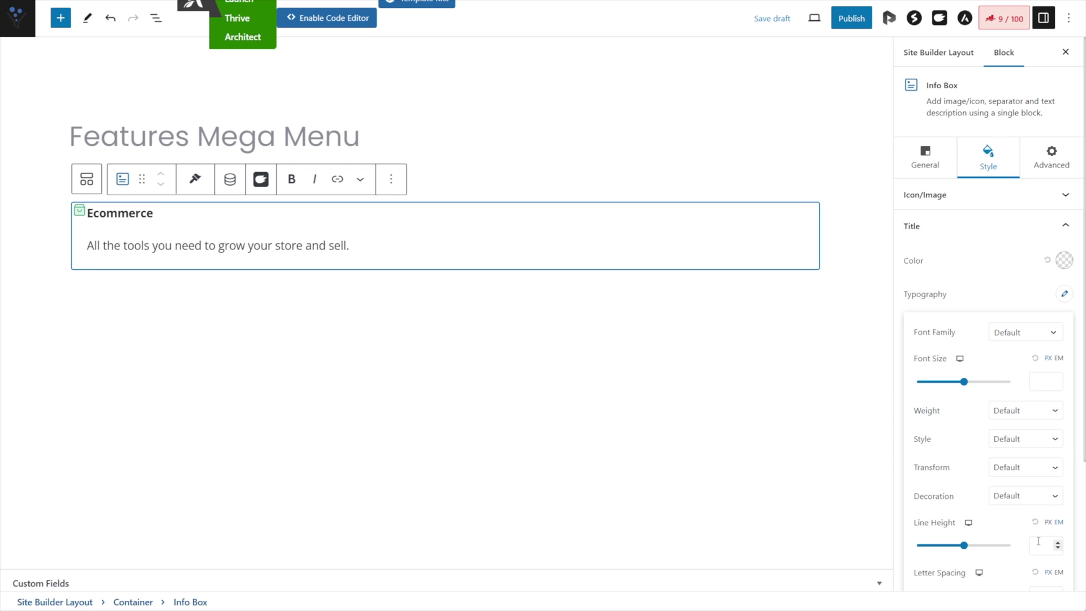
pyautogui.click(1045, 382)
pyautogui.write('16')
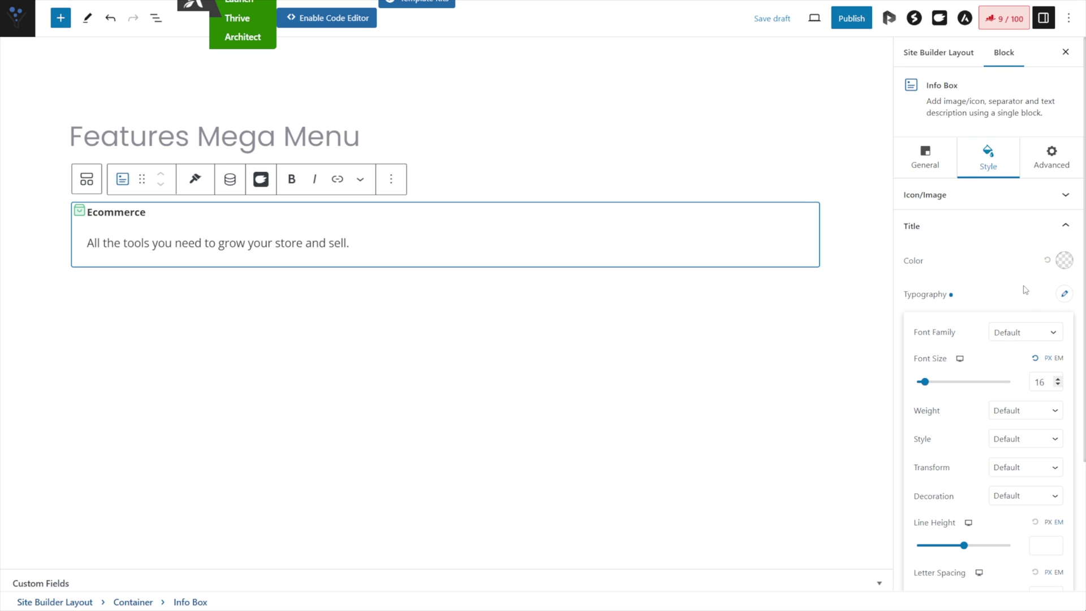
pyautogui.click(1038, 303)
# Set the info box description's font size to 16
pyautogui.click(978, 408)
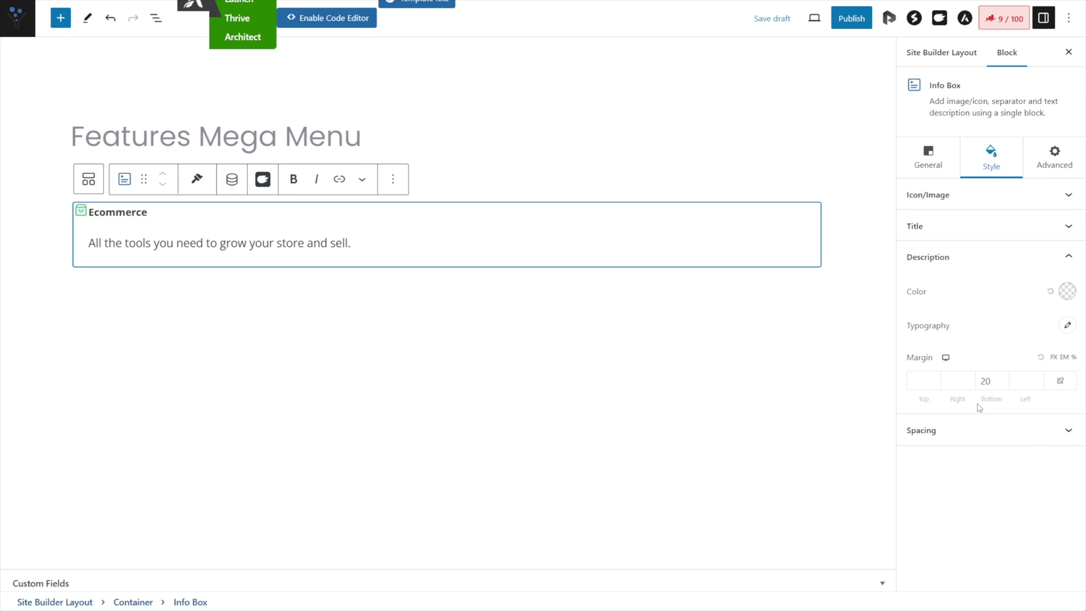
pyautogui.click(1067, 325)
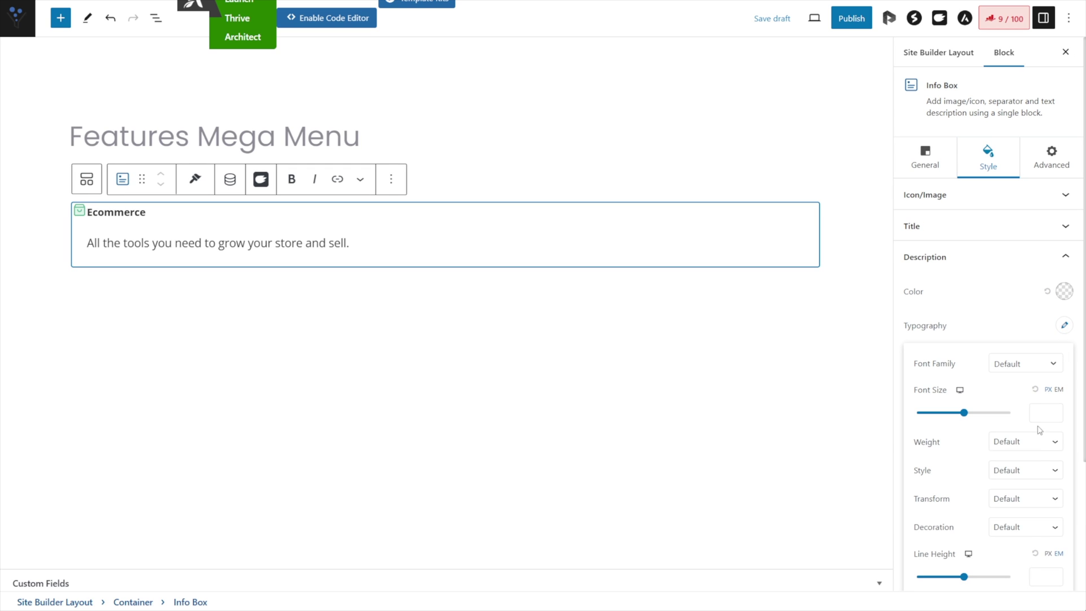
pyautogui.write('16')
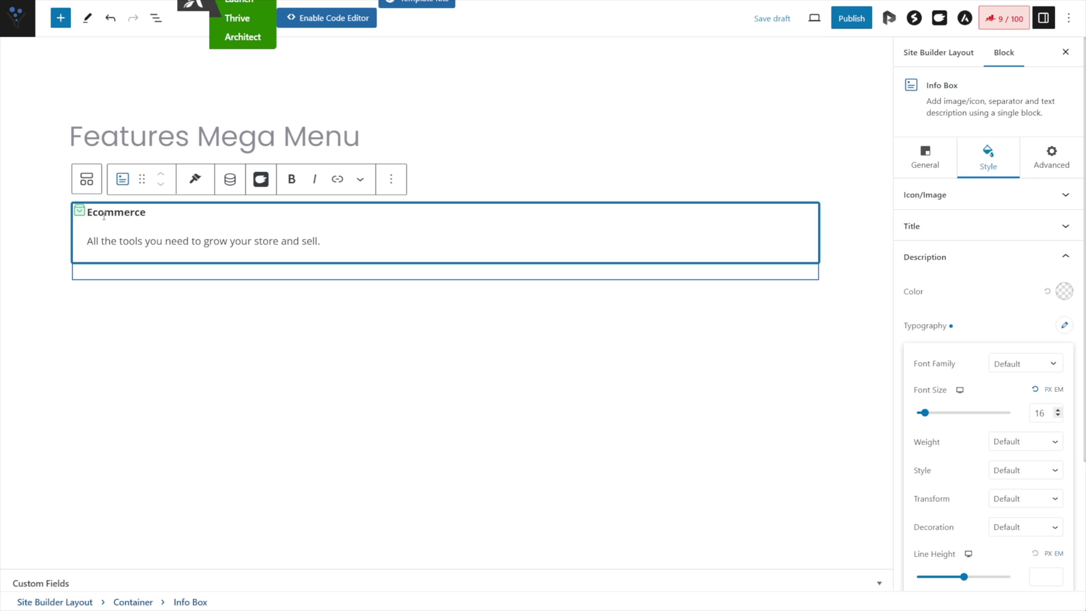
pyautogui.scroll(-3, 1018, 316)
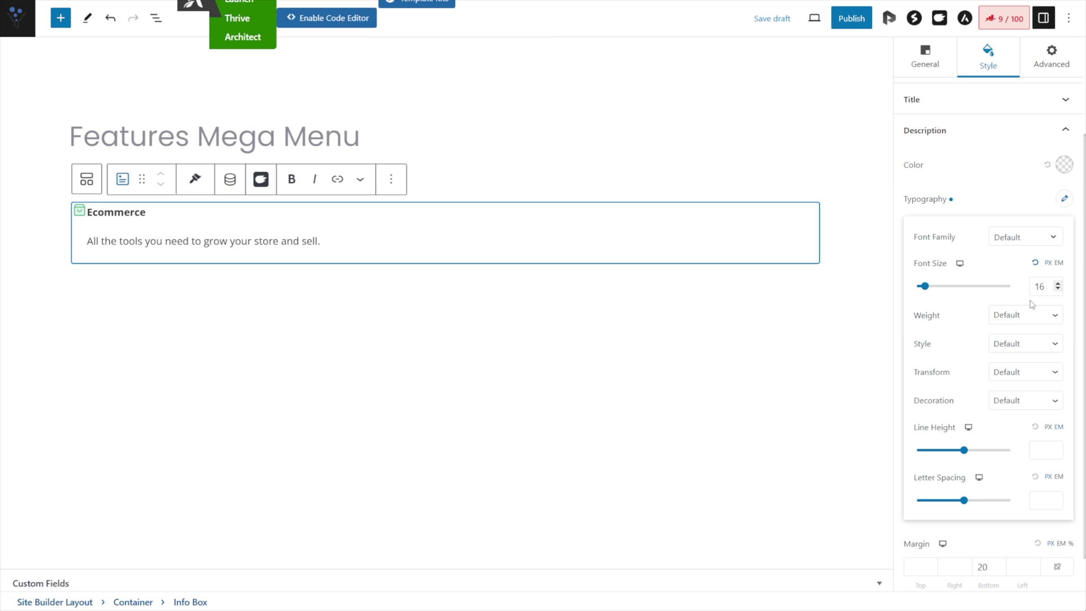
pyautogui.click(1044, 203)
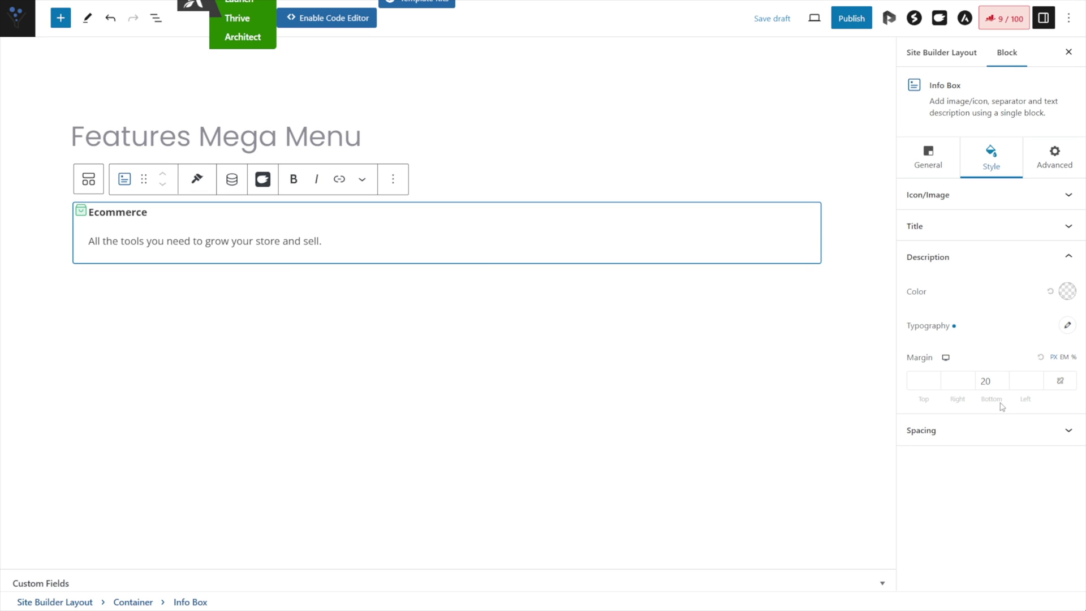
pyautogui.moveTo(995, 381); pyautogui.dragTo(986, 381)
# Set the description's bottom margin to 0, keeping the title's bottom margin at 10
pyautogui.write('0')
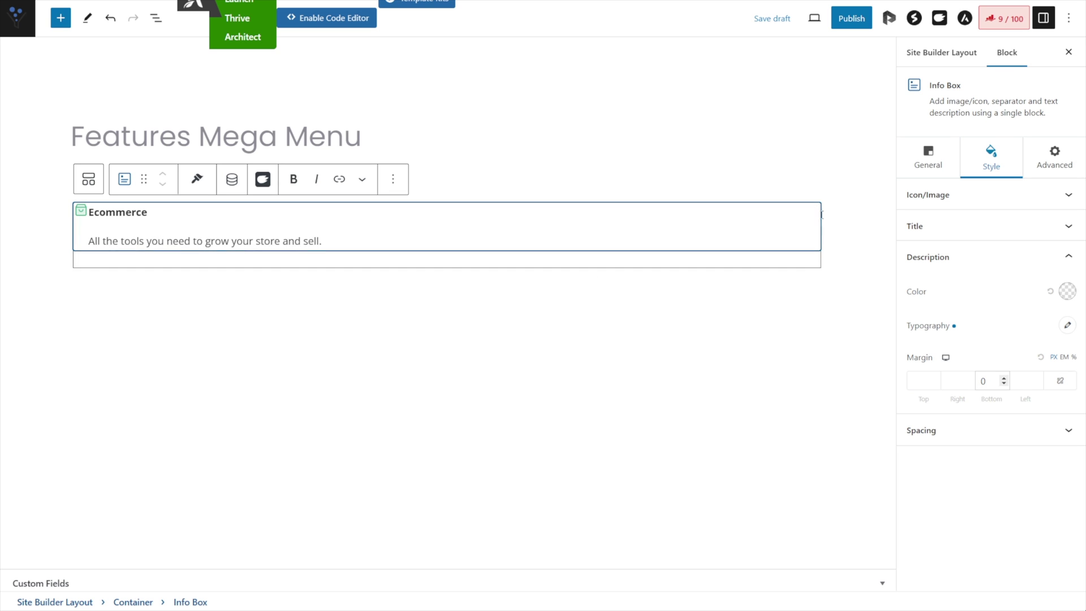
pyautogui.click(1054, 226)
pyautogui.doubleClick(985, 349)
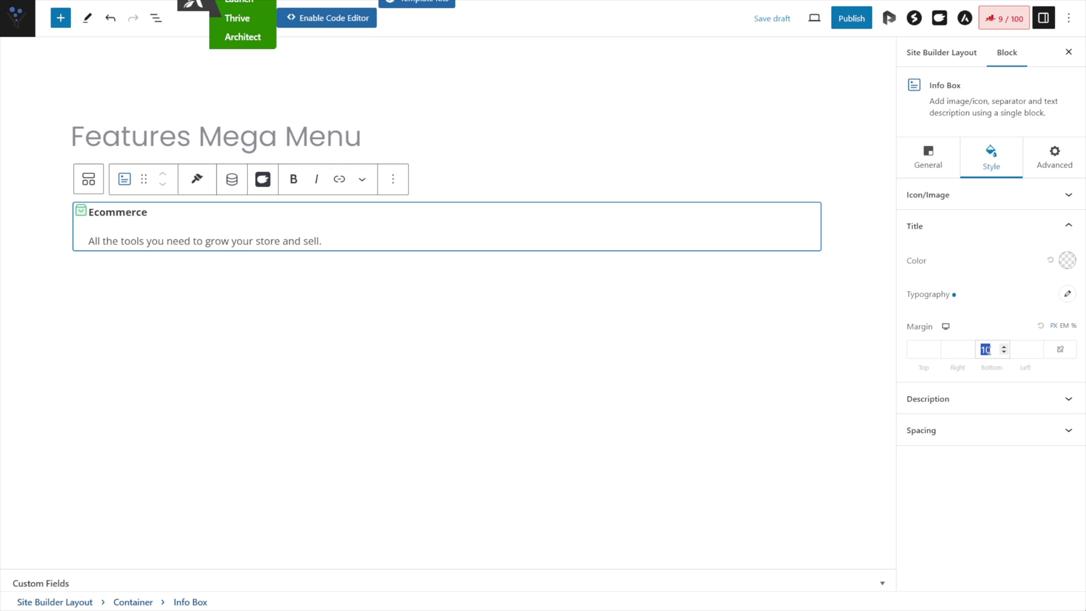
pyautogui.click(975, 298)
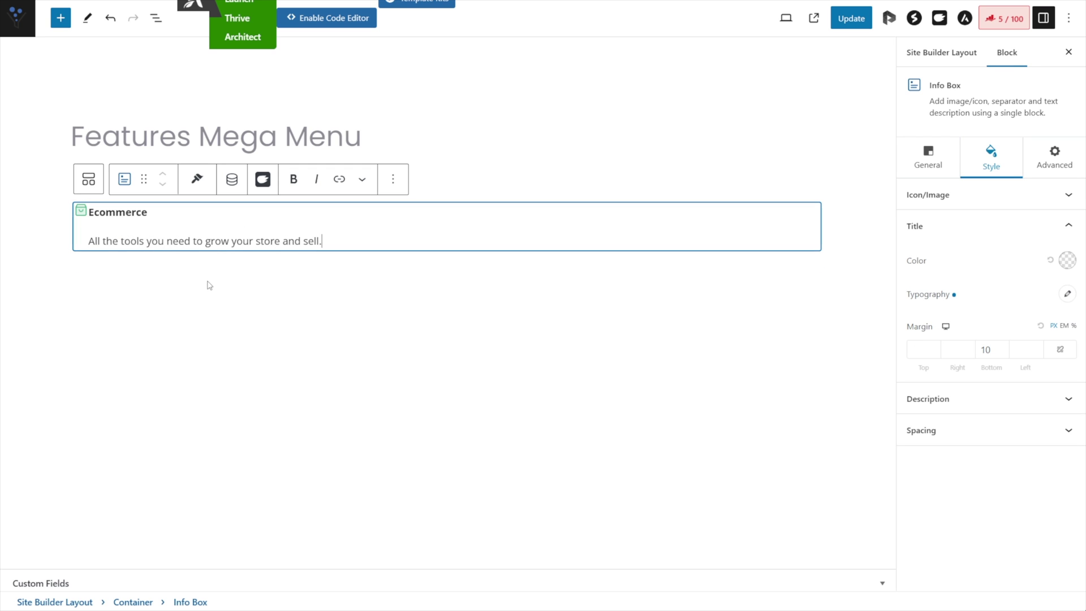
# Give the Info Box icon 3 px top padding and 5 px right padding
pyautogui.click(83, 217)
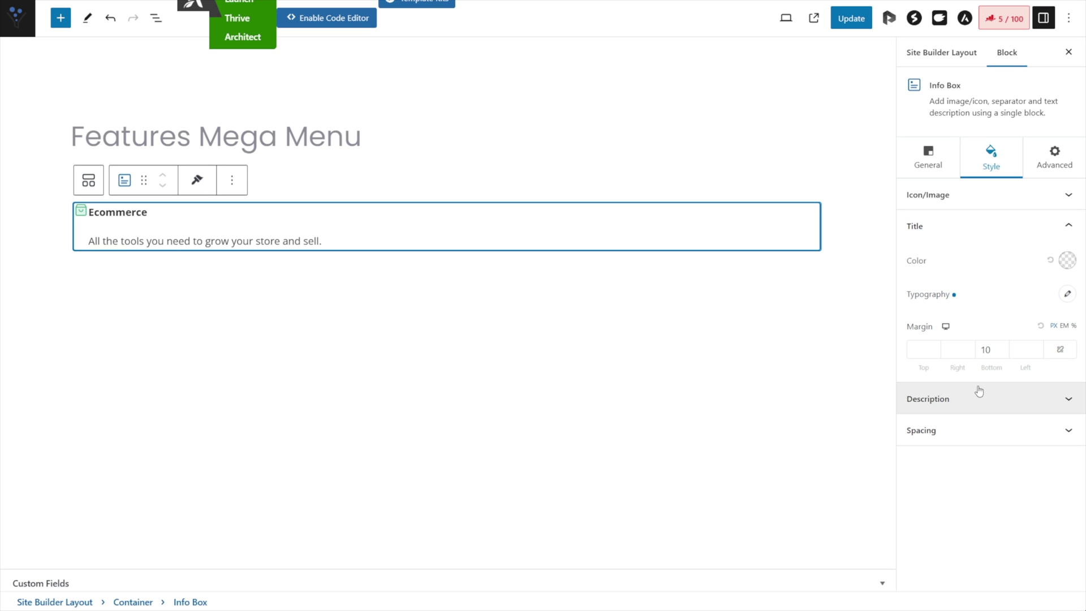
pyautogui.click(928, 170)
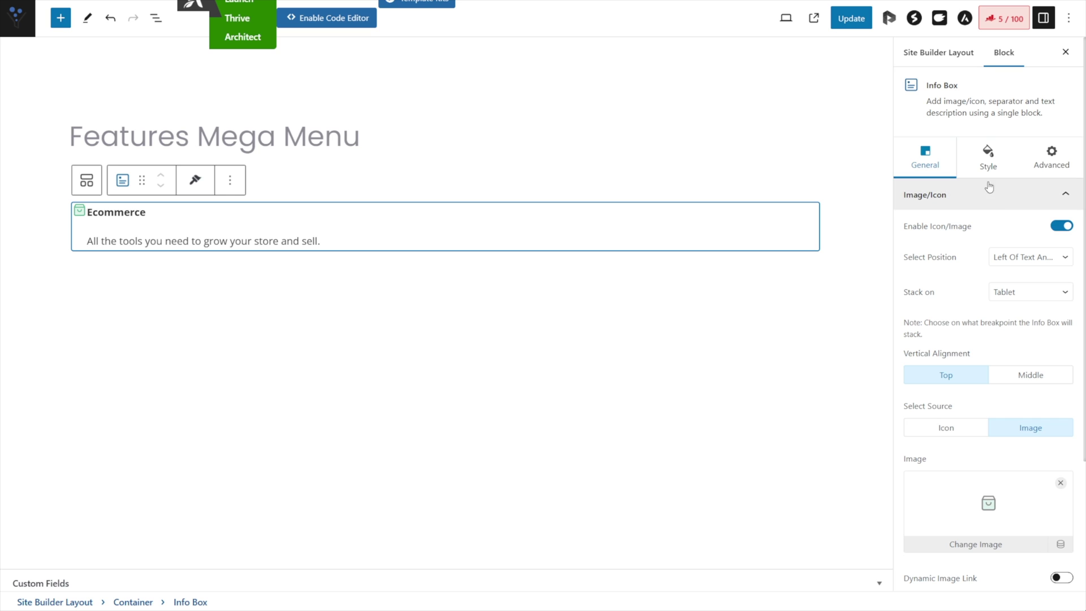
pyautogui.click(989, 161)
pyautogui.click(1045, 204)
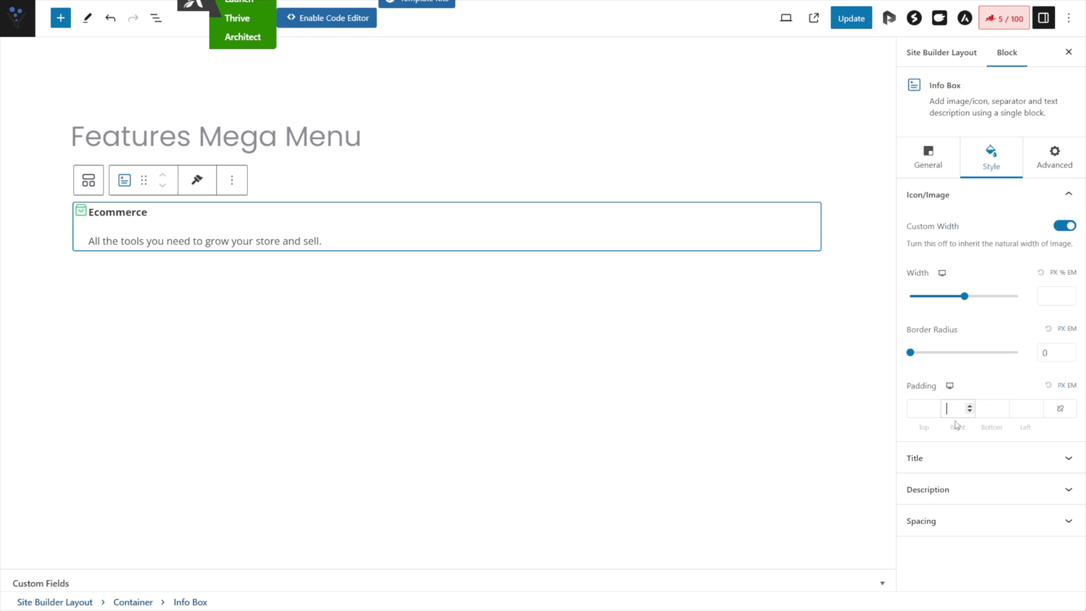
pyautogui.write('10')
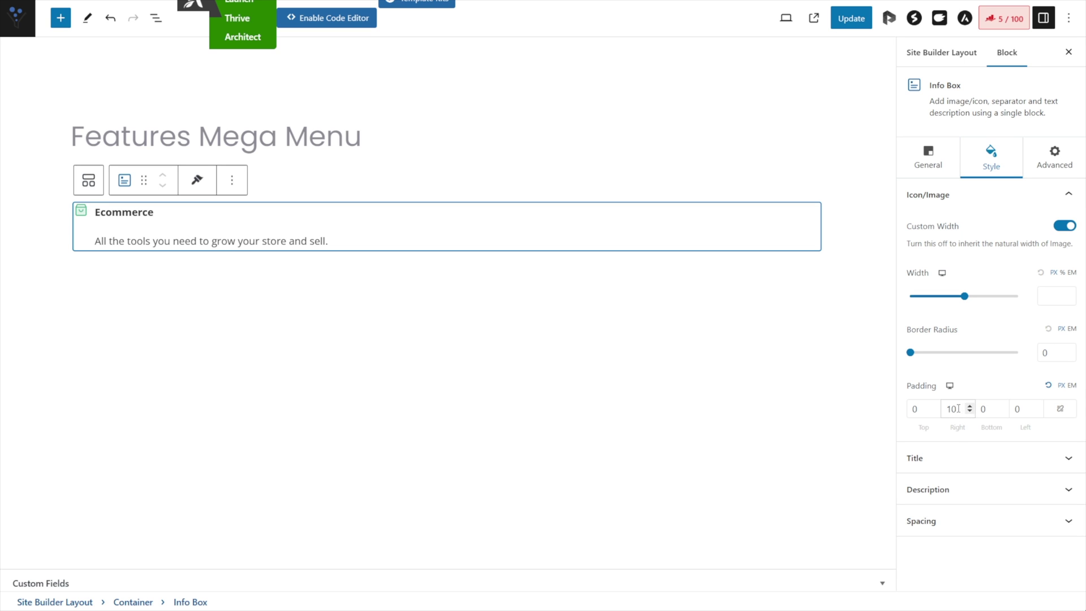
pyautogui.press('BackSpace')
pyautogui.press('BackSpace')
pyautogui.write('5')
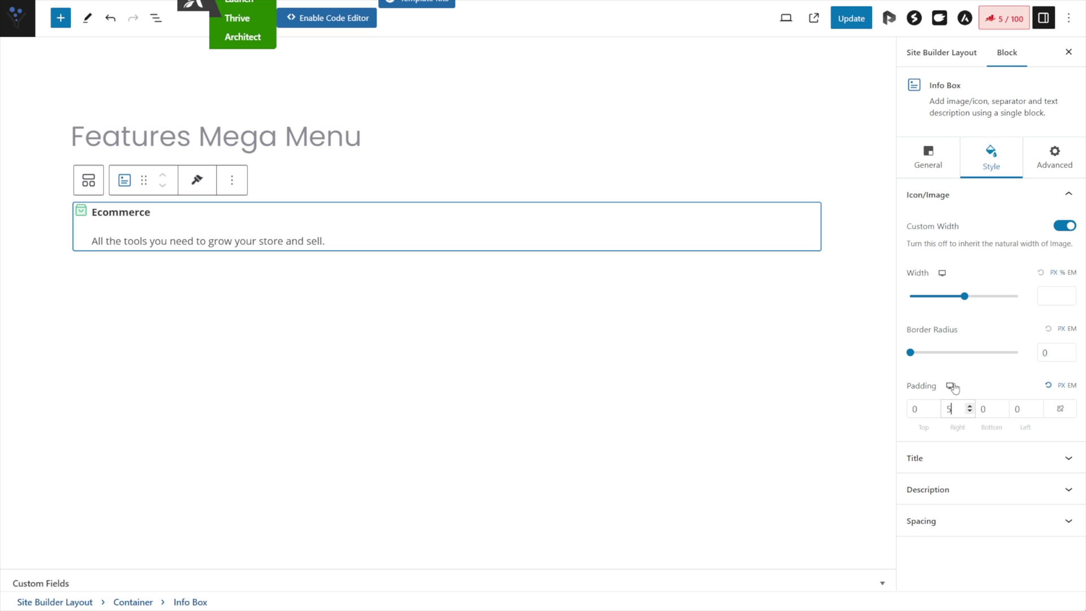
pyautogui.doubleClick(908, 409)
pyautogui.write('5')
pyautogui.write('3')
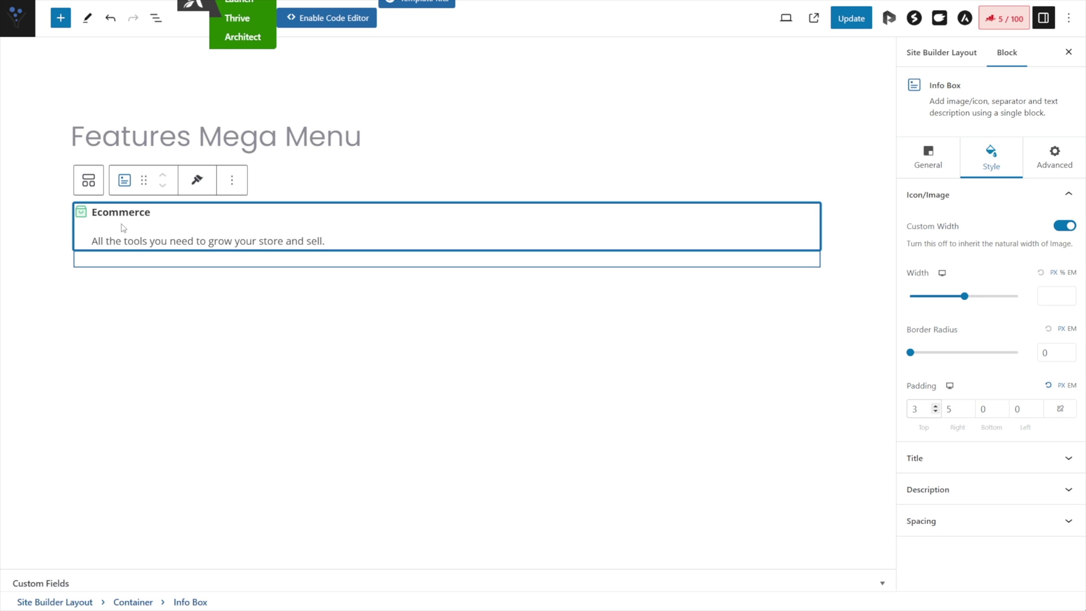
pyautogui.hotkey('shift', 'alt', 'o')
# Duplicate the Ecommerce Info Box three times for a row of four boxes
pyautogui.click(64, 85)
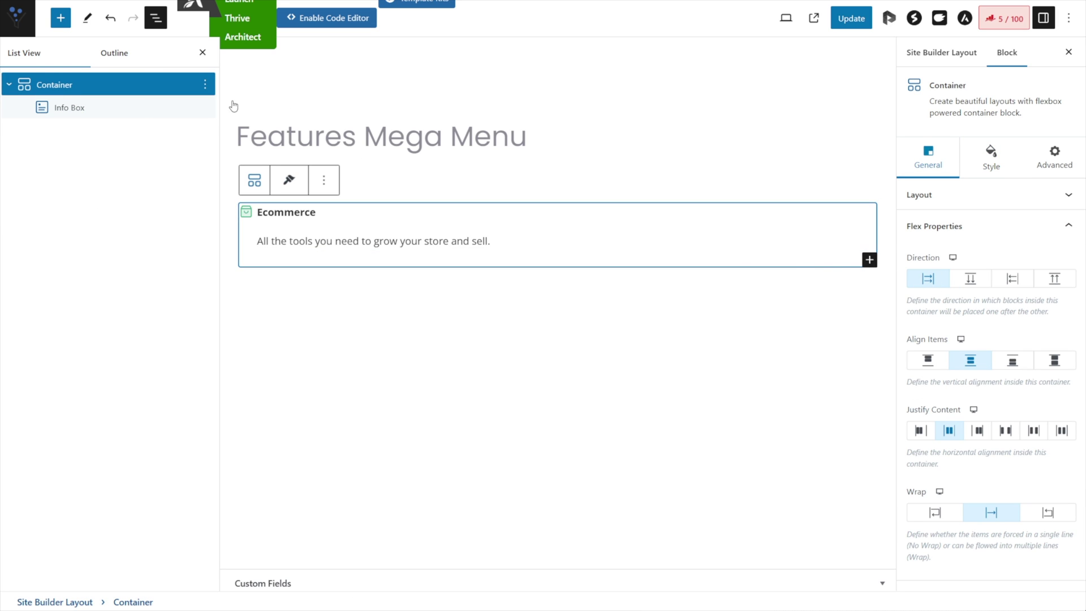
pyautogui.click(73, 115)
pyautogui.click(204, 107)
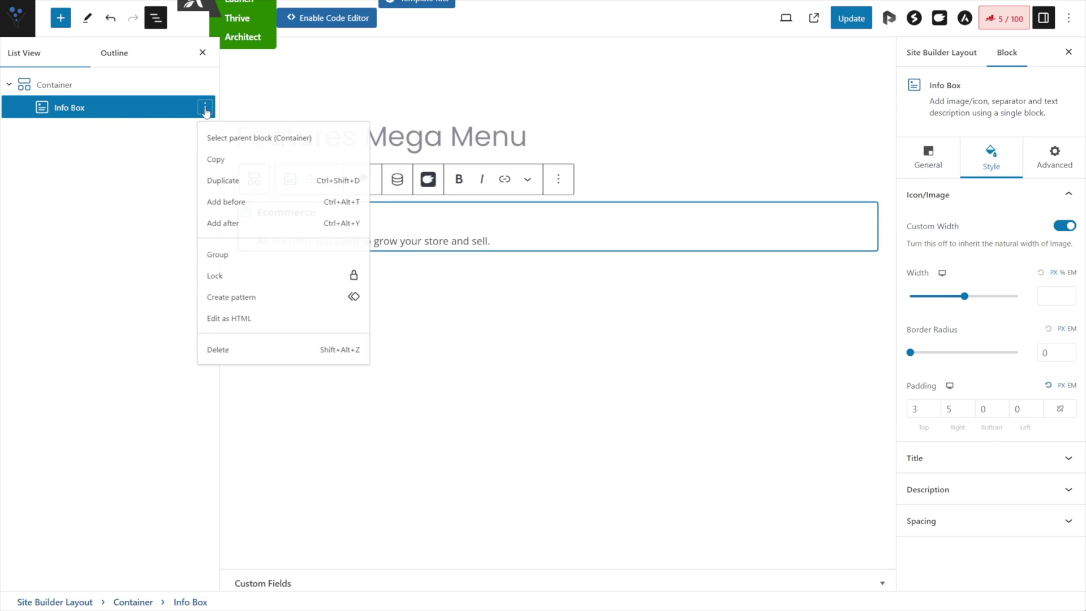
pyautogui.click(221, 182)
pyautogui.click(205, 107)
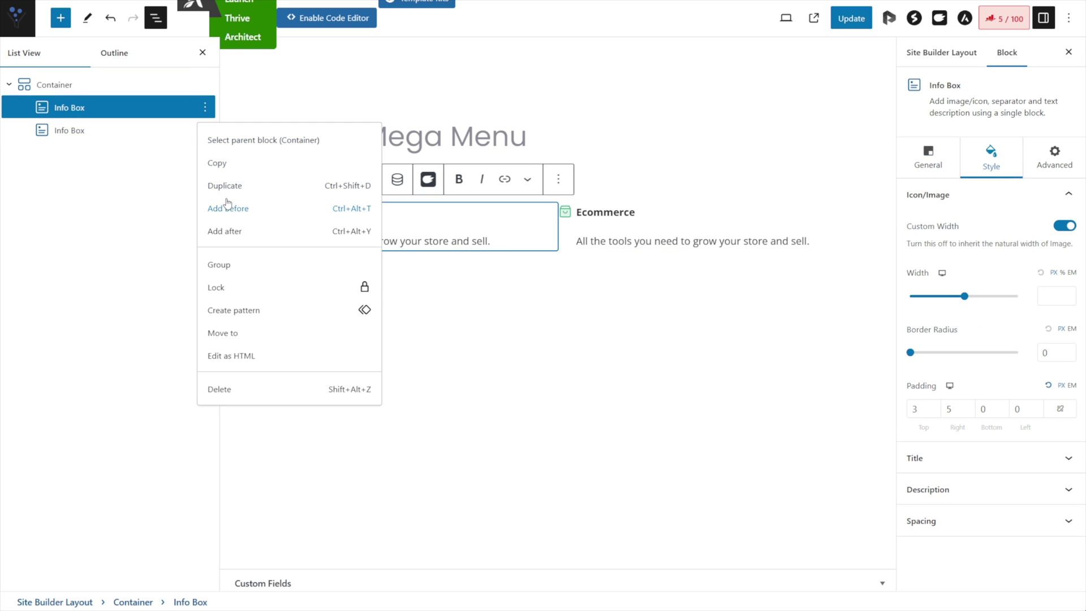
pyautogui.click(221, 185)
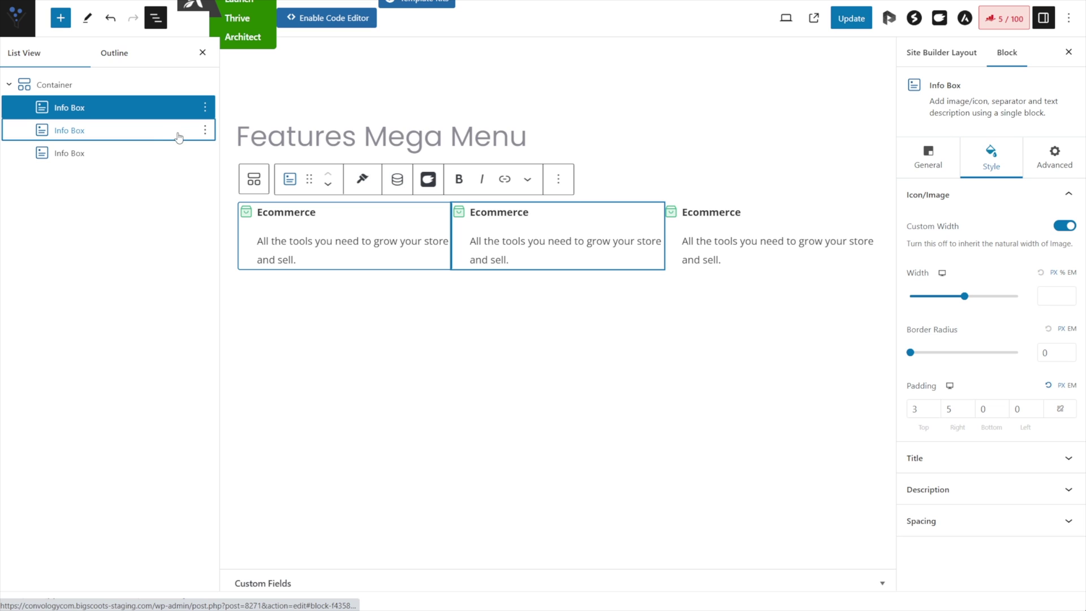
pyautogui.click(205, 107)
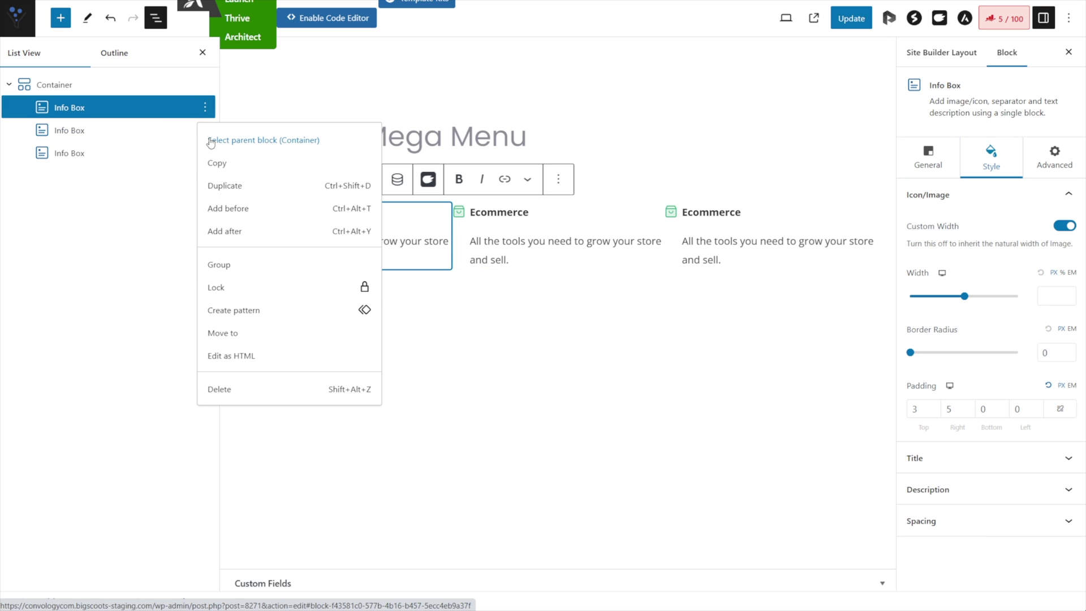
pyautogui.click(220, 184)
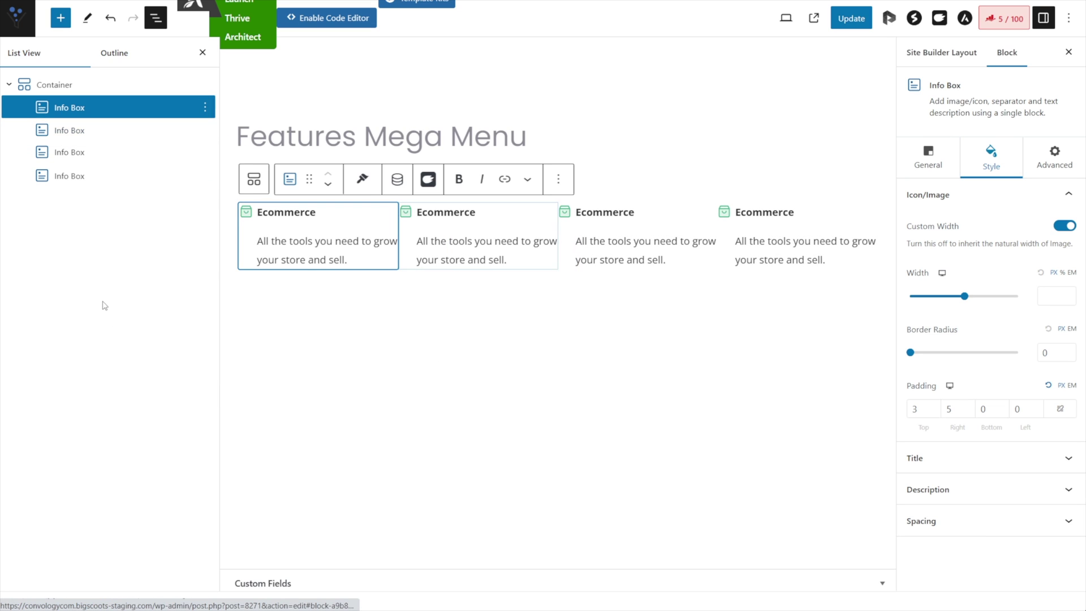
# Duplicate the Container into a second row and update the layout
pyautogui.click(343, 289)
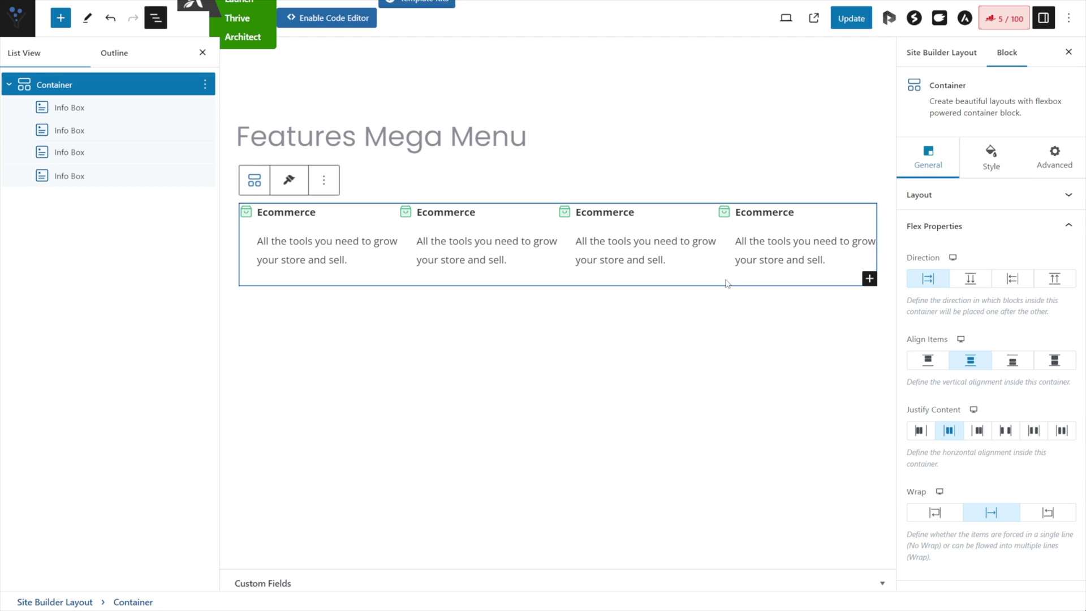
pyautogui.click(205, 84)
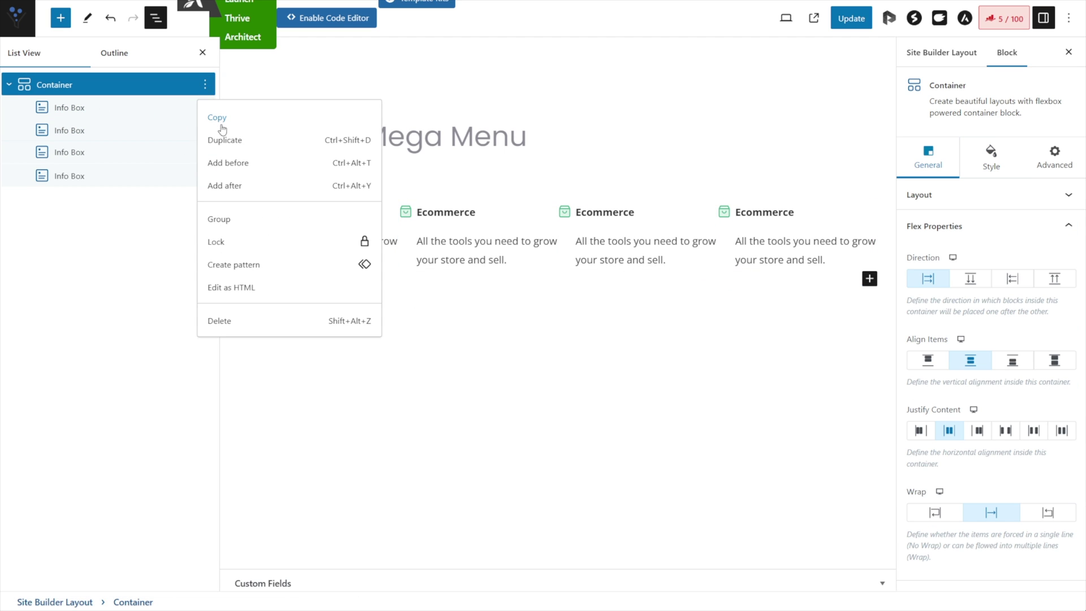
pyautogui.click(225, 138)
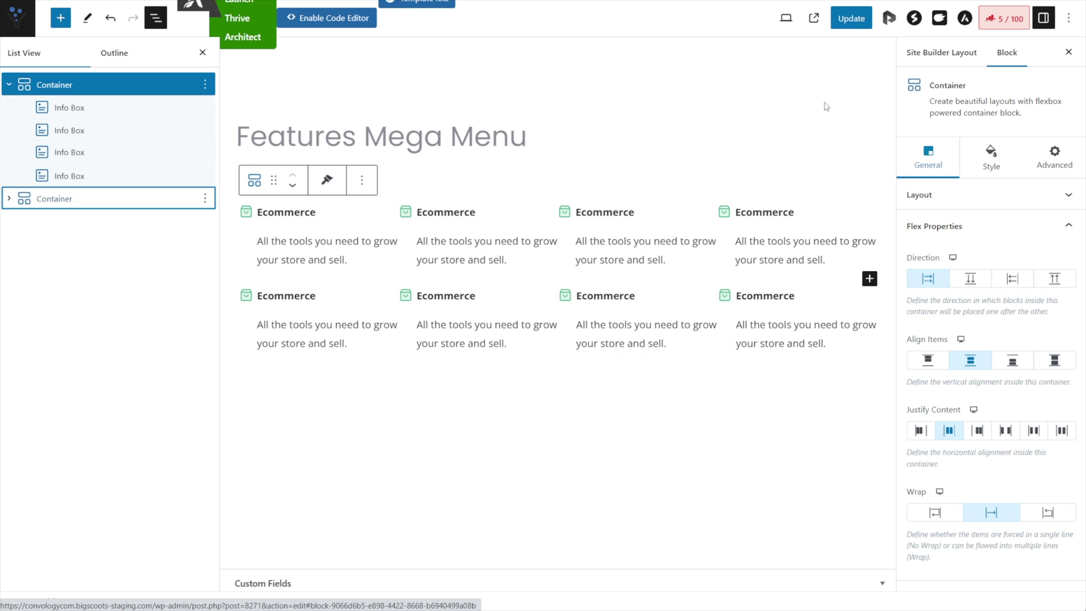
pyautogui.click(849, 18)
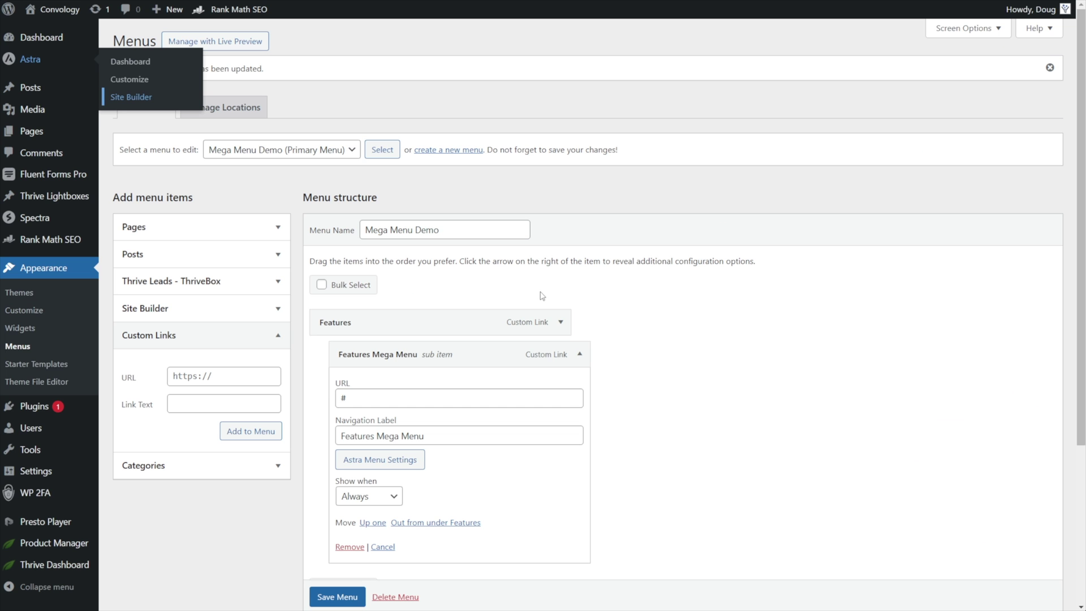
# Set the Features item's Astra content source to the 'Features Mega Menu' template and save the menu
pyautogui.scroll(-2, 542, 296)
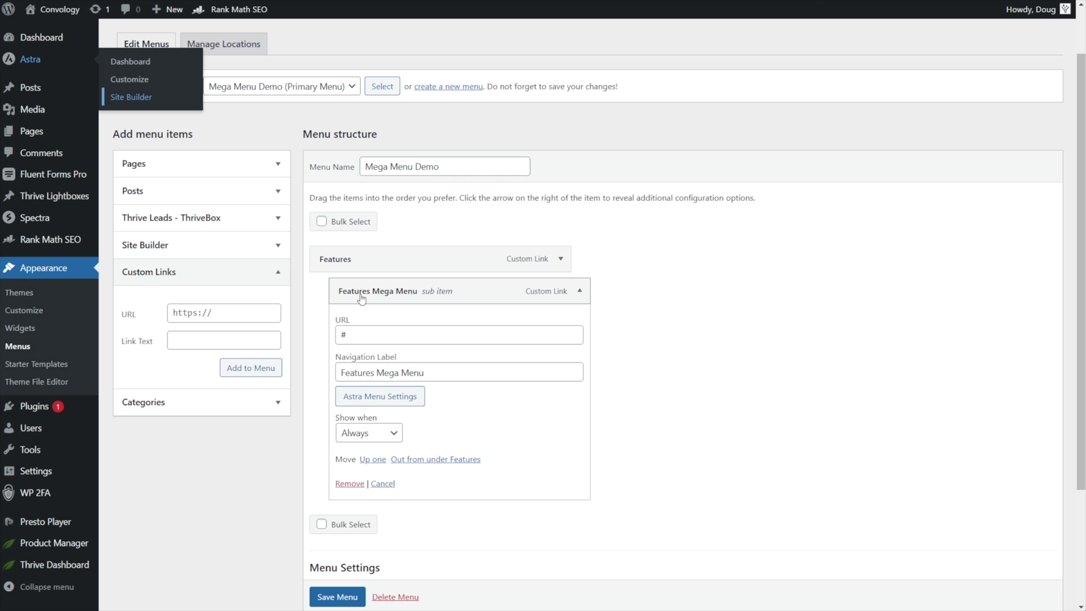
pyautogui.click(402, 403)
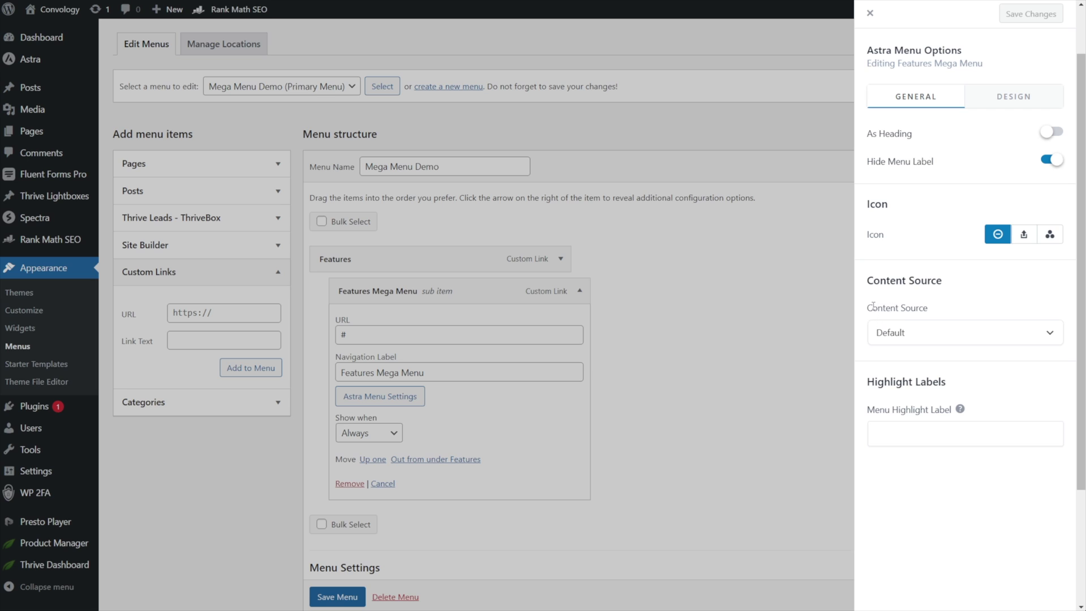
pyautogui.moveTo(869, 308); pyautogui.dragTo(941, 309)
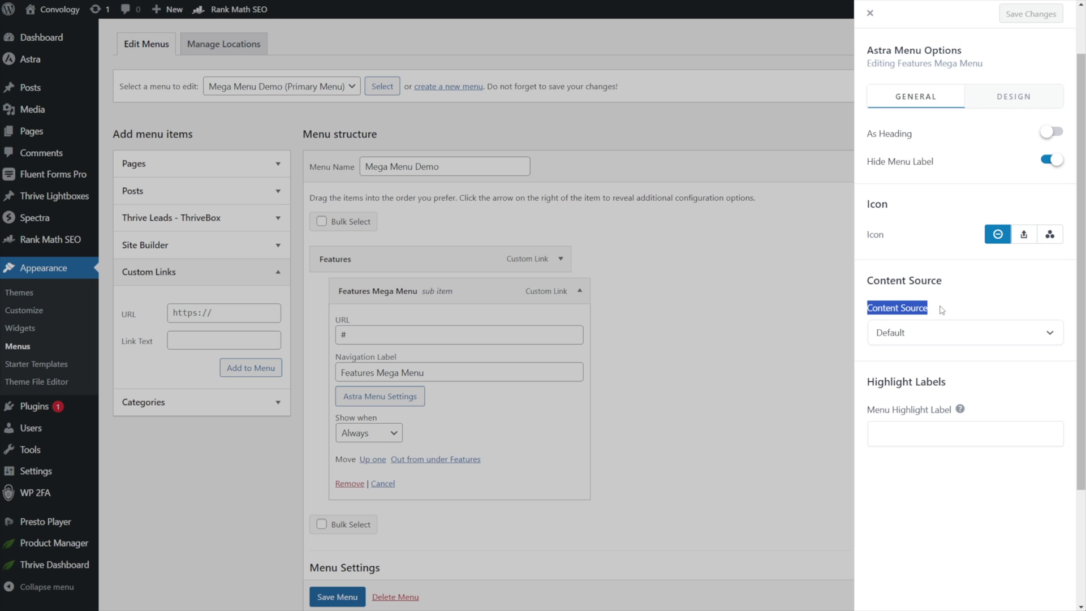
pyautogui.click(924, 337)
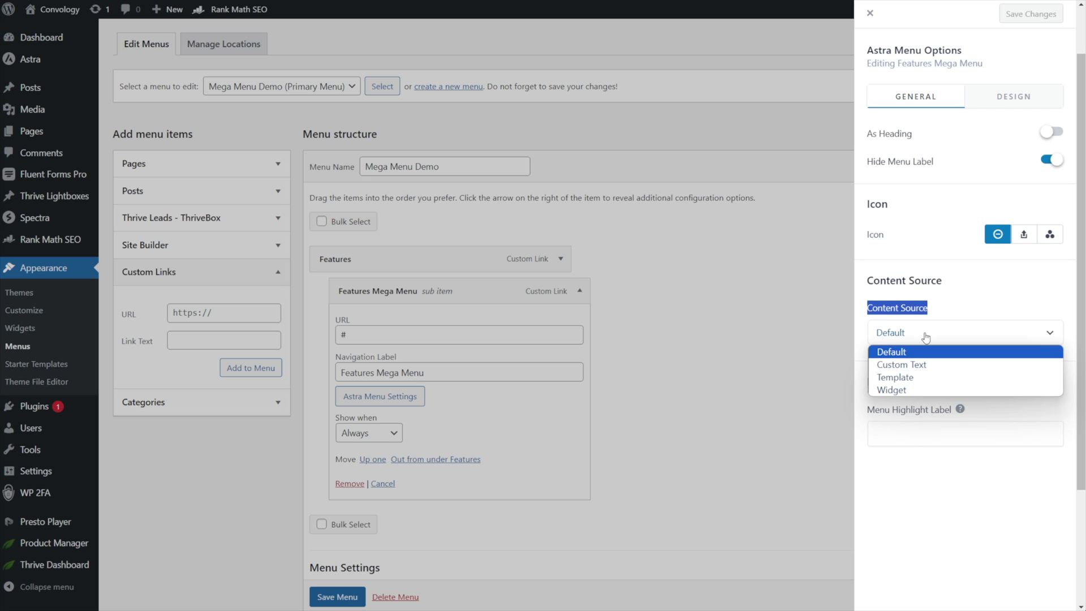
pyautogui.click(898, 378)
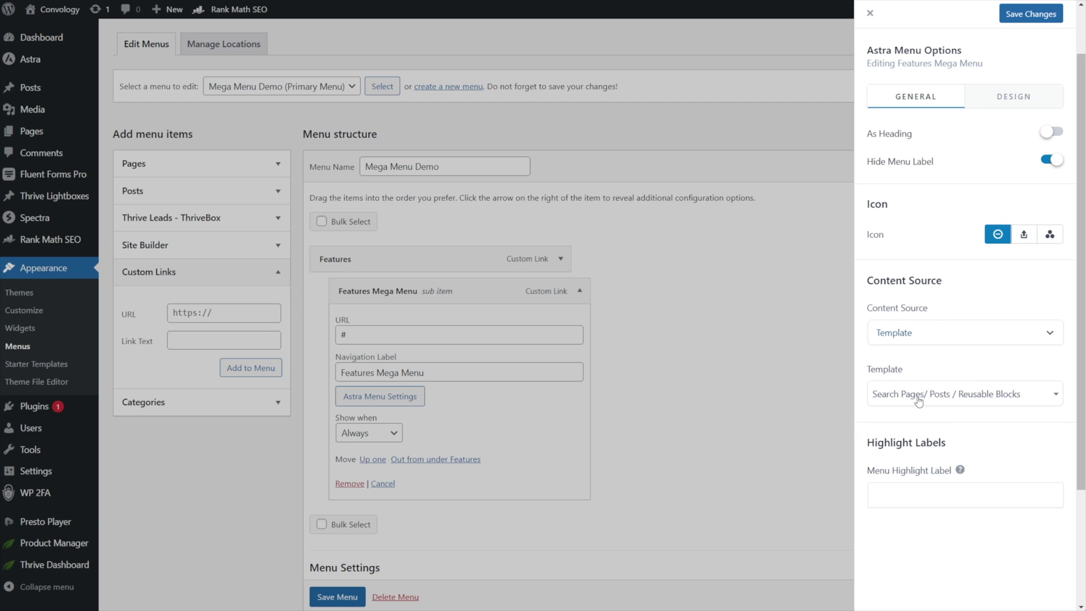
pyautogui.click(1002, 400)
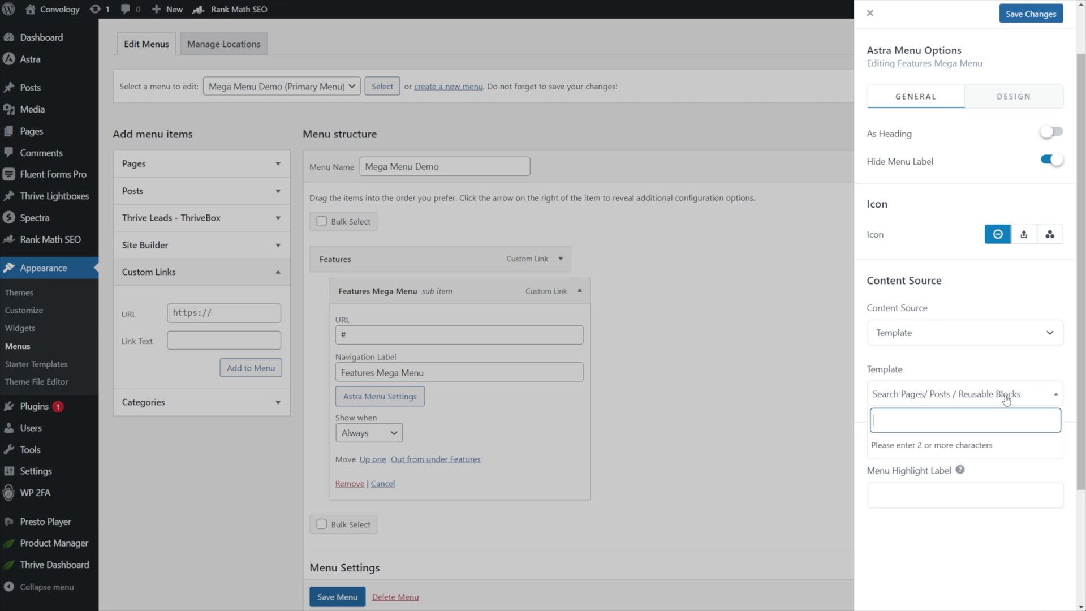
pyautogui.write('features mega menu')
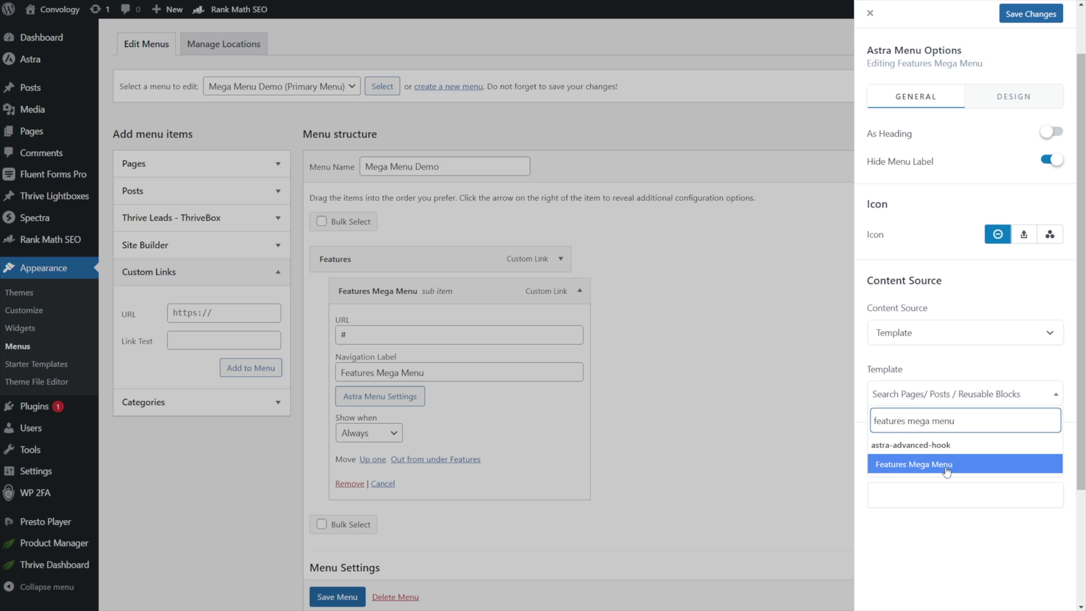
pyautogui.click(947, 464)
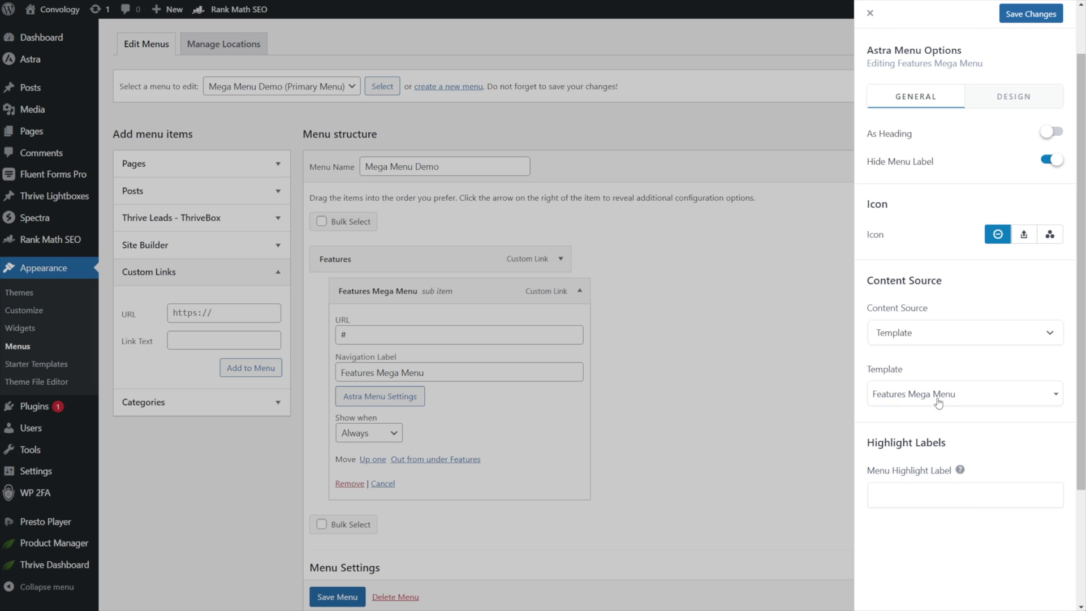
pyautogui.click(1040, 15)
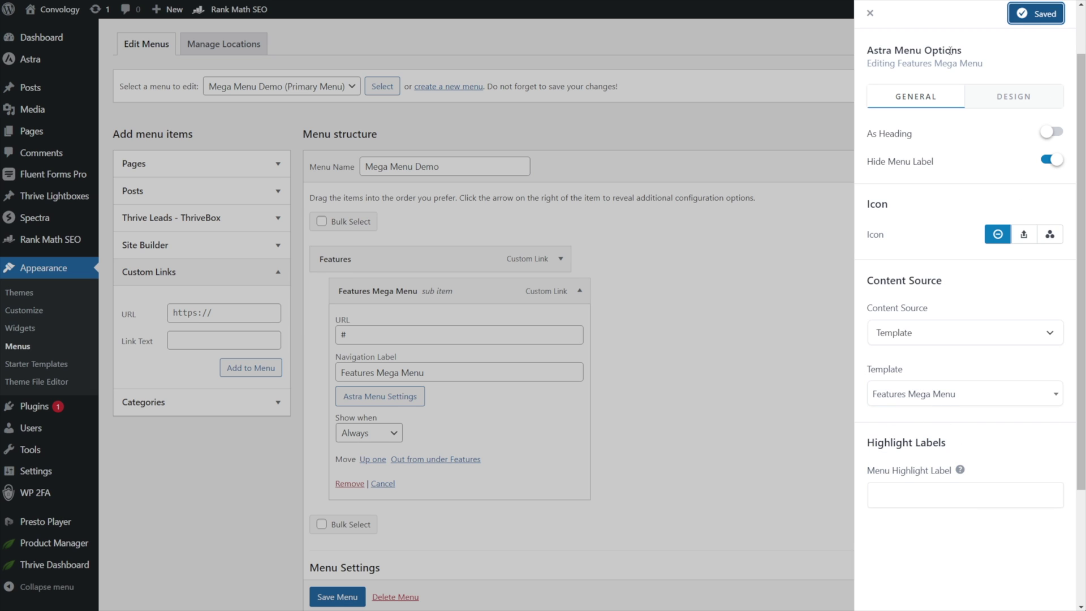
pyautogui.click(702, 255)
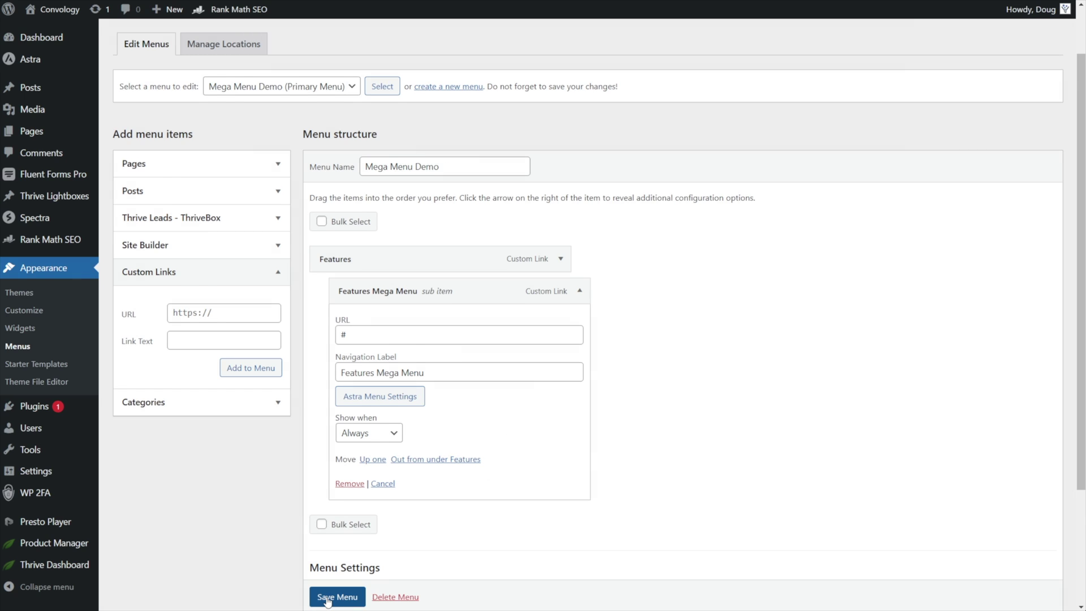
pyautogui.click(327, 599)
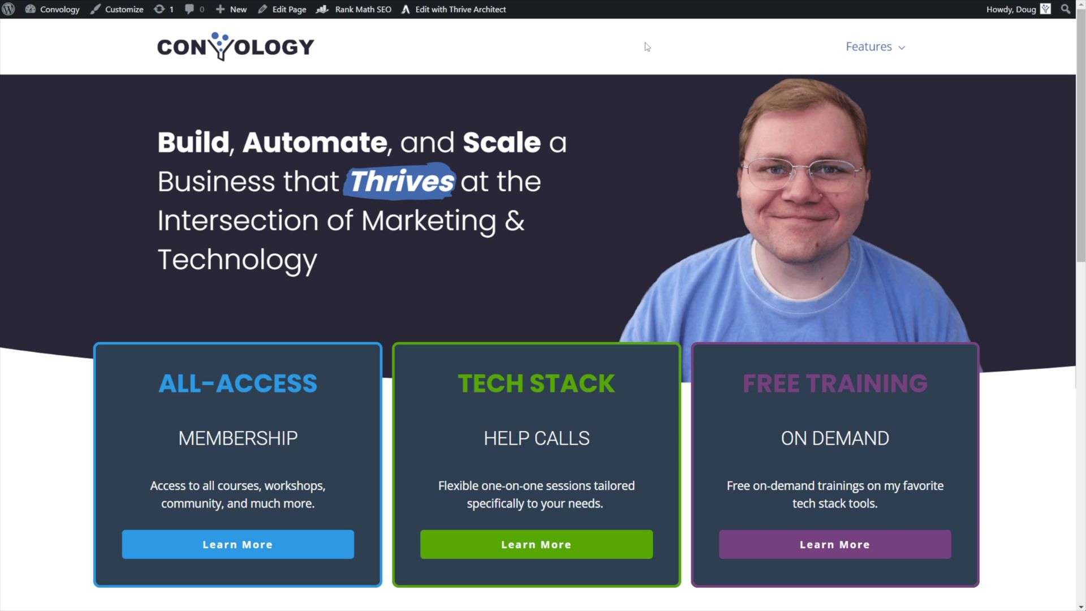
# Check the live Features mega menu's eight Ecommerce boxes, then return to the layout editor
pyautogui.moveTo(873, 51)
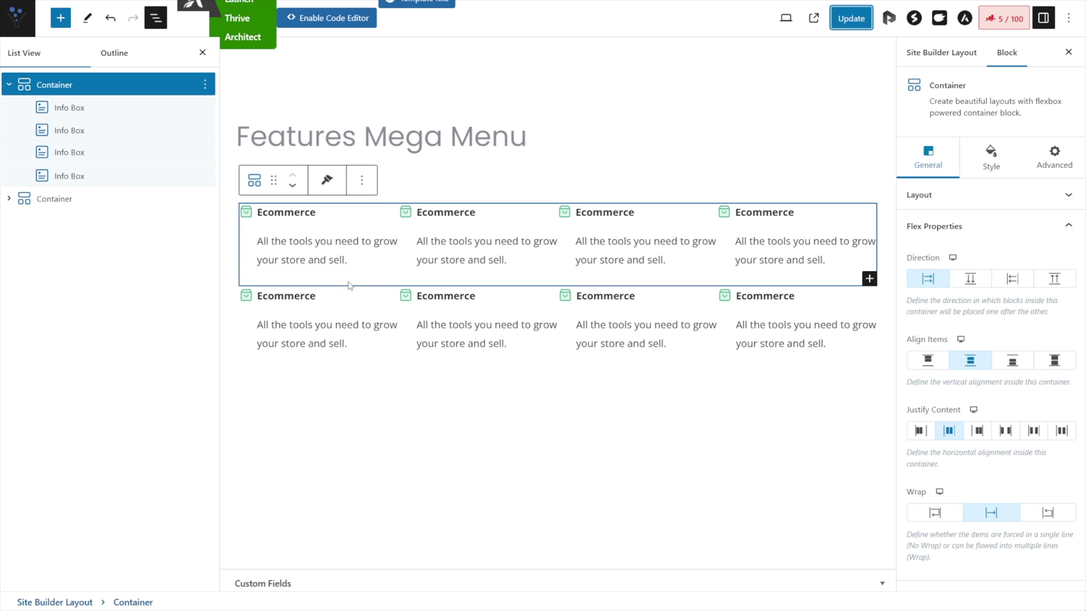
# Give the first row's Container a linked 20 px margin on all sides and update
pyautogui.click(45, 91)
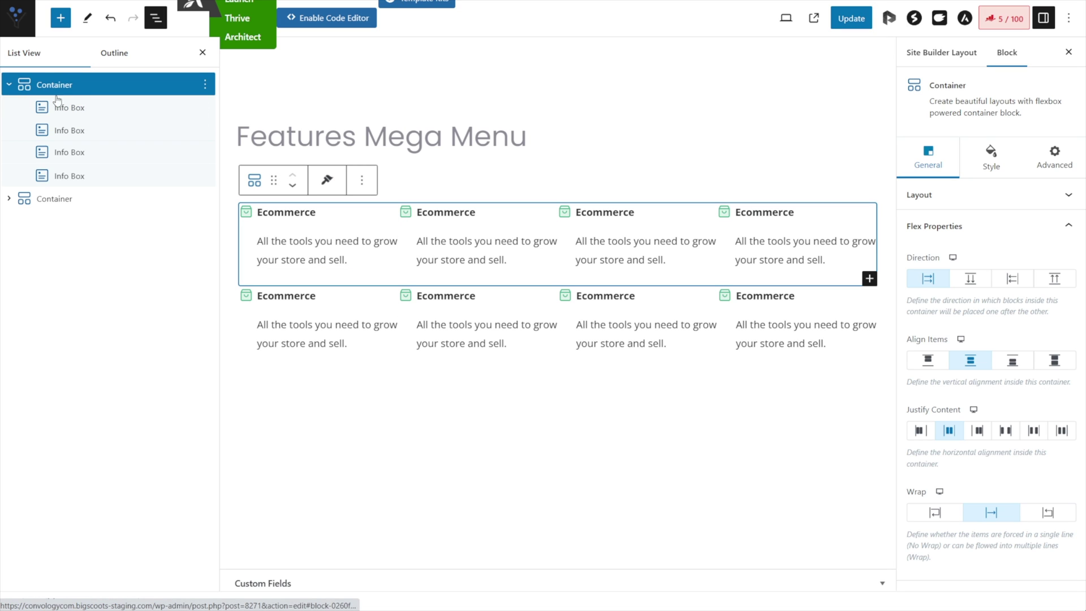
pyautogui.click(991, 157)
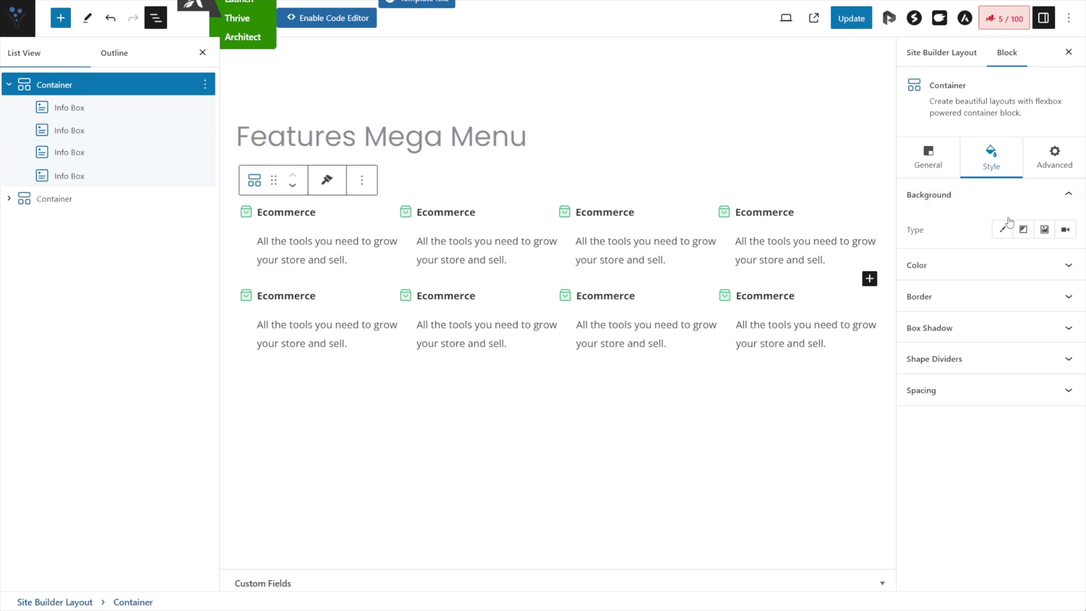
pyautogui.click(1004, 391)
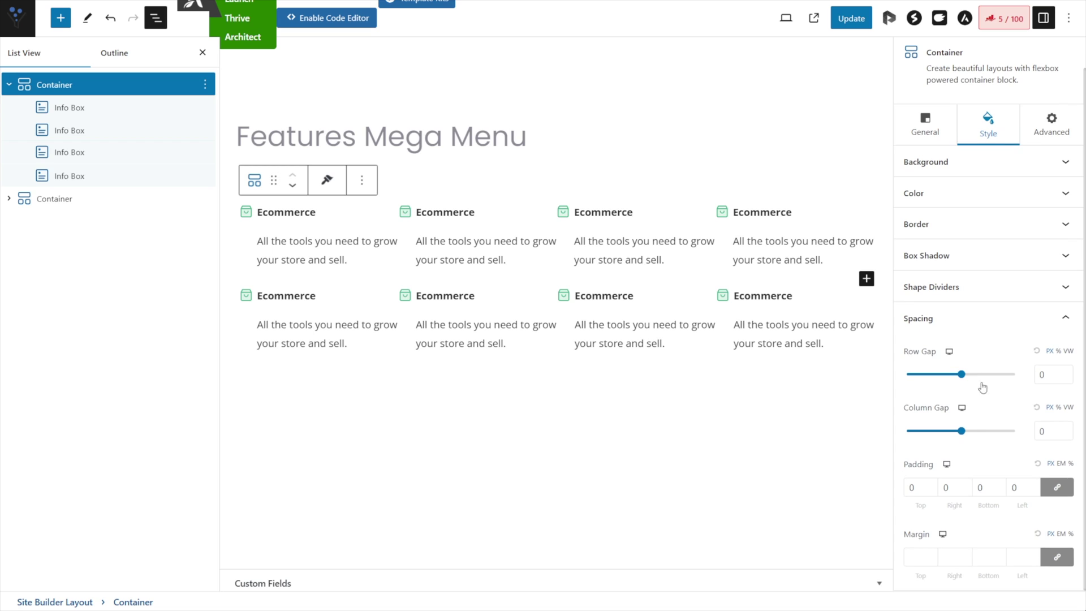
pyautogui.click(953, 559)
pyautogui.write('20')
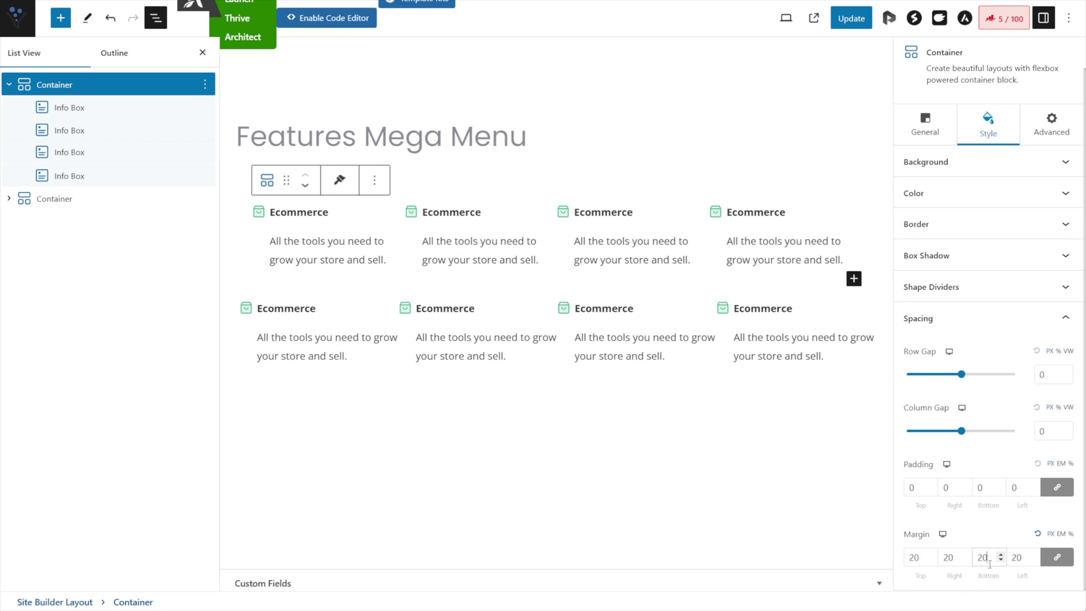
pyautogui.click(848, 22)
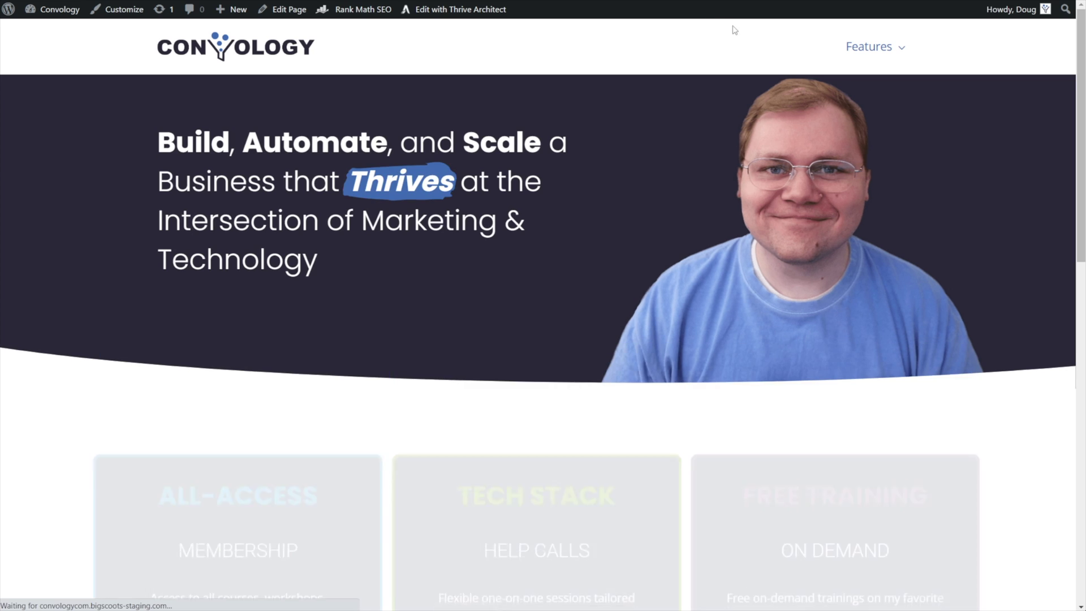
pyautogui.moveTo(868, 45)
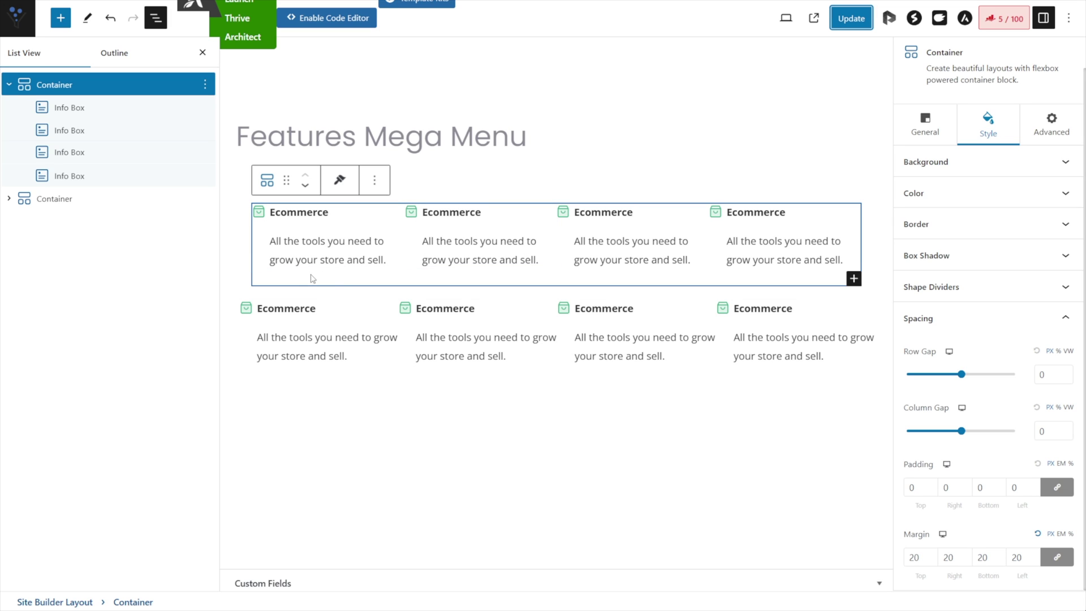
# Unlink the first Container's margin so only the bottom is 20 px, then save
pyautogui.click(1057, 561)
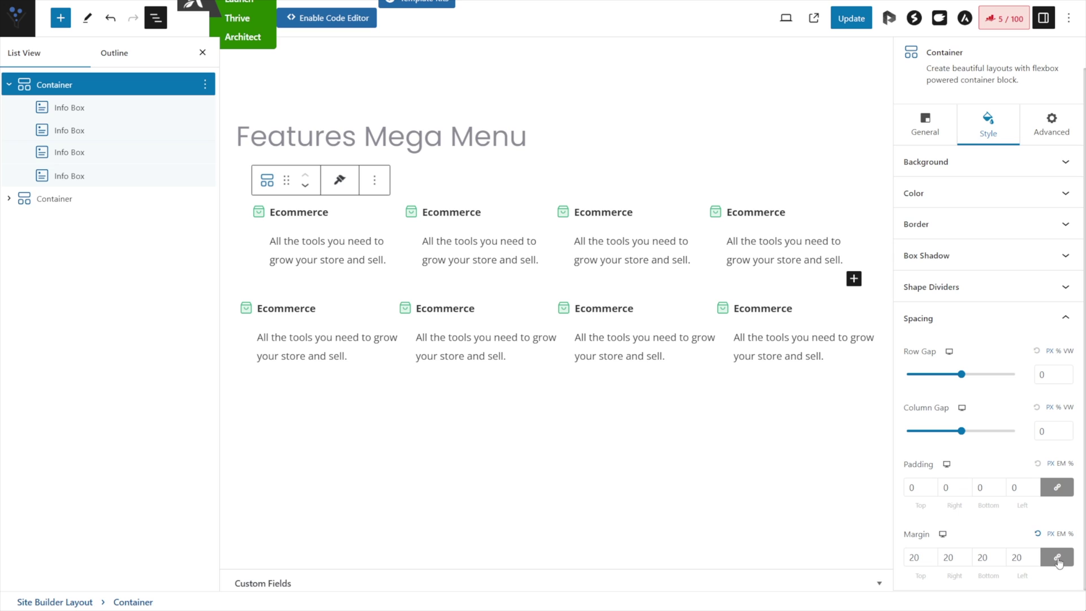
pyautogui.doubleClick(953, 557)
pyautogui.write('0')
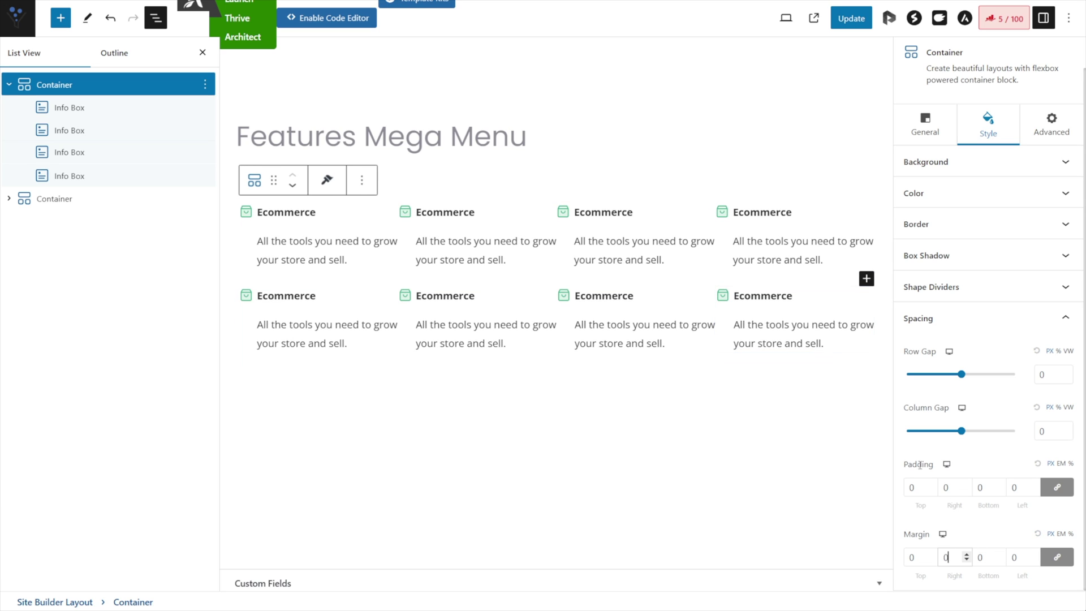
pyautogui.click(1058, 559)
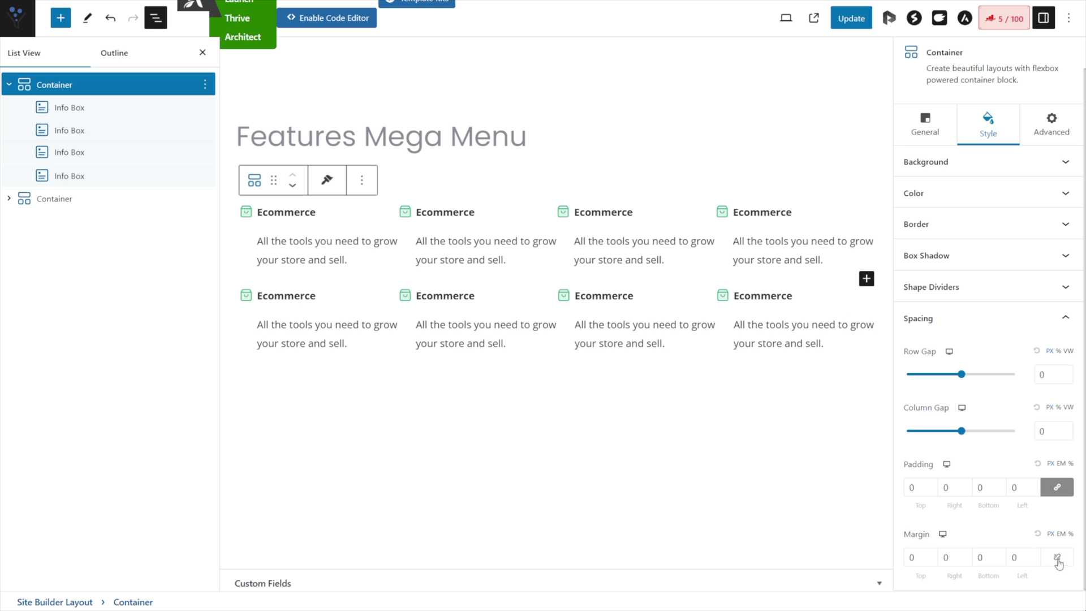
pyautogui.doubleClick(973, 557)
pyautogui.write('20')
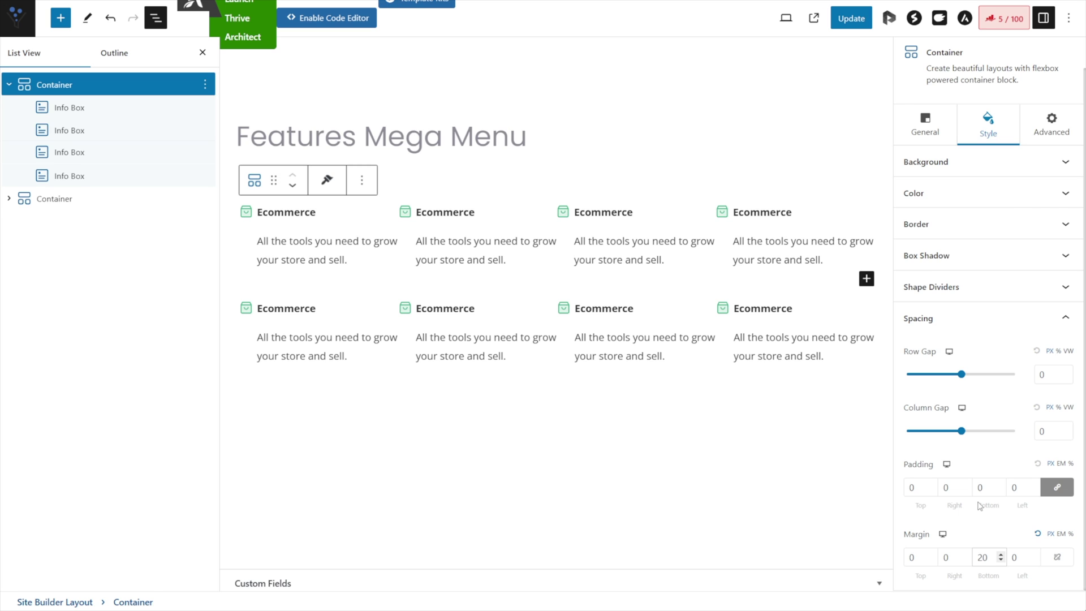
pyautogui.hotkey('ctrl', 's')
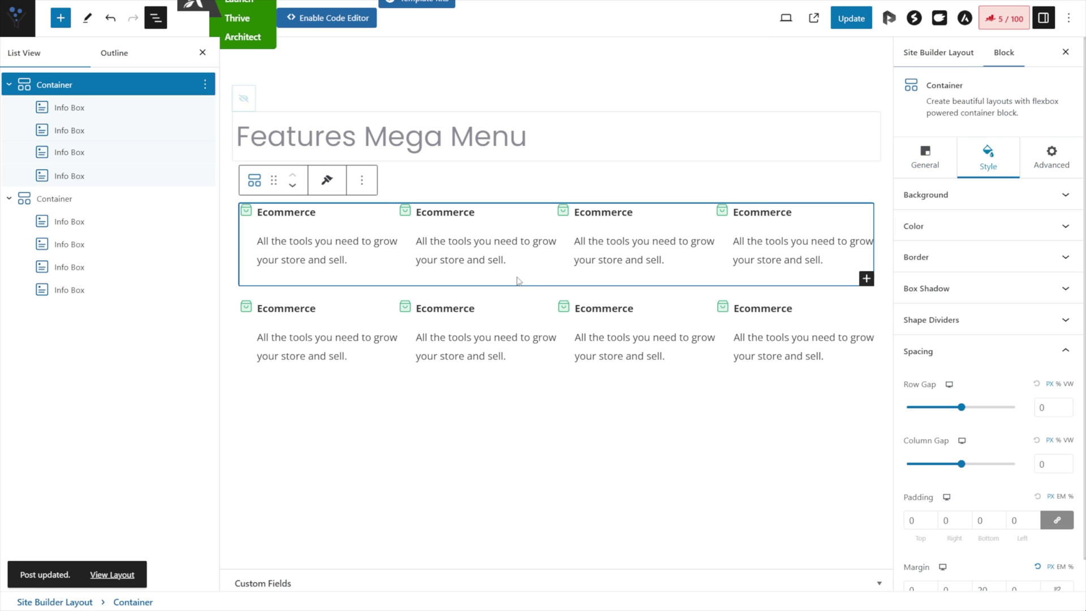
# Duplicate the first row of boxes into a third row and update the layout
pyautogui.click(205, 86)
pyautogui.click(216, 141)
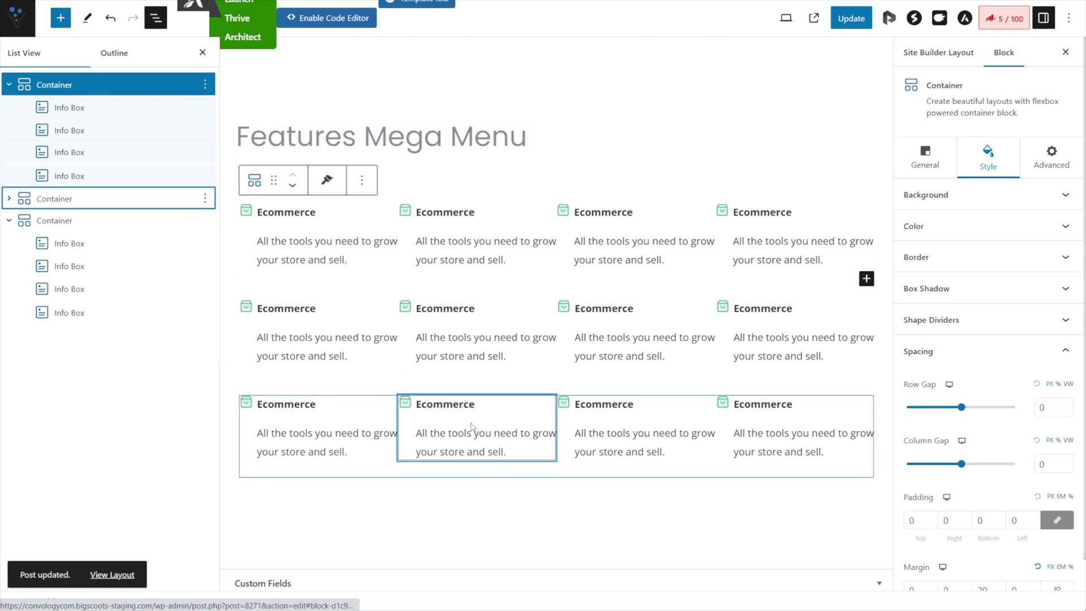
pyautogui.click(852, 18)
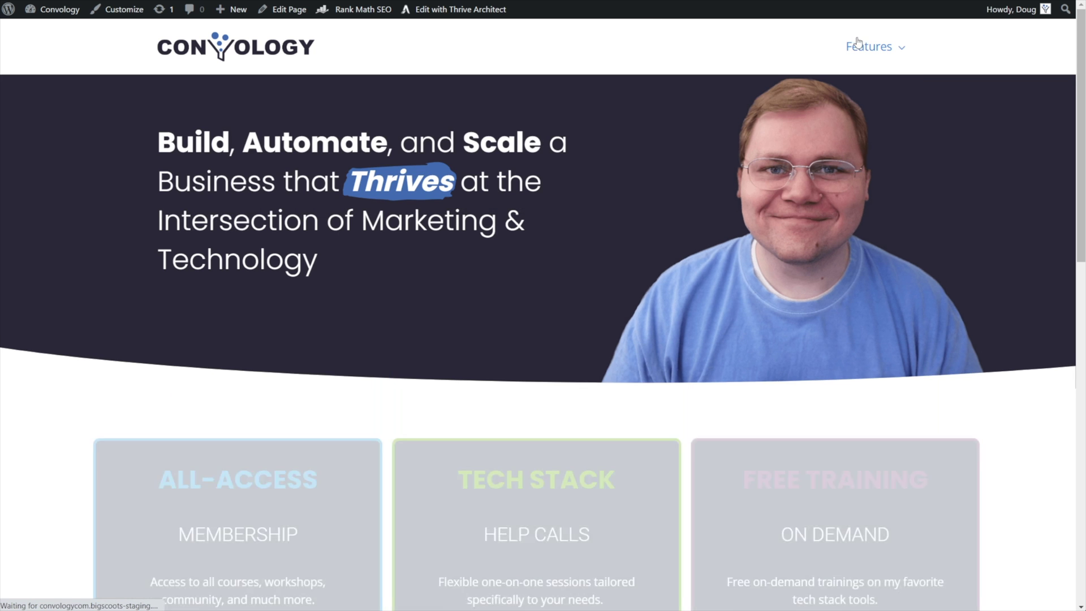
# Compare the live Features mega menu against the SureCart site's menu
pyautogui.moveTo(859, 45)
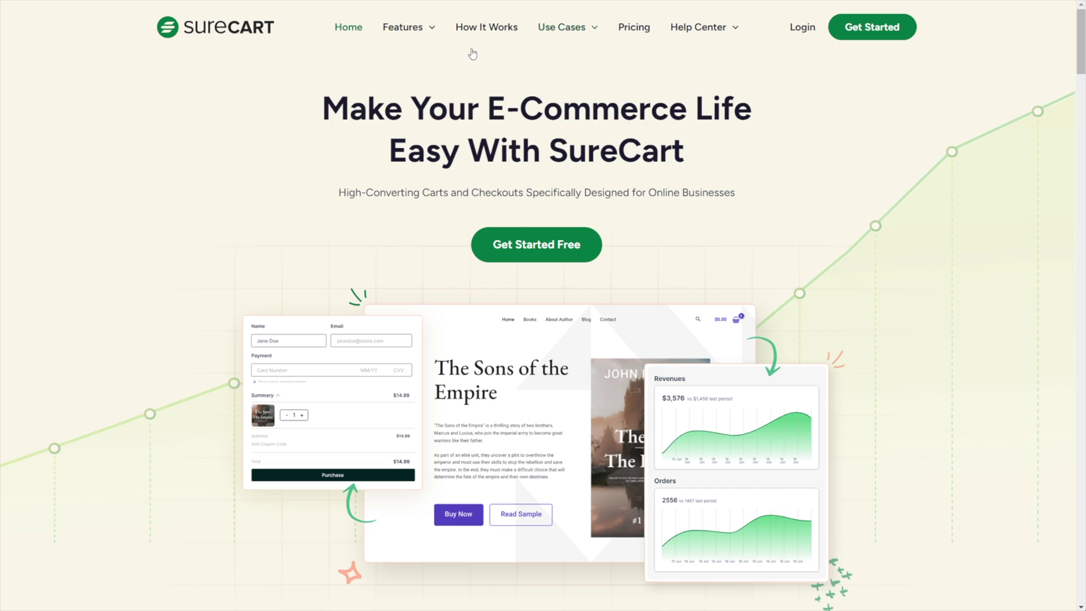
pyautogui.moveTo(402, 27)
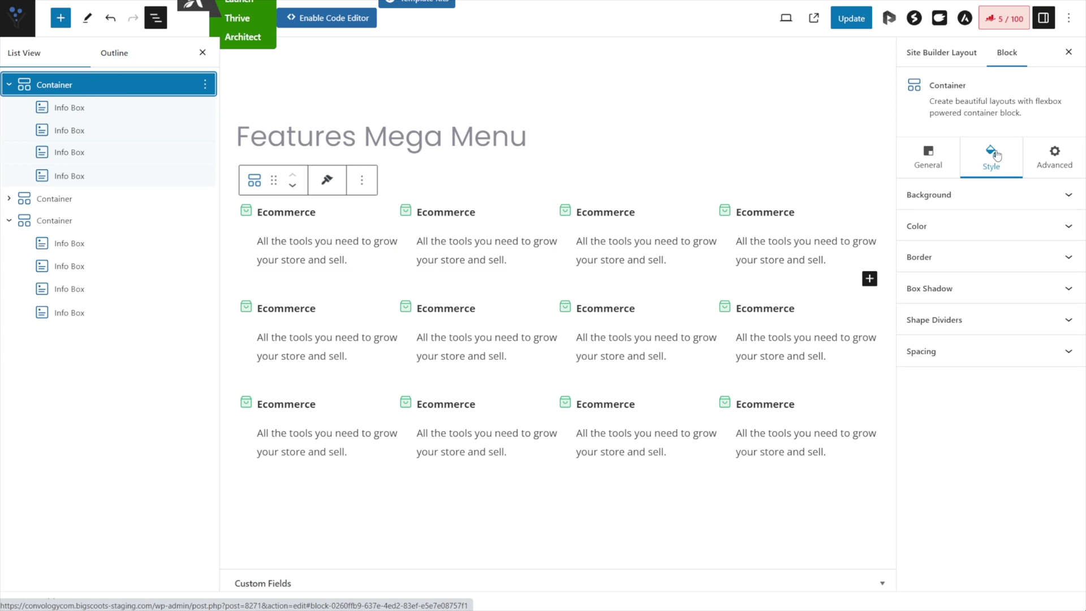
# Set the first row's column gap to 40 and raise its bottom margin to 40
pyautogui.click(991, 351)
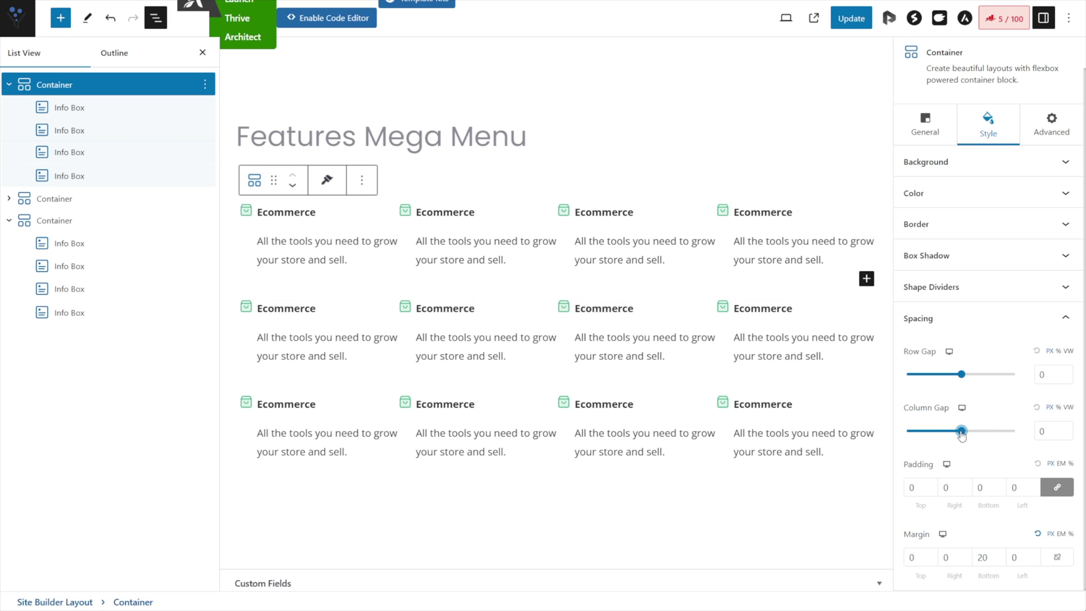
pyautogui.moveTo(962, 434); pyautogui.dragTo(935, 430)
pyautogui.doubleClick(1036, 430)
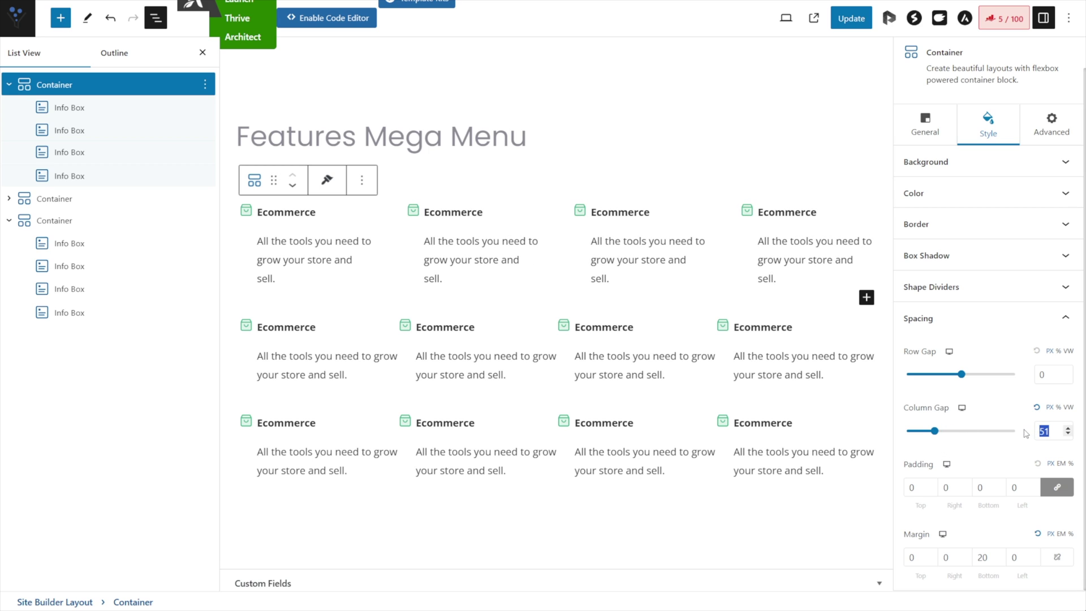
pyautogui.write('40')
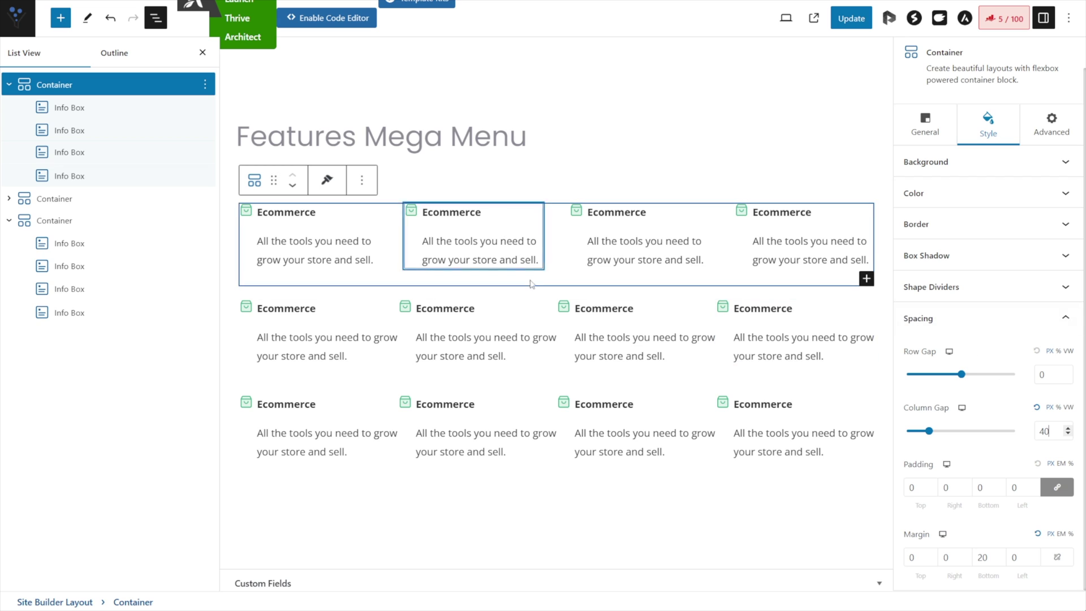
pyautogui.click(363, 284)
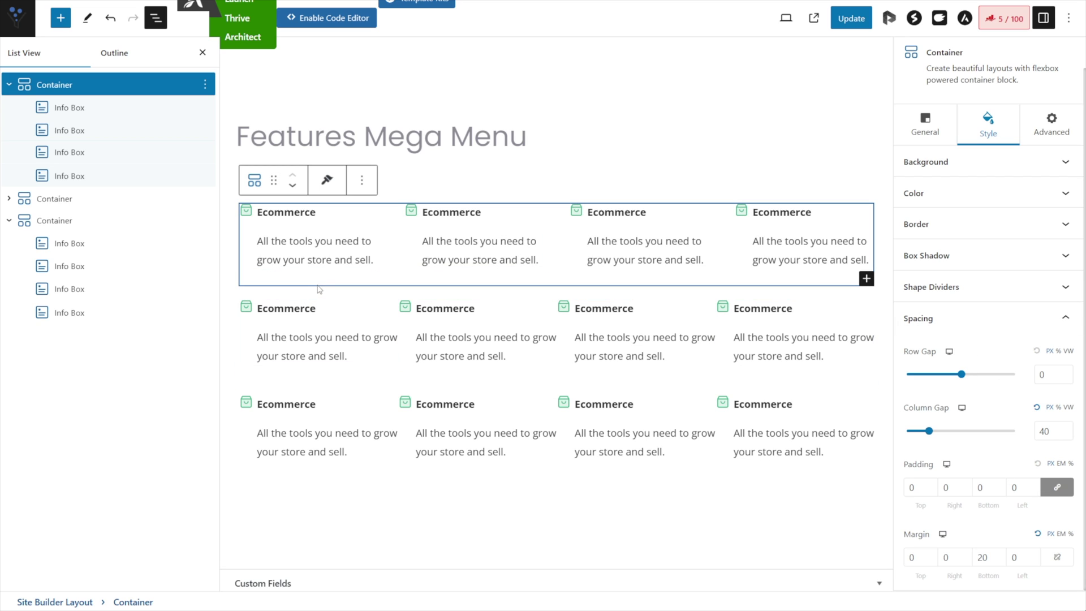
pyautogui.moveTo(990, 557); pyautogui.dragTo(971, 557)
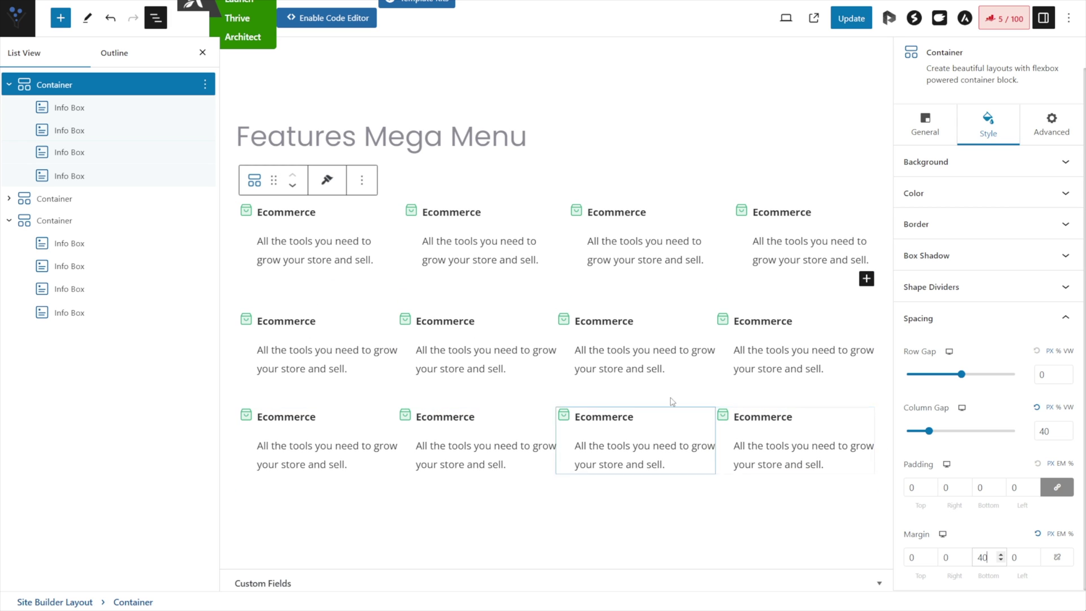
pyautogui.click(660, 383)
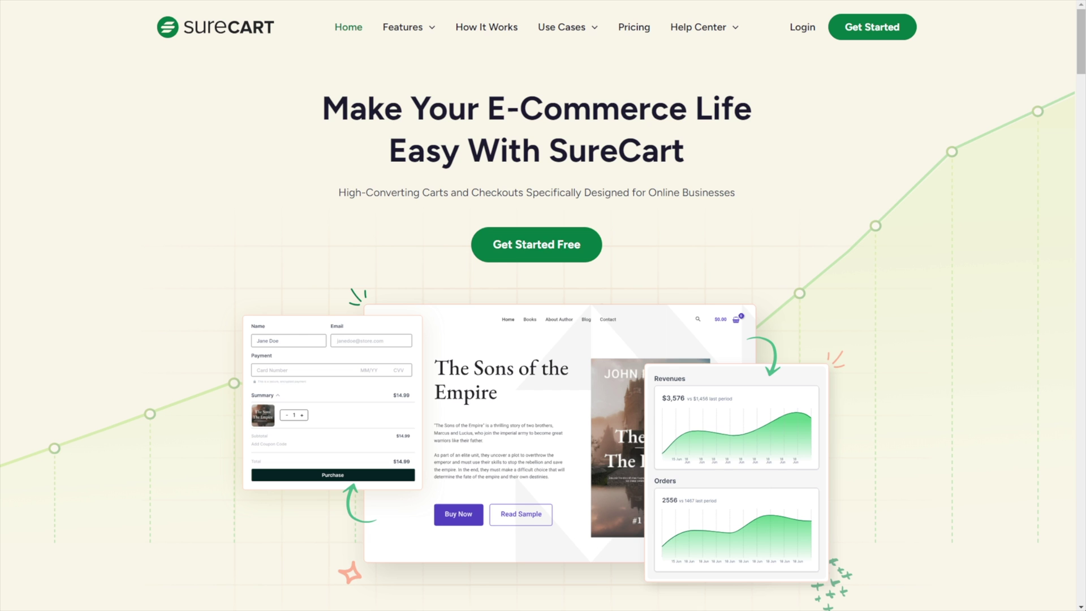
# Make the first Ecommerce info box a Complete Box call to action linking to /
pyautogui.moveTo(403, 27)
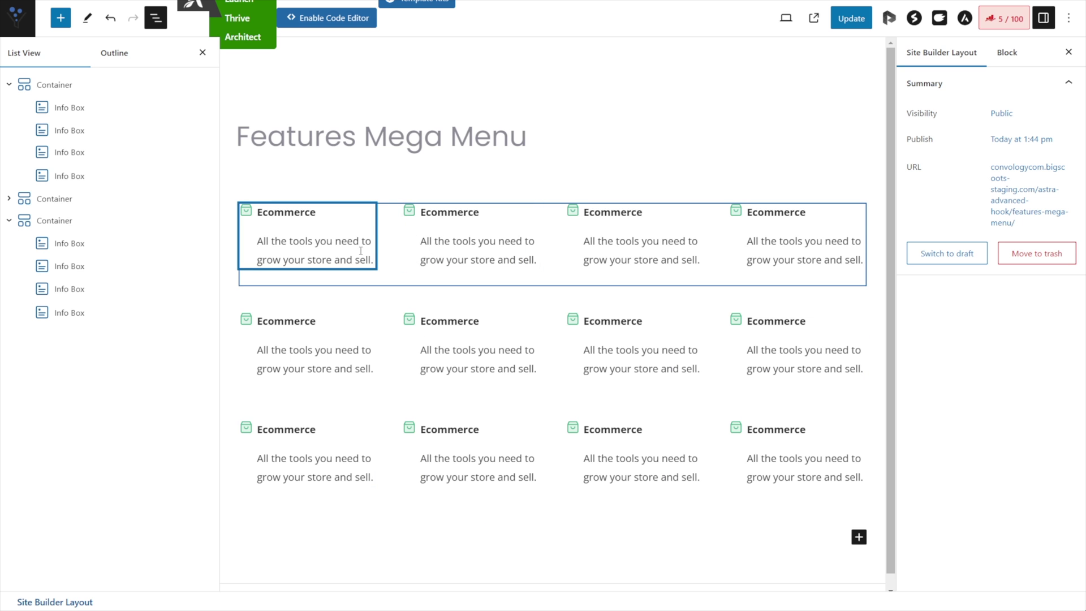
pyautogui.click(361, 226)
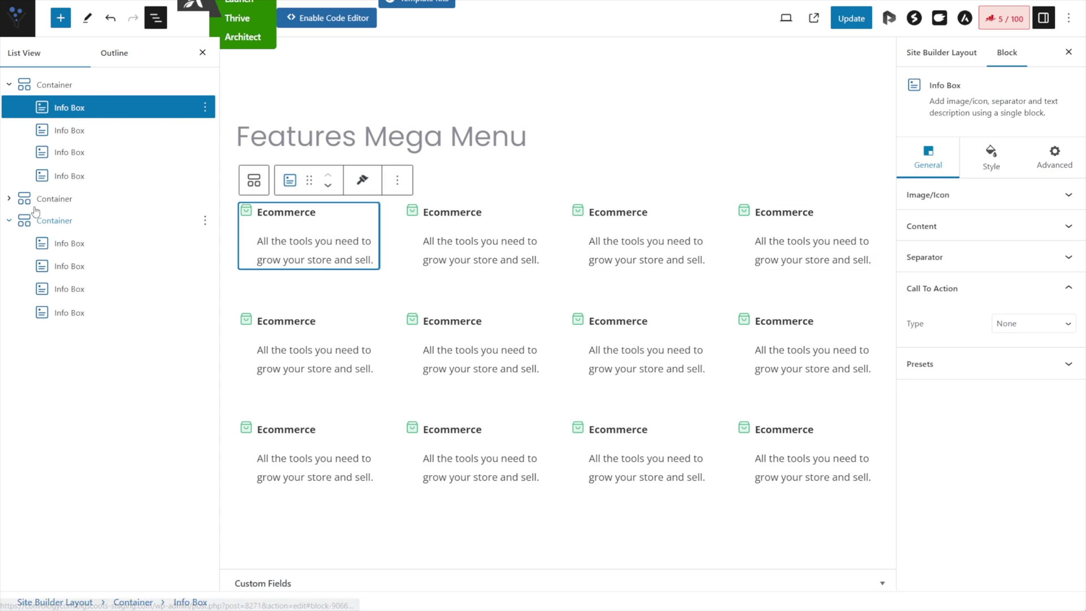
pyautogui.click(9, 198)
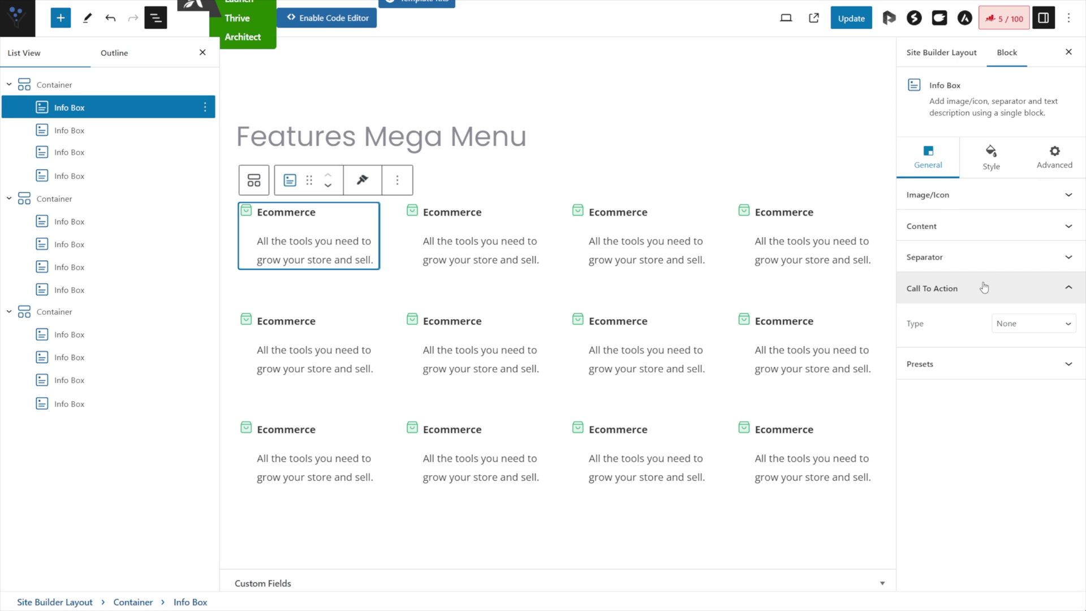
pyautogui.click(1018, 323)
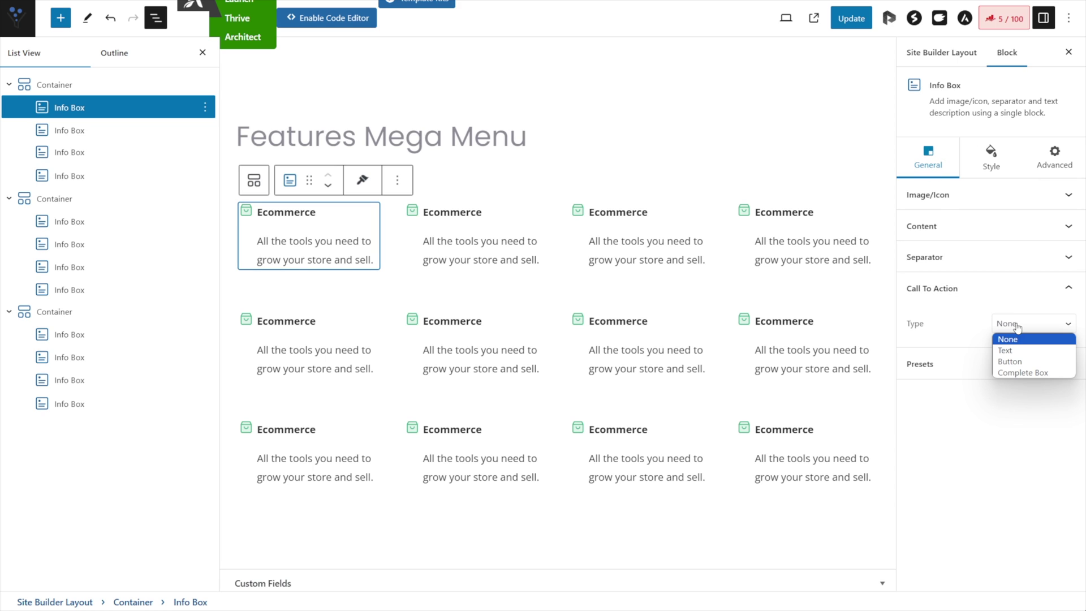
pyautogui.click(1027, 373)
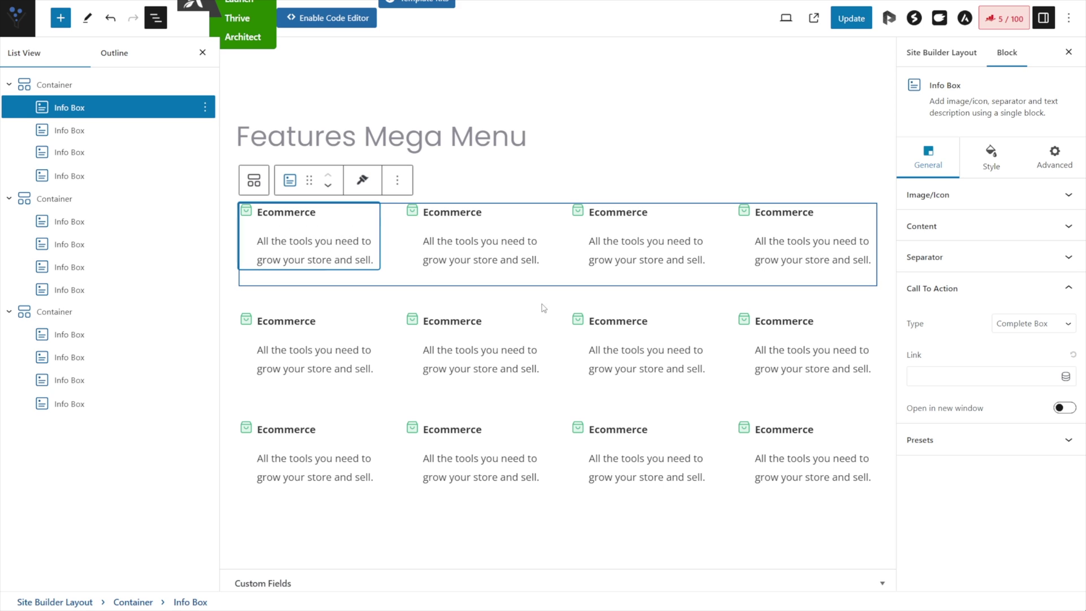
pyautogui.click(948, 377)
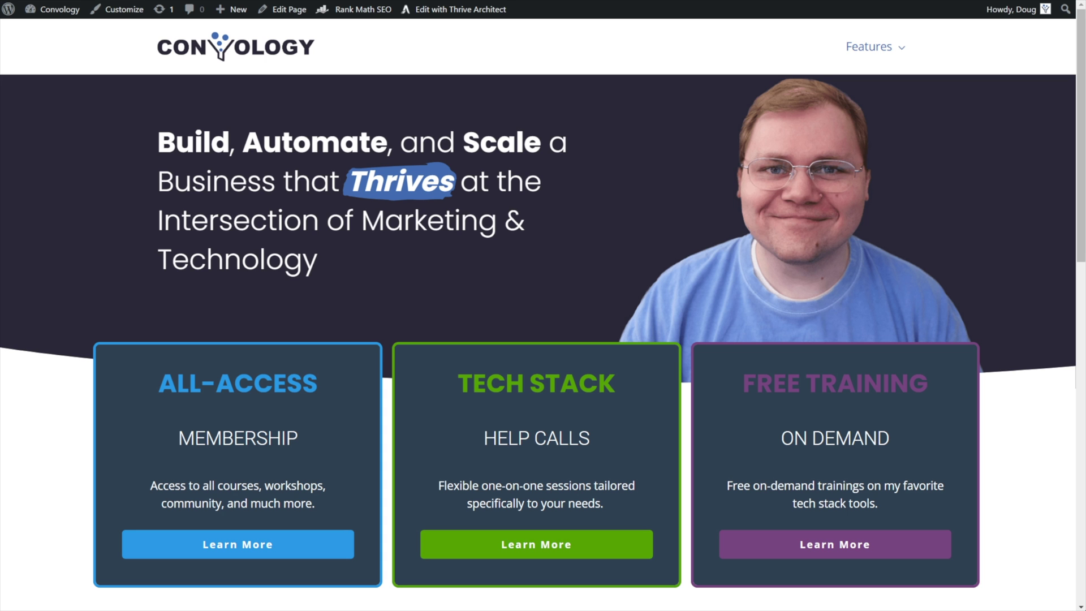
# Reload the site and compare the Features mega menu on Convology and SureCart
pyautogui.press('F5')
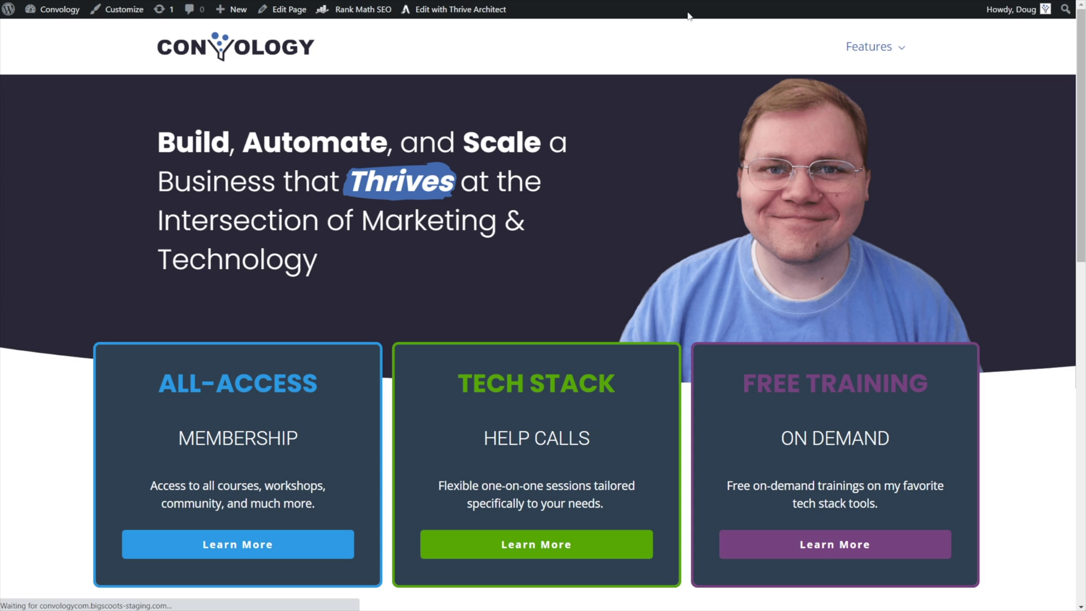
pyautogui.moveTo(842, 74)
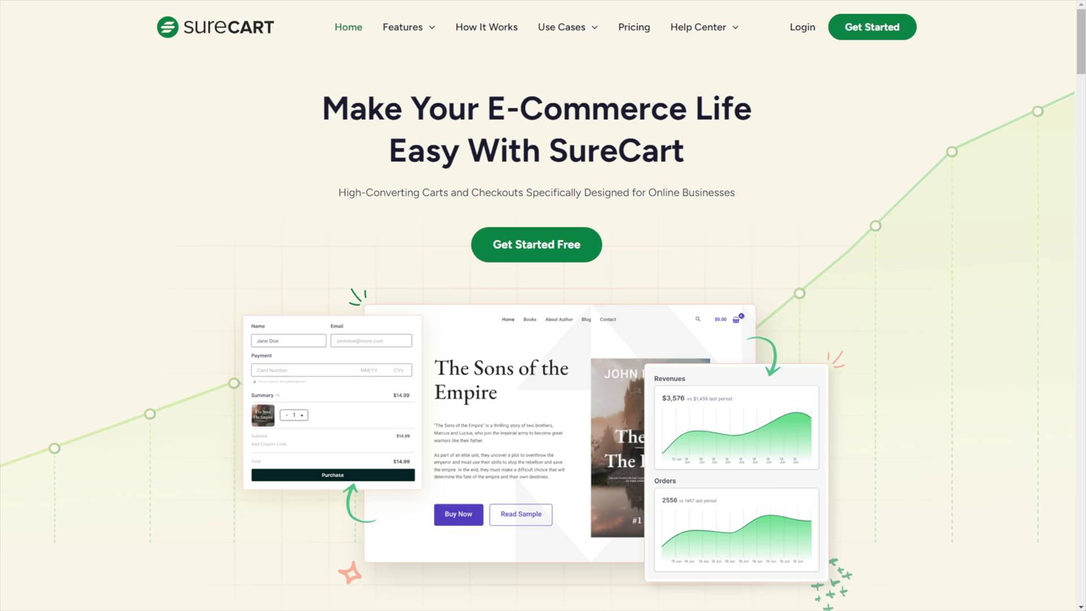
pyautogui.moveTo(426, 35)
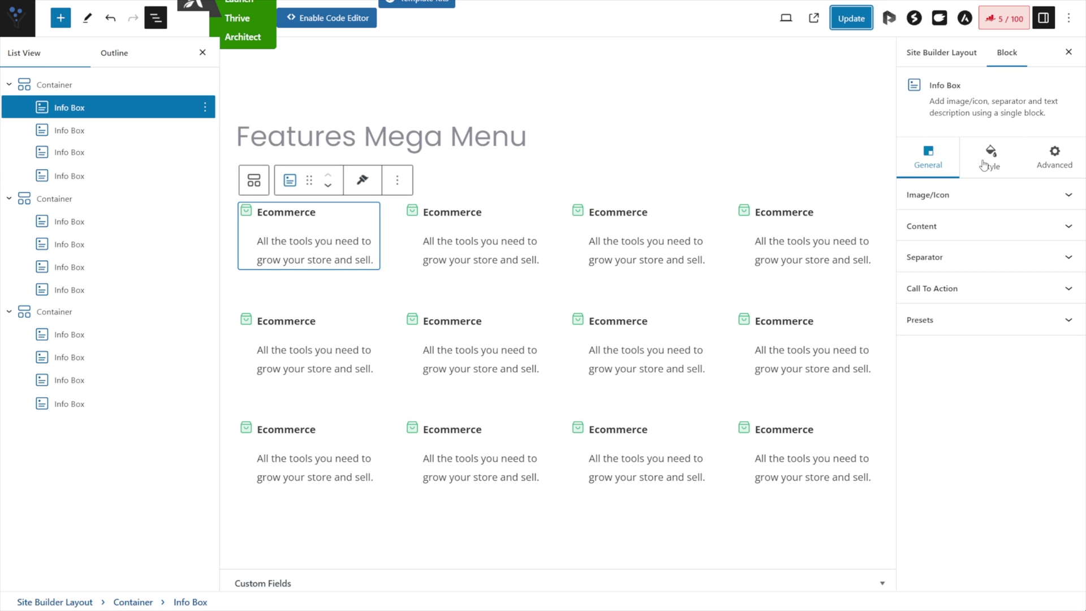
pyautogui.click(1008, 226)
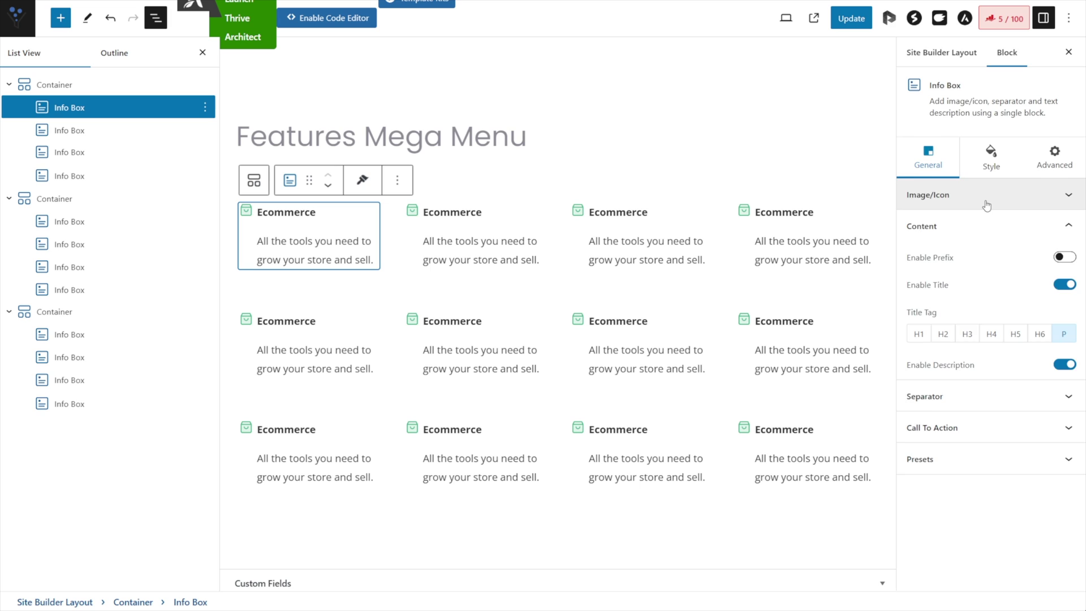
pyautogui.click(992, 201)
pyautogui.click(993, 116)
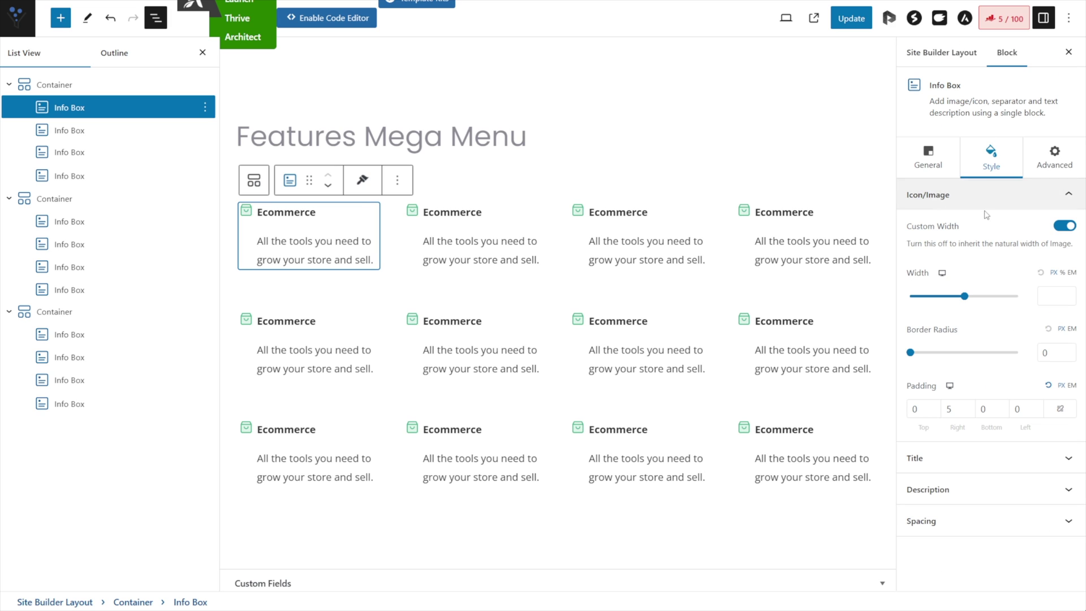
pyautogui.click(1004, 490)
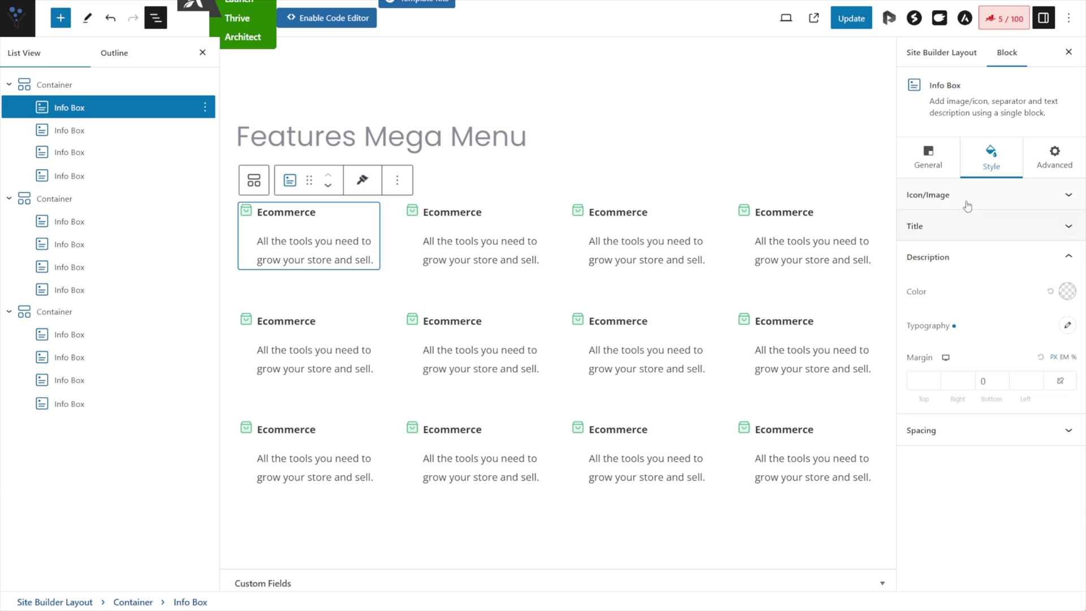
pyautogui.click(990, 231)
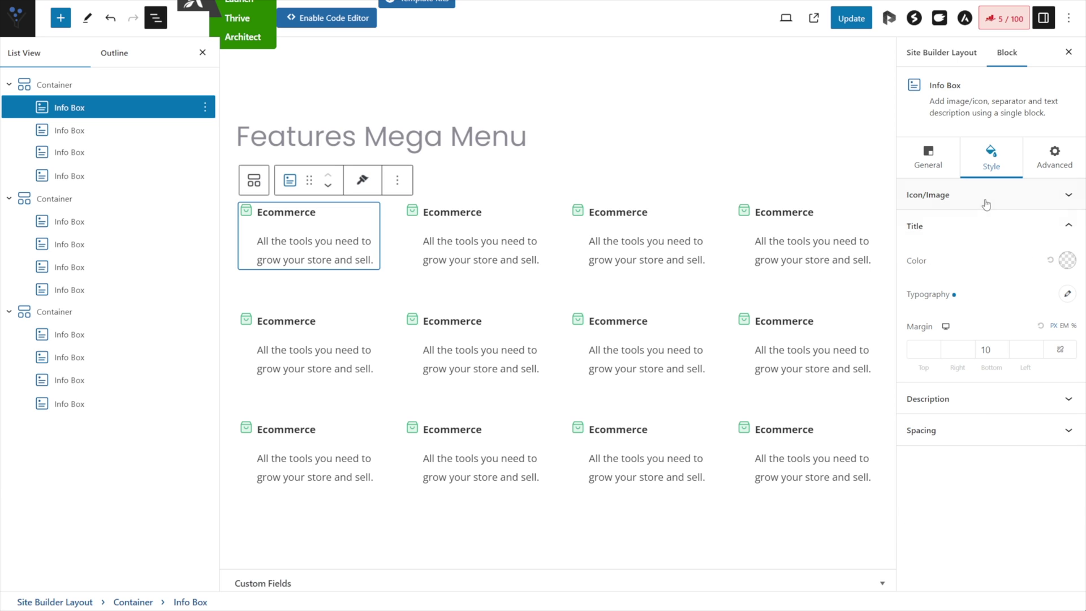
pyautogui.click(986, 199)
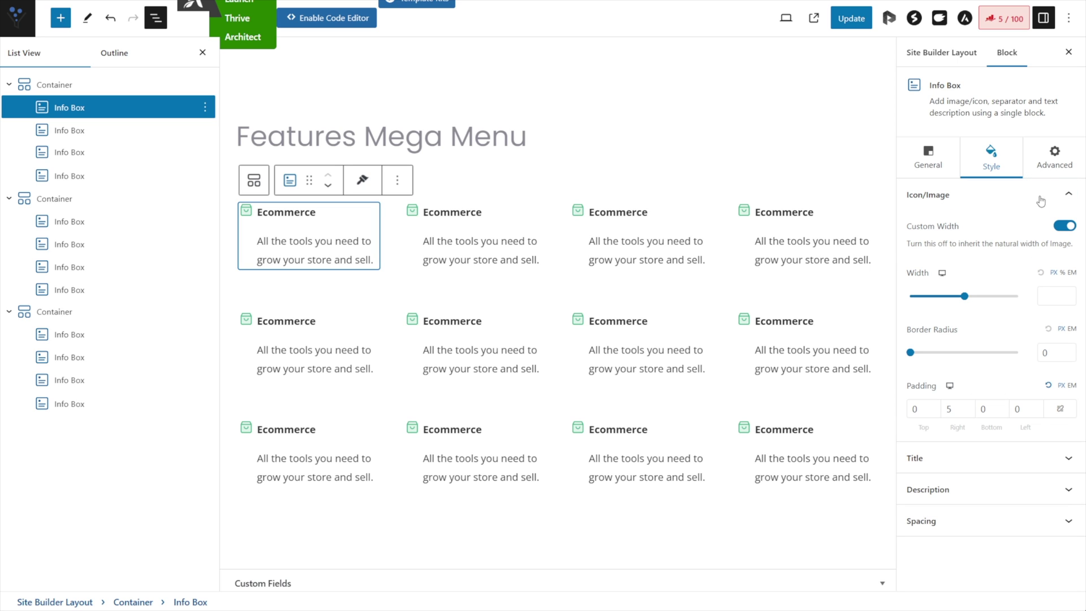
pyautogui.click(1058, 521)
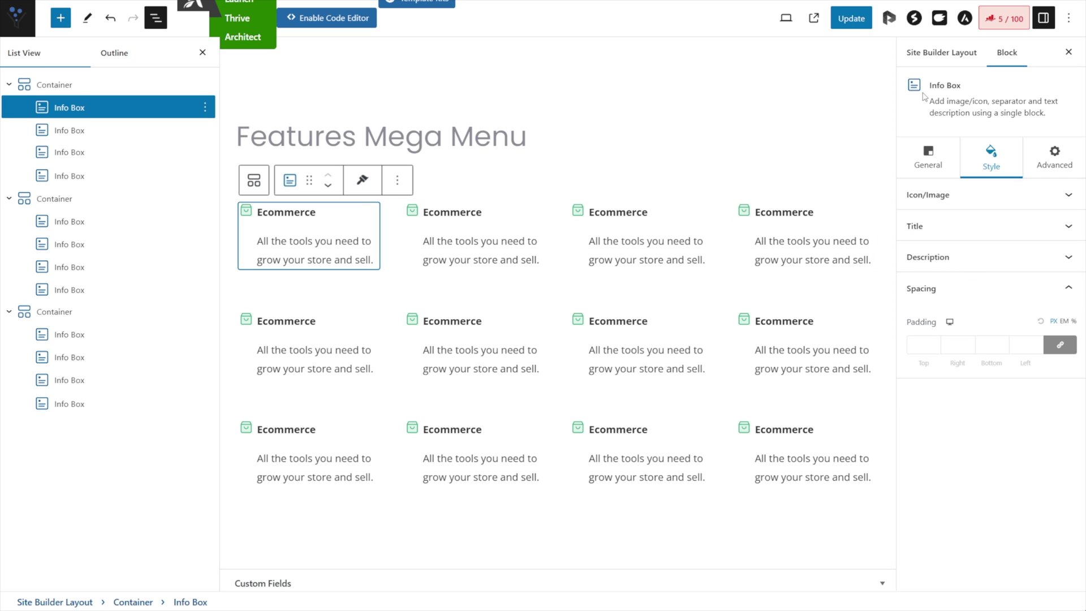
pyautogui.click(934, 161)
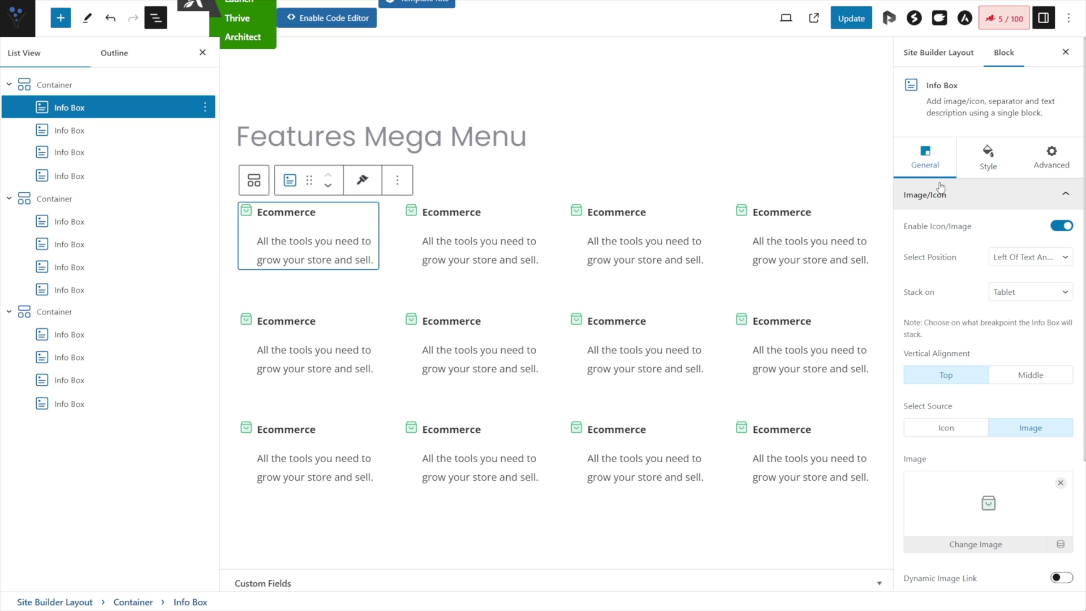
pyautogui.click(54, 84)
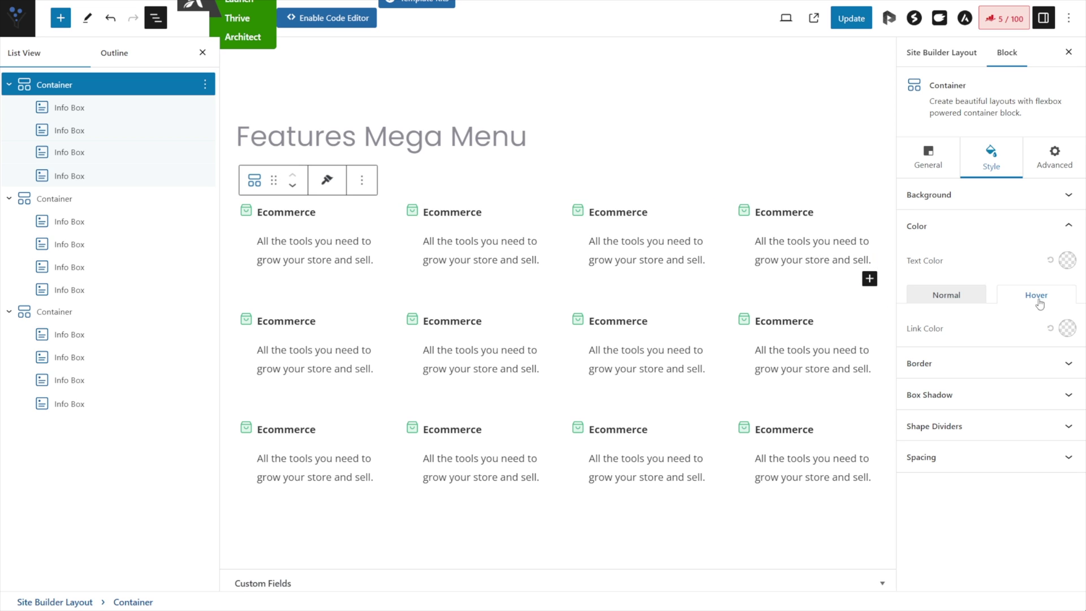
pyautogui.click(356, 238)
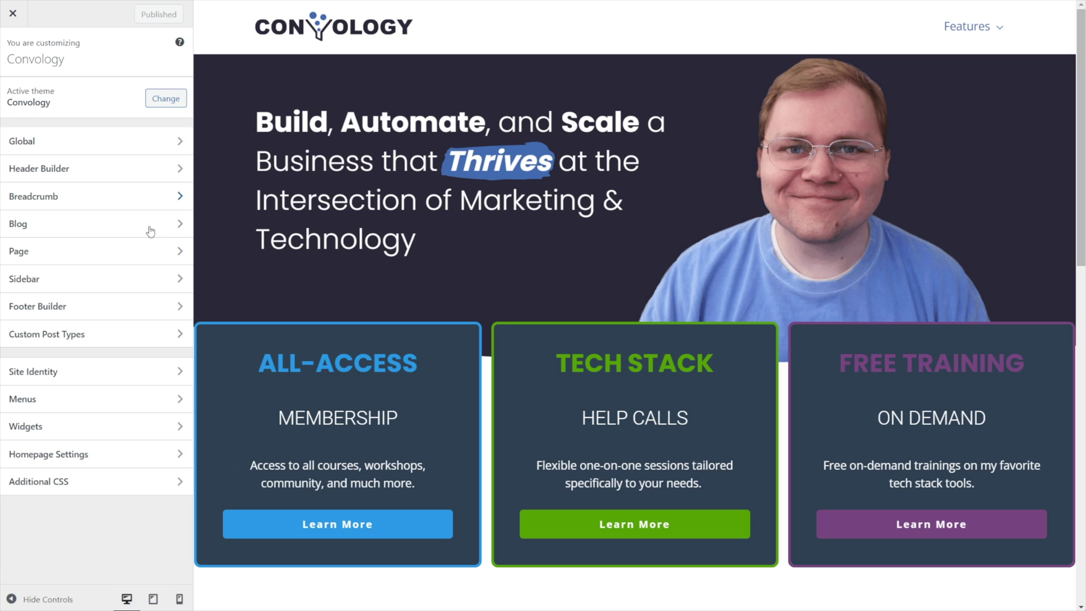
# Open the Customizer's Additional CSS and select the whole hover rule
pyautogui.click(138, 482)
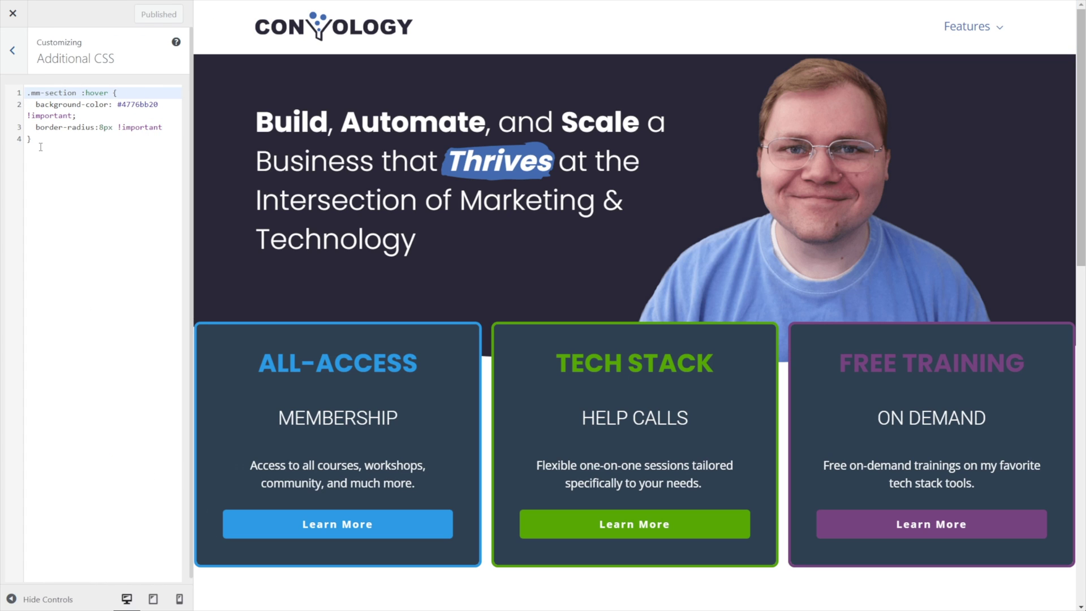
pyautogui.moveTo(40, 147); pyautogui.dragTo(28, 92)
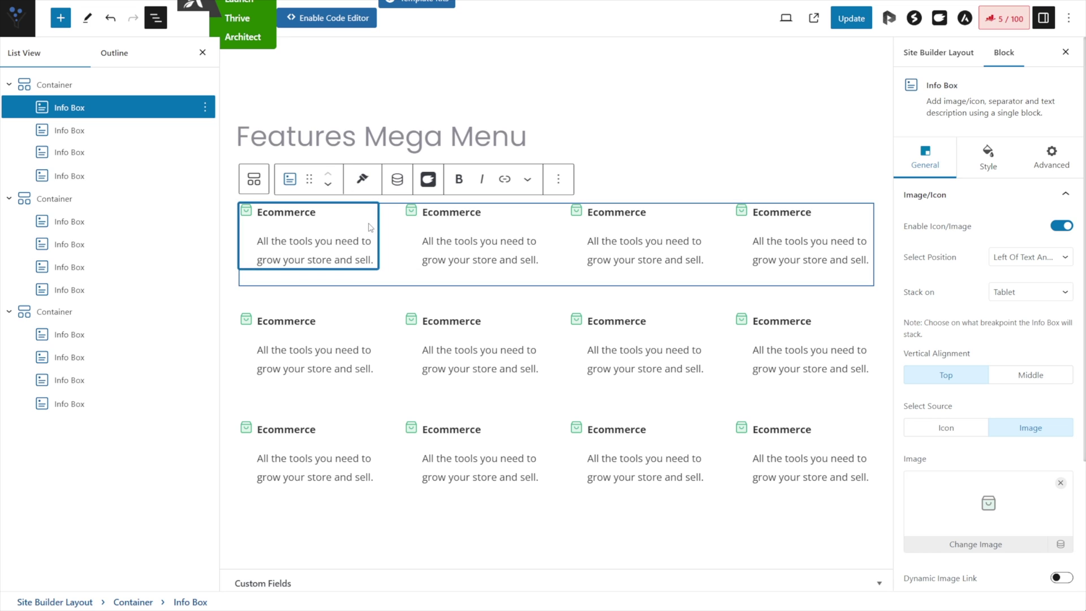
# Give the first Ecommerce info box the additional CSS class mm-section, correcting the misspelling
pyautogui.click(1060, 165)
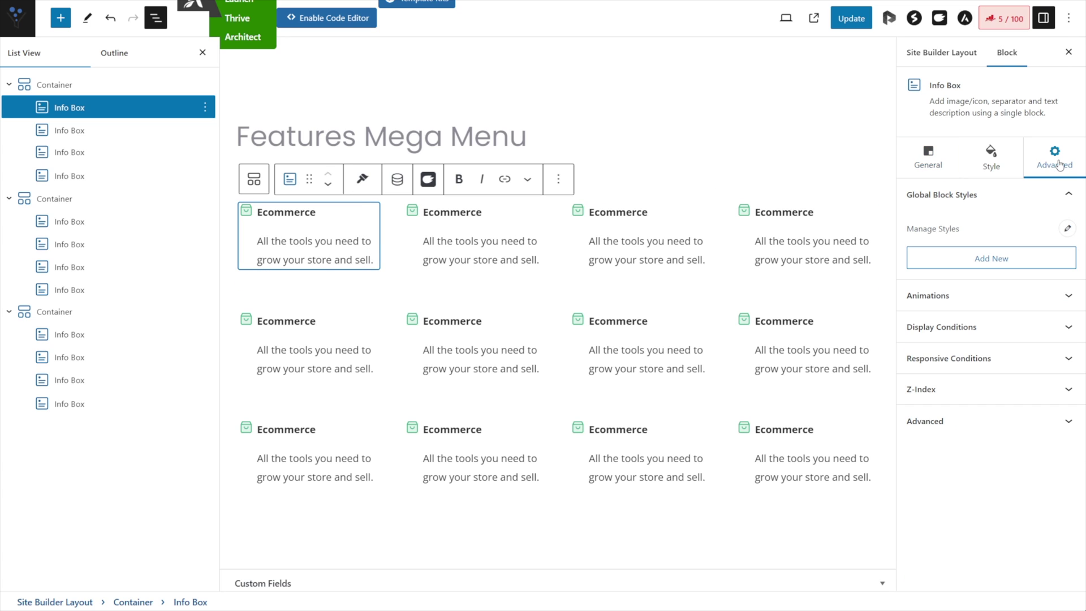
pyautogui.click(1012, 421)
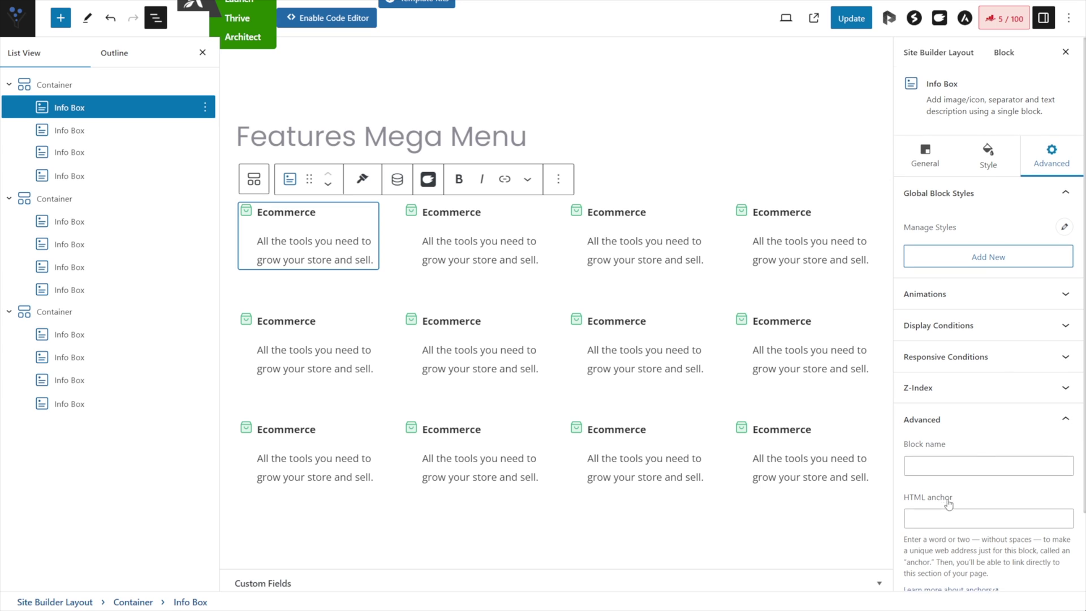
pyautogui.scroll(-3, 951, 498)
pyautogui.click(940, 544)
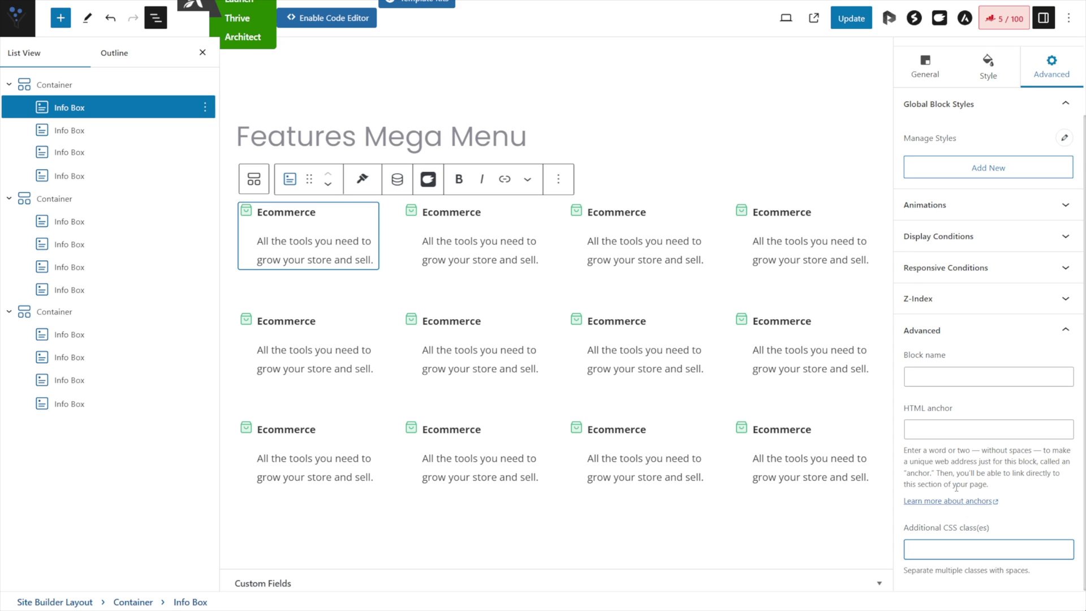
pyautogui.write('mm-')
pyautogui.press('BackSpace')
pyautogui.press('BackSpace')
pyautogui.press('BackSpace')
pyautogui.write('mm-selection')
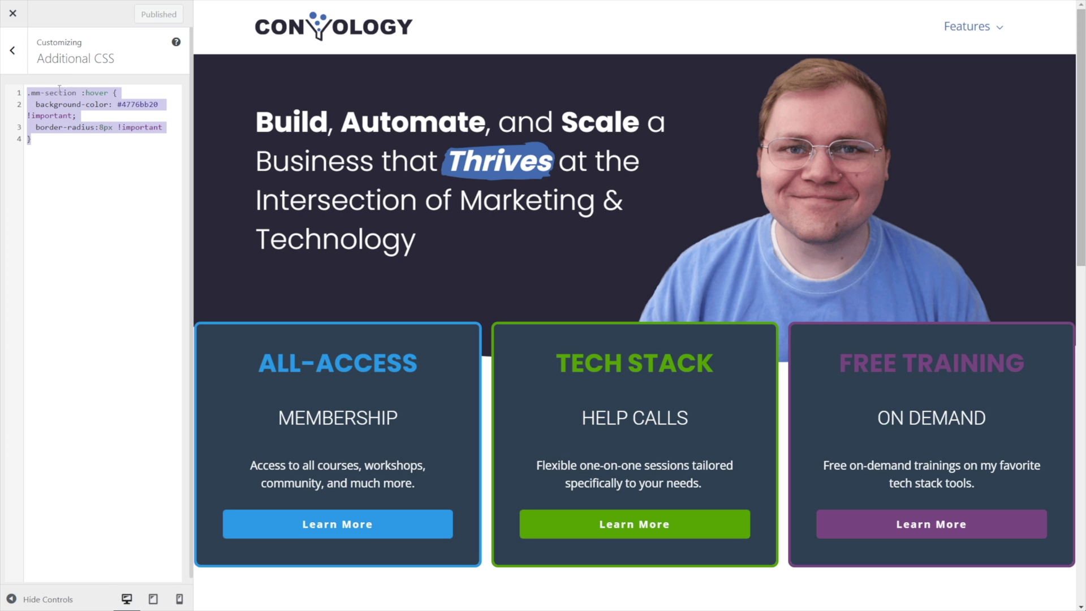
pyautogui.doubleClick(59, 93)
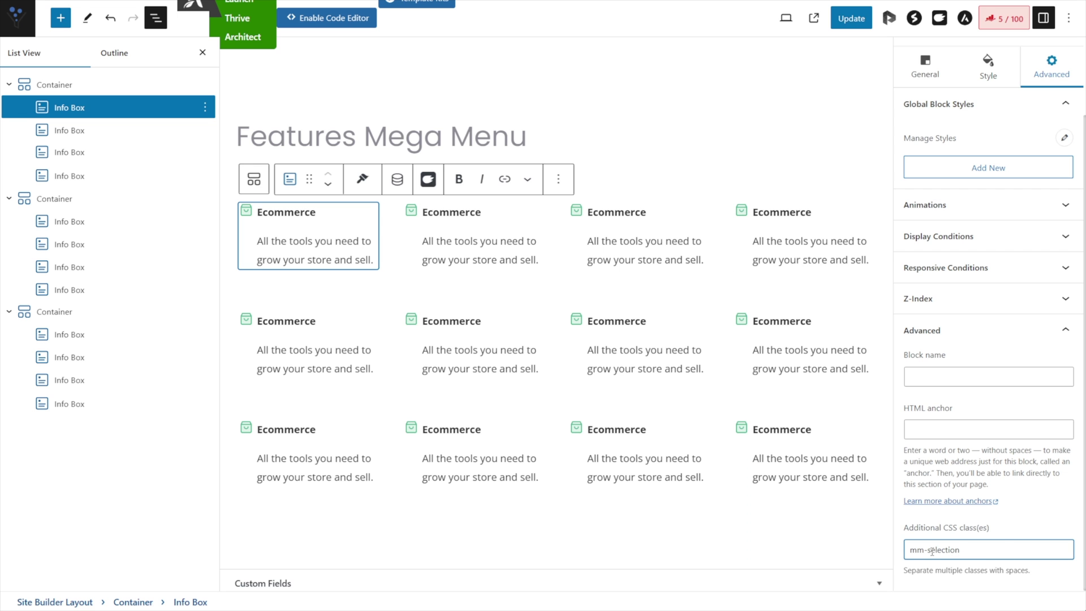
pyautogui.moveTo(932, 551); pyautogui.dragTo(973, 558)
pyautogui.write('ection')
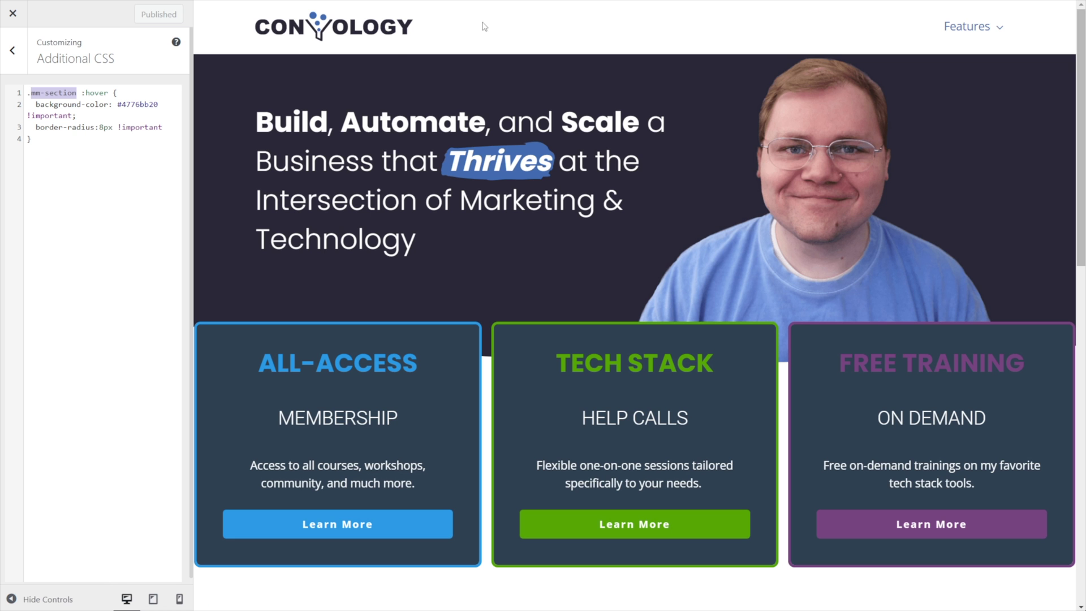
# Change the mm-section hover rule's background colour from #4776bb20 to #01824C10
pyautogui.click(115, 129)
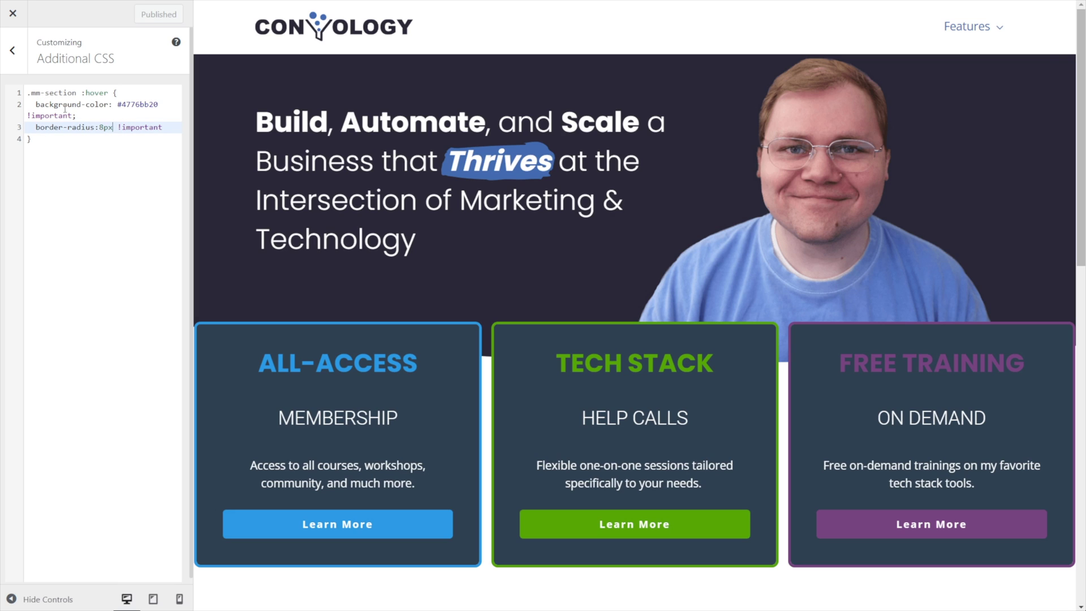
pyautogui.moveTo(36, 105); pyautogui.dragTo(159, 106)
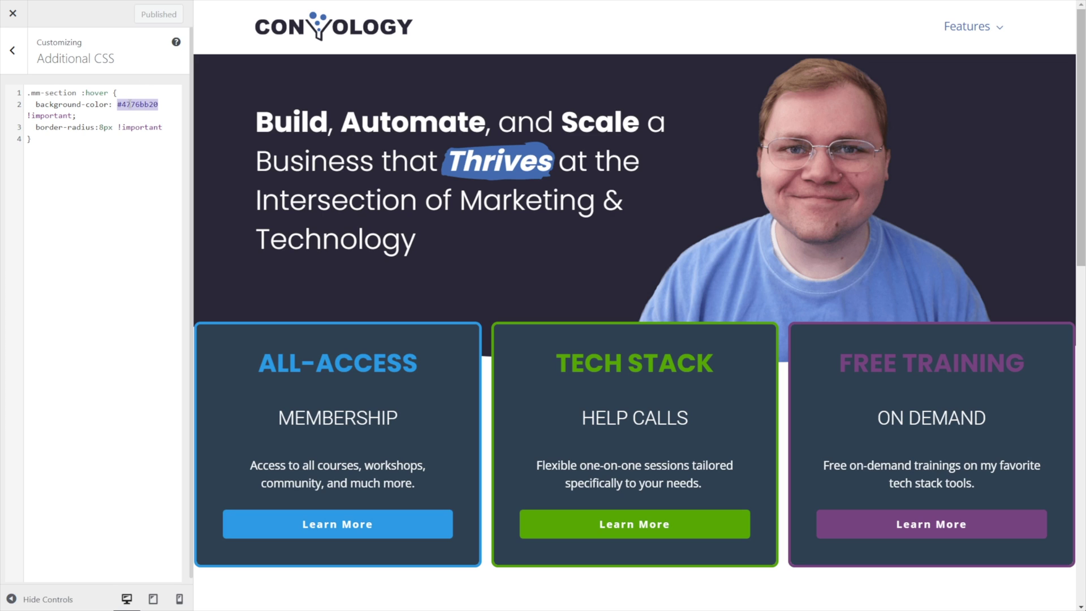
pyautogui.moveTo(150, 106); pyautogui.dragTo(159, 104)
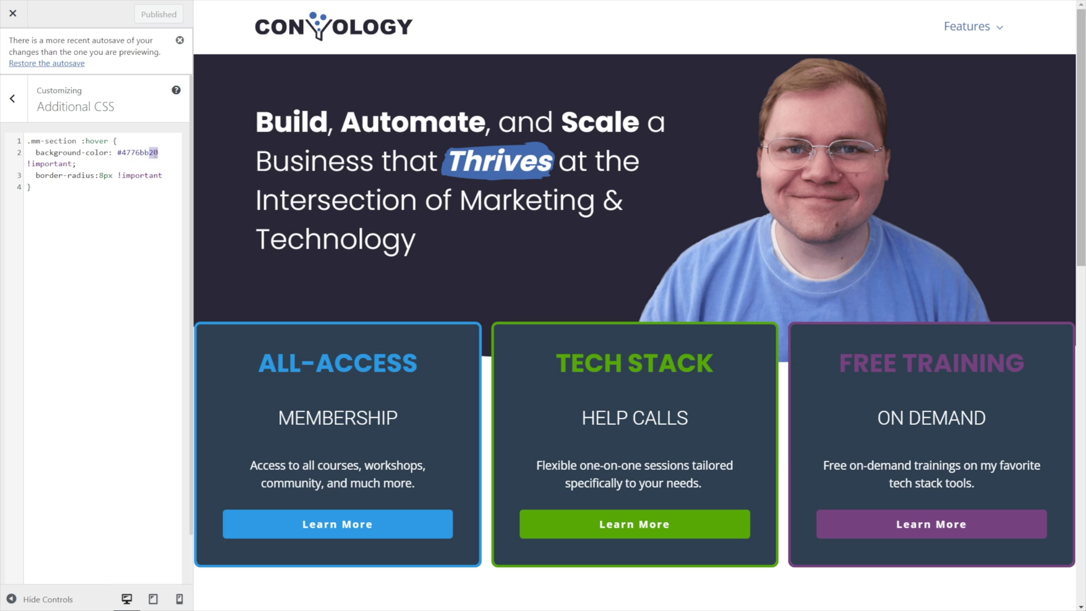
pyautogui.press('BackSpace')
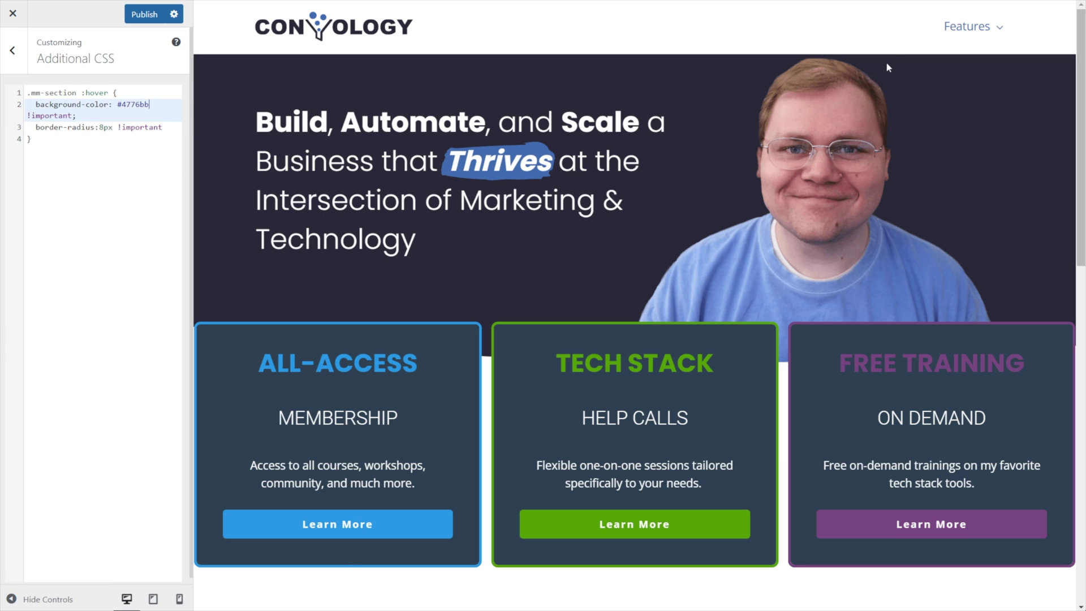
pyautogui.moveTo(967, 26)
pyautogui.write('24C10')
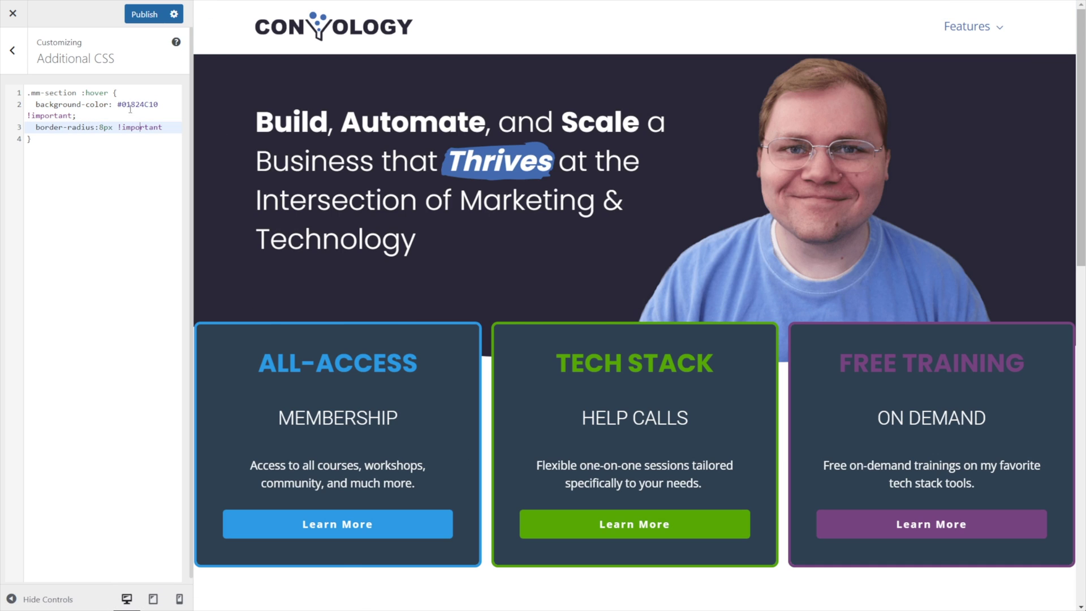
# Tweak the background-color and border-radius lines, then check the pale-green hover tint in the preview
pyautogui.click(115, 104)
pyautogui.press('End')
pyautogui.moveTo(968, 27)
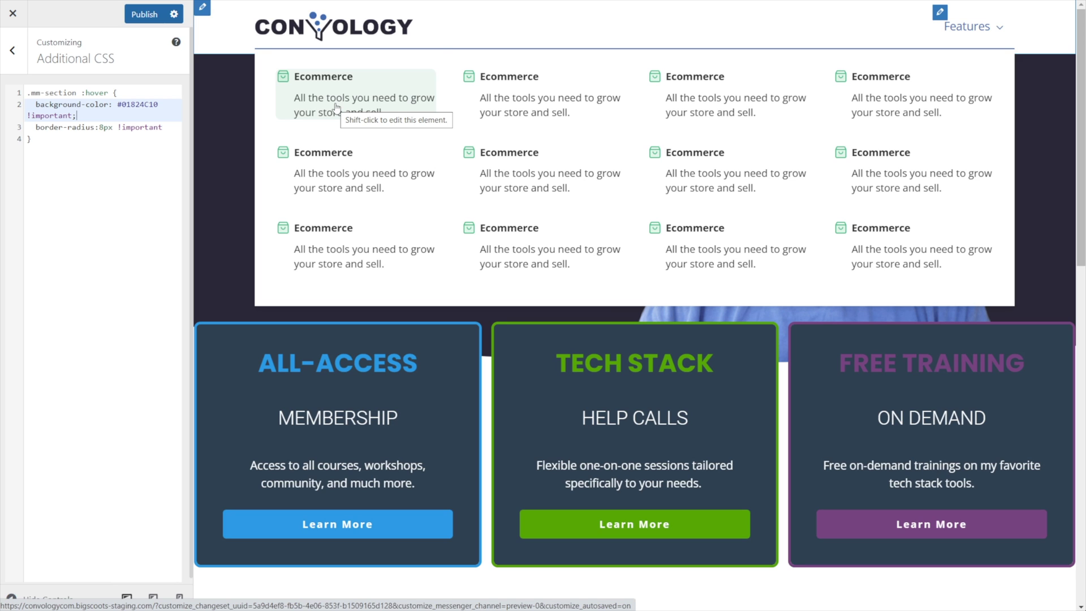
pyautogui.click(104, 129)
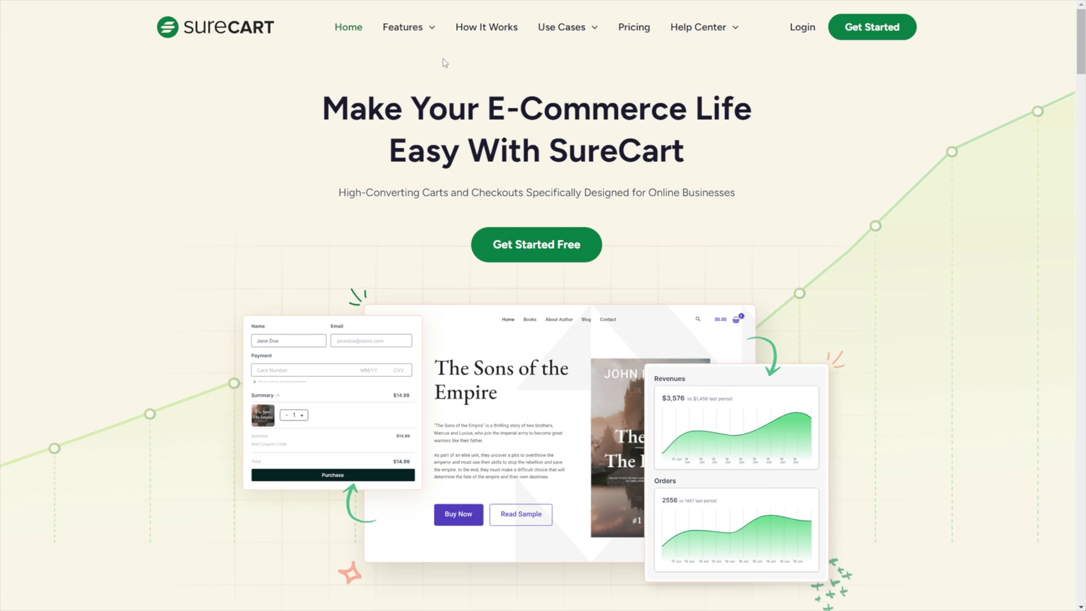
pyautogui.moveTo(407, 27)
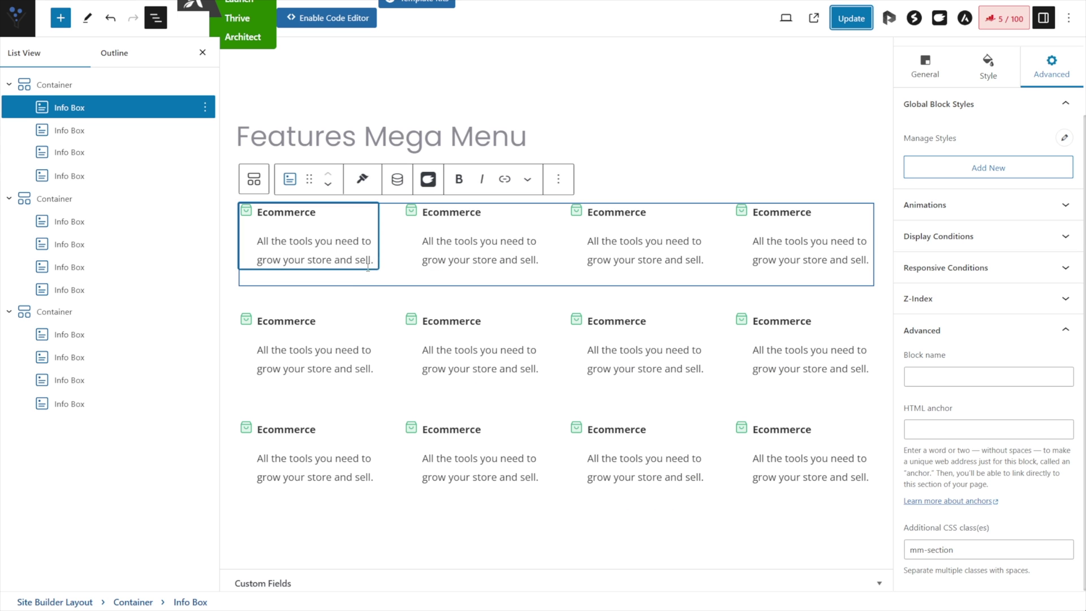
pyautogui.click(996, 71)
# Set the first info box's padding to 10 on all sides, update the layout, and publish the CSS
pyautogui.click(1007, 523)
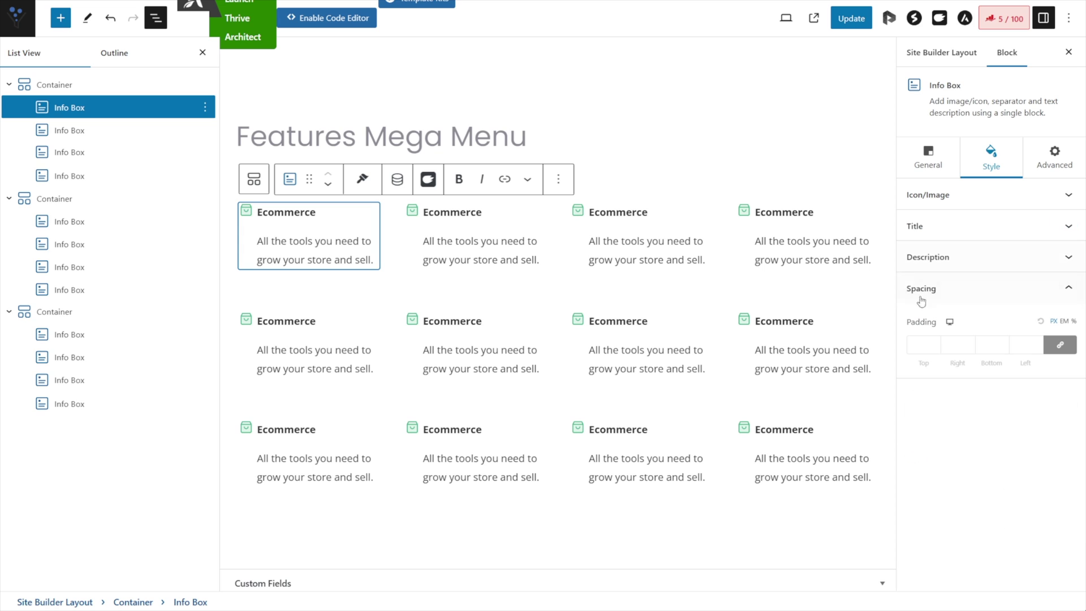
pyautogui.click(956, 345)
pyautogui.write('10')
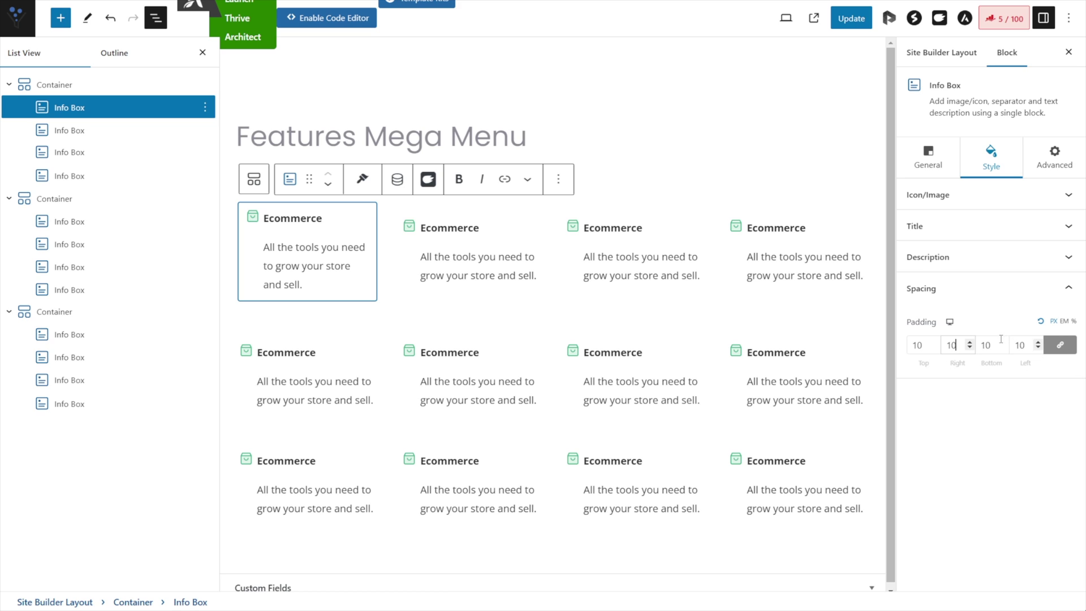
pyautogui.click(851, 18)
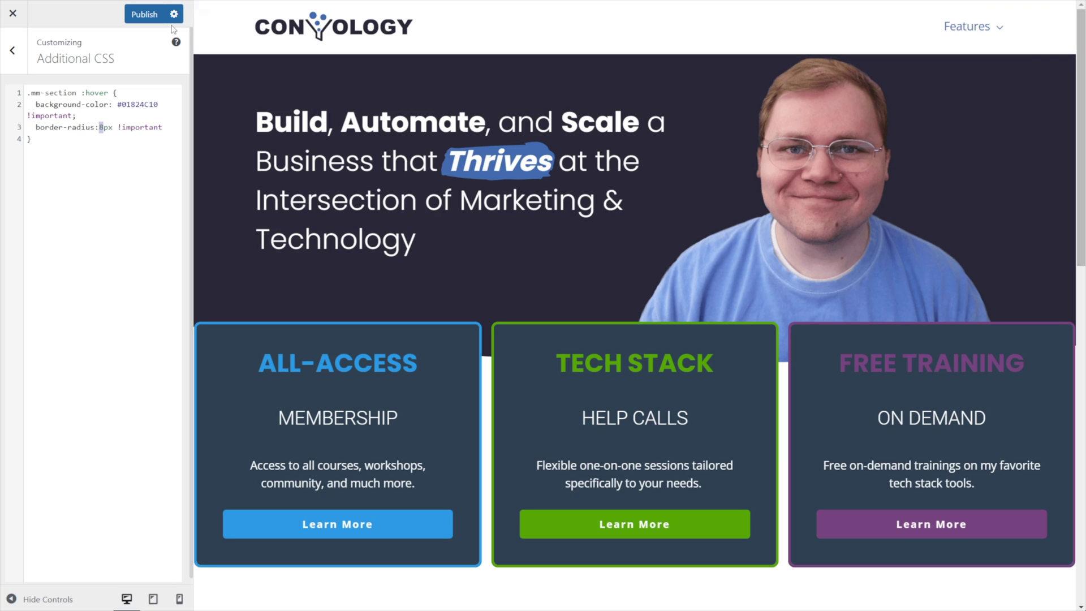
pyautogui.click(129, 16)
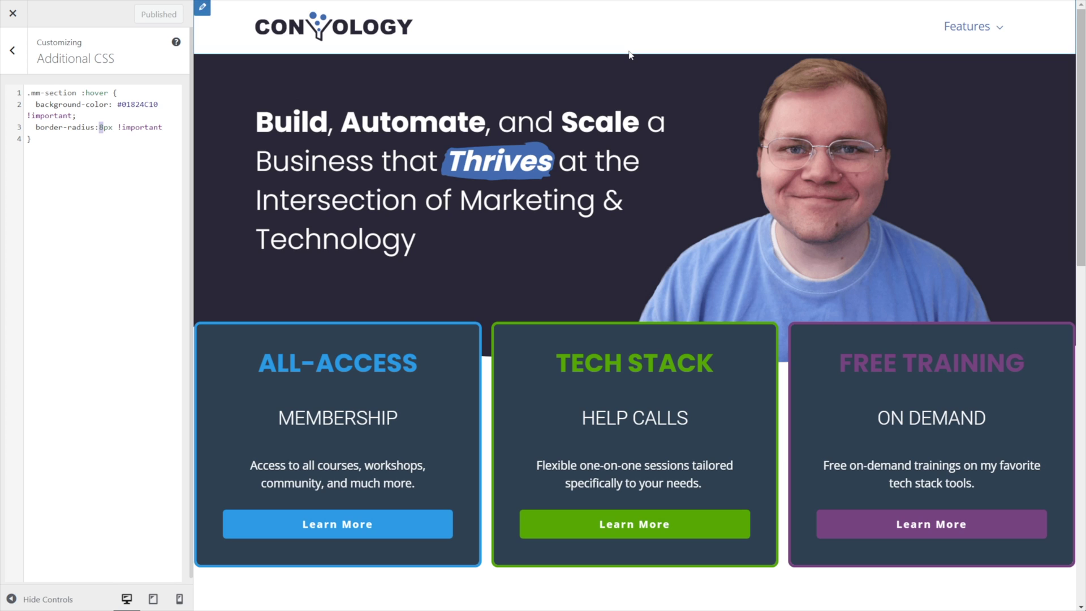
# Reload the Customizer and confirm the Features mega menu shows the 4×3 Ecommerce grid
pyautogui.press('F5')
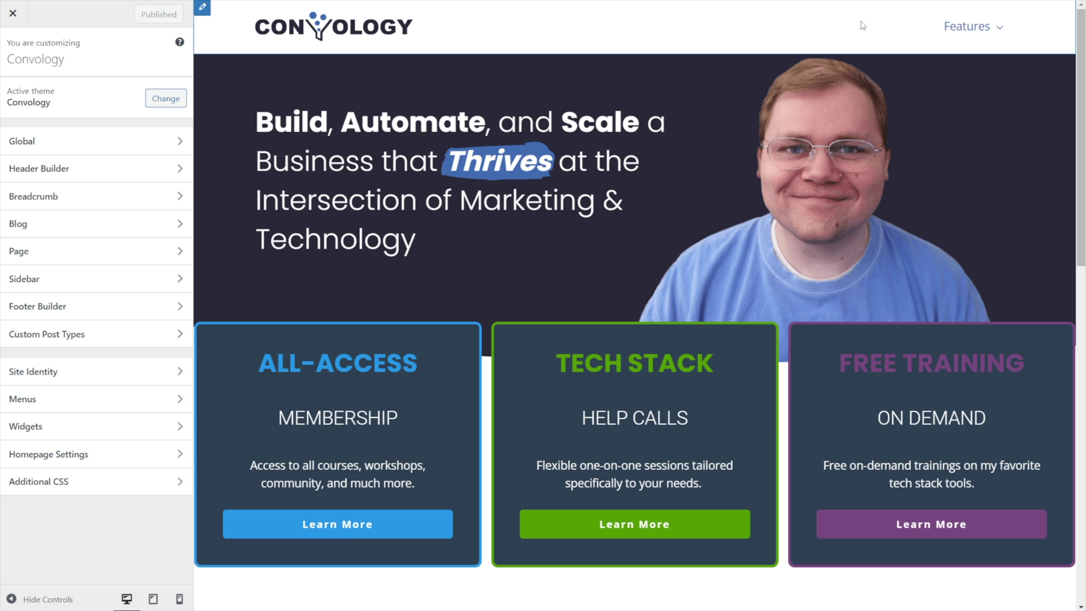
pyautogui.moveTo(964, 28)
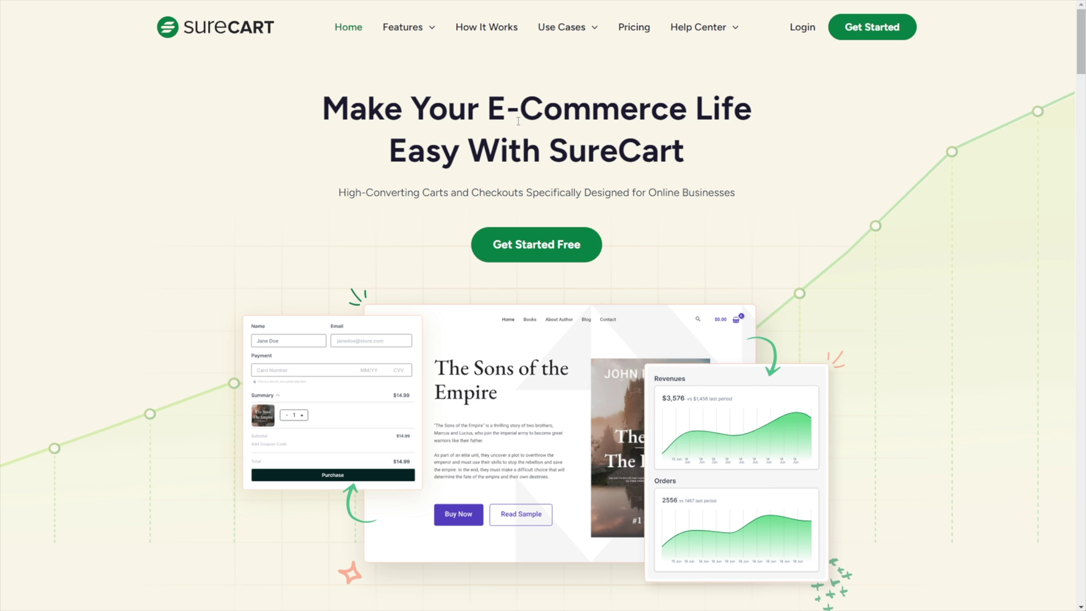
pyautogui.moveTo(429, 38)
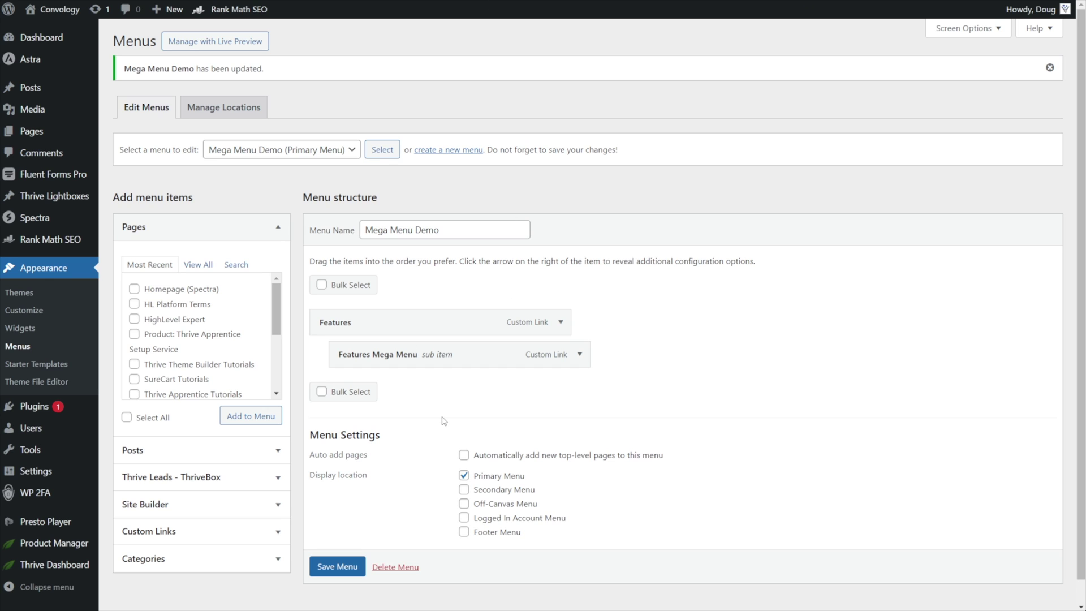
pyautogui.scroll(-1, 454, 414)
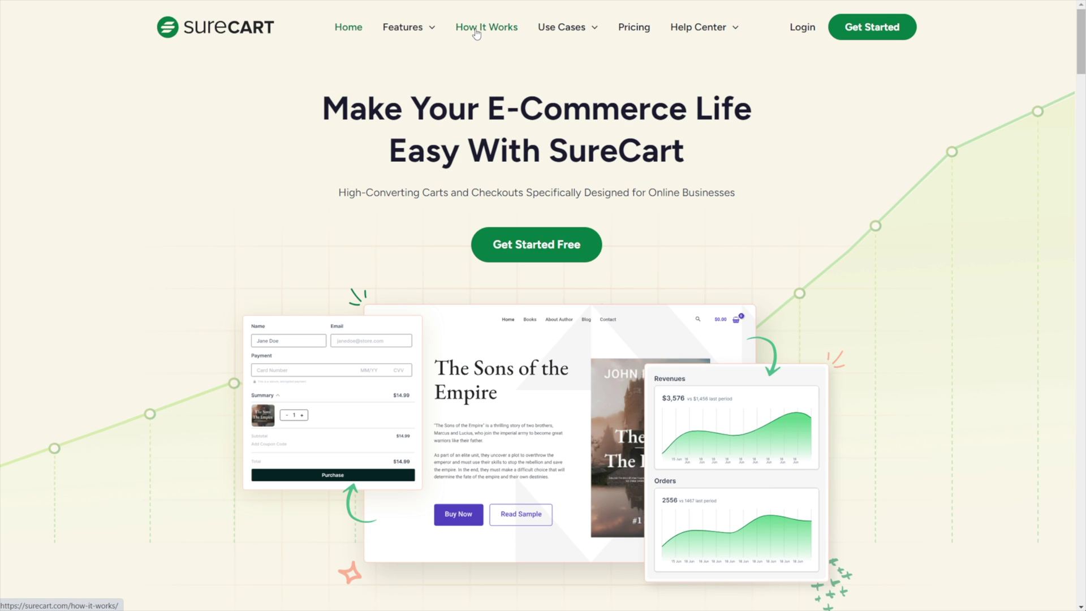
pyautogui.moveTo(579, 33)
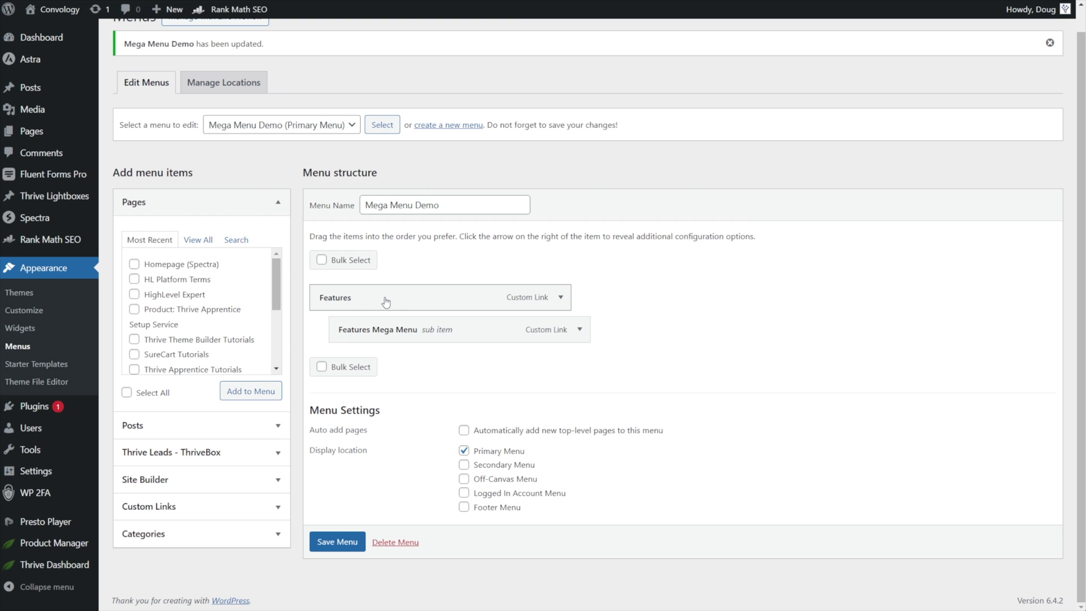
pyautogui.click(560, 298)
pyautogui.click(367, 405)
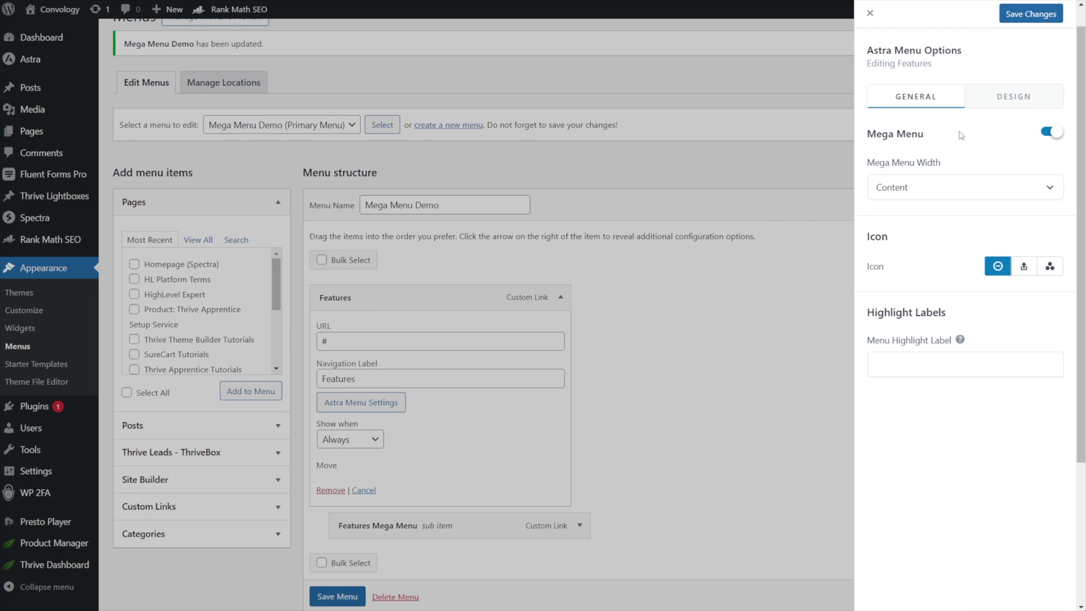
pyautogui.click(445, 348)
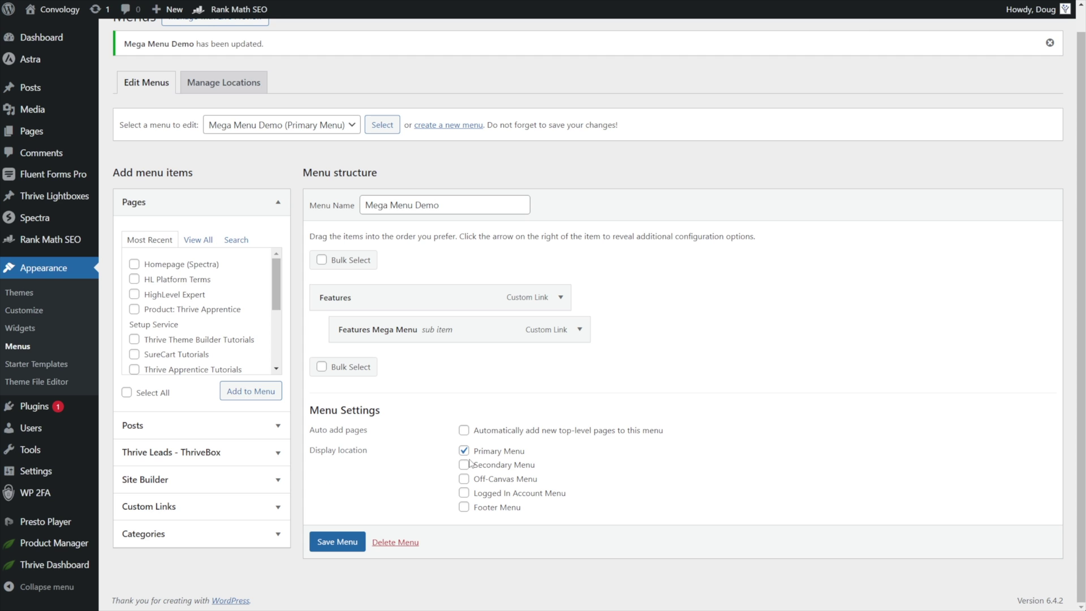